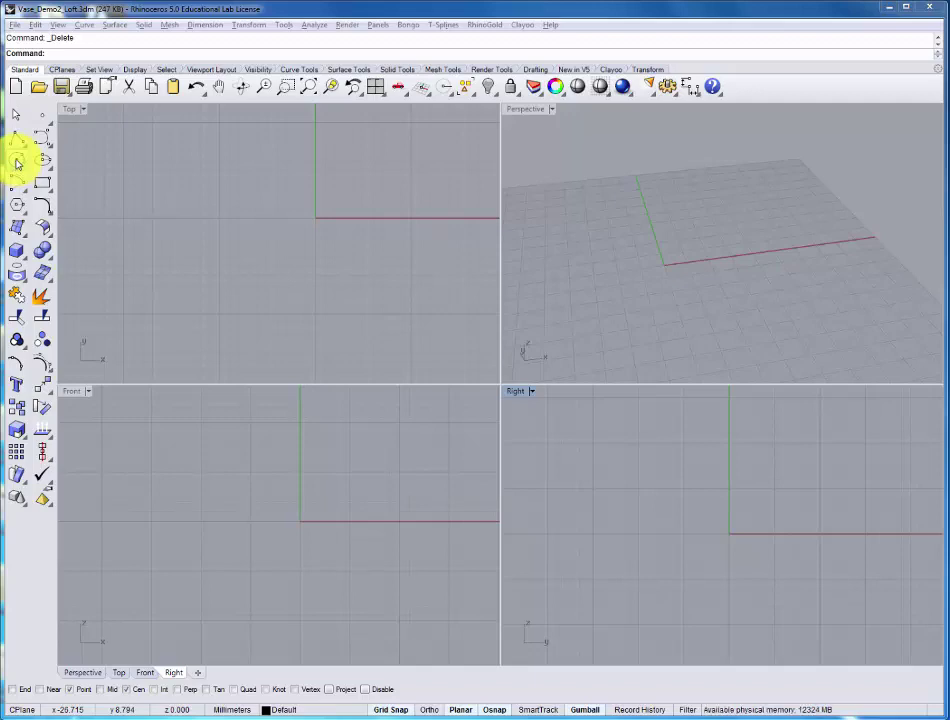
Step: Draw a circle 40 mm in diameter centred on the origin in the Top view, using grid snap
{"action": "left_click", "coordinate": [18, 164]}
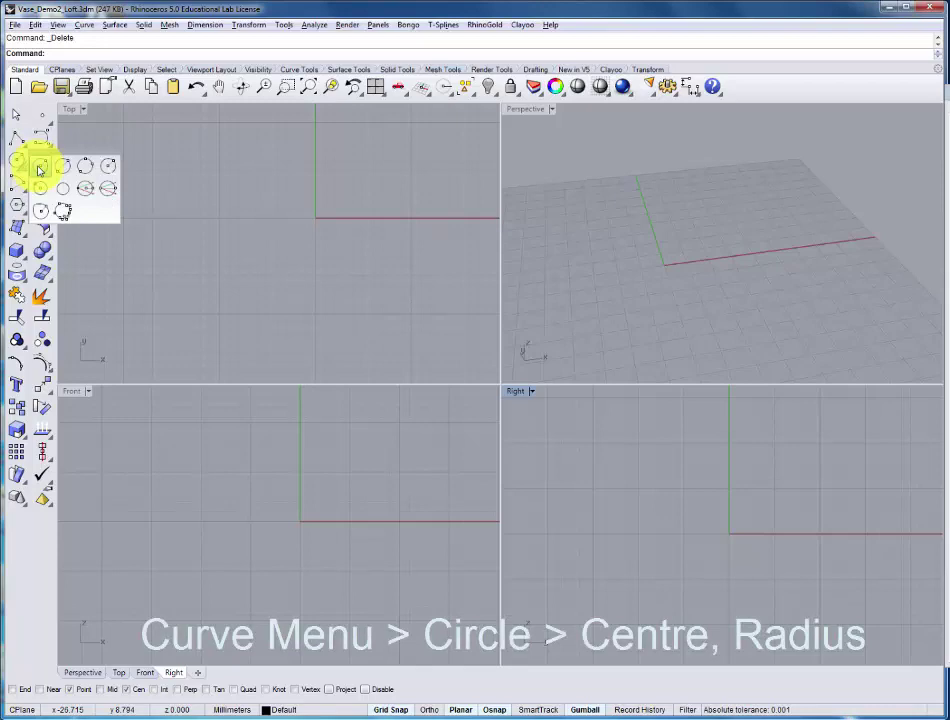
{"action": "left_click", "coordinate": [40, 170]}
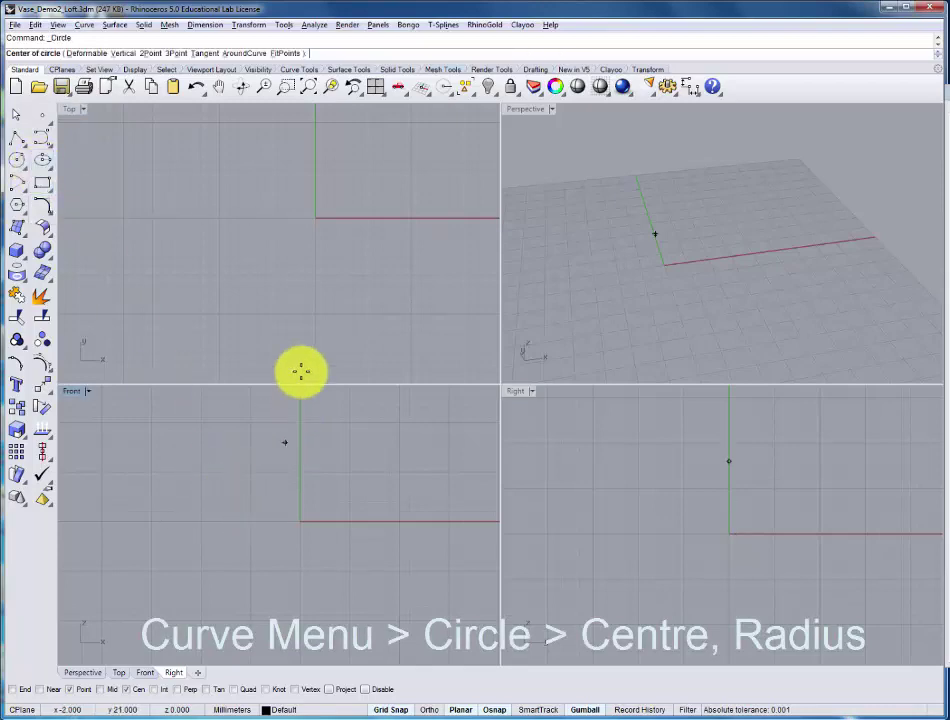
{"action": "left_click", "coordinate": [391, 709]}
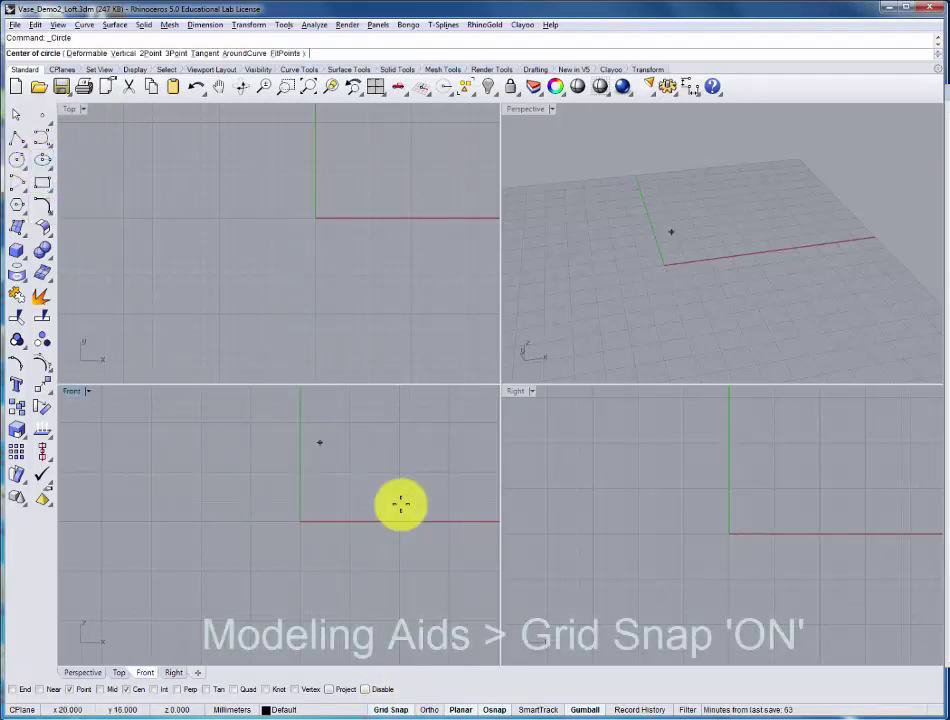
{"action": "left_click", "coordinate": [318, 214]}
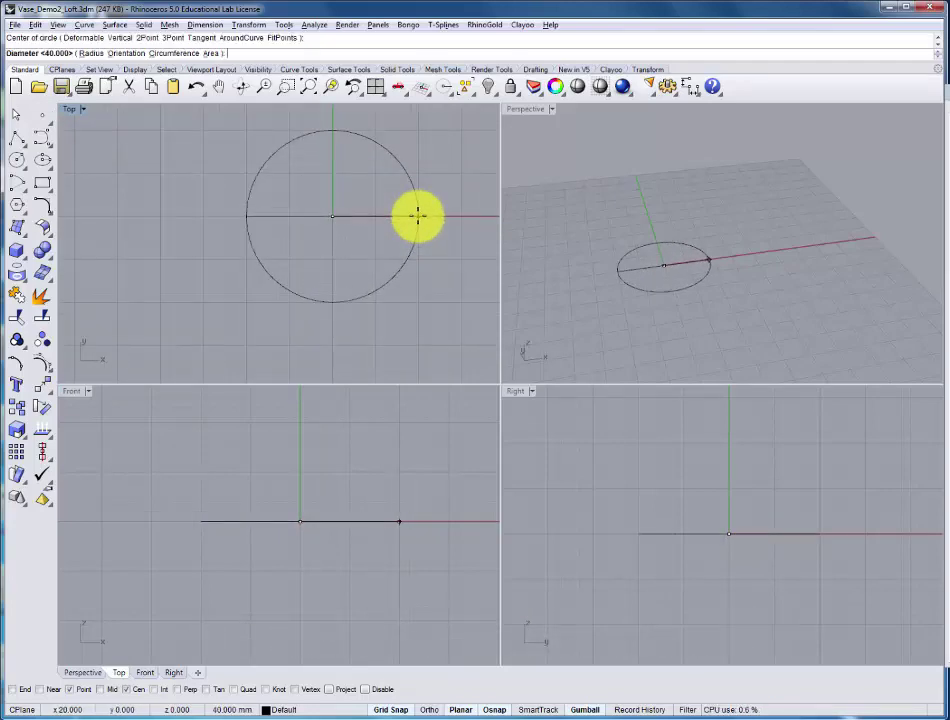
{"action": "left_click", "coordinate": [418, 215]}
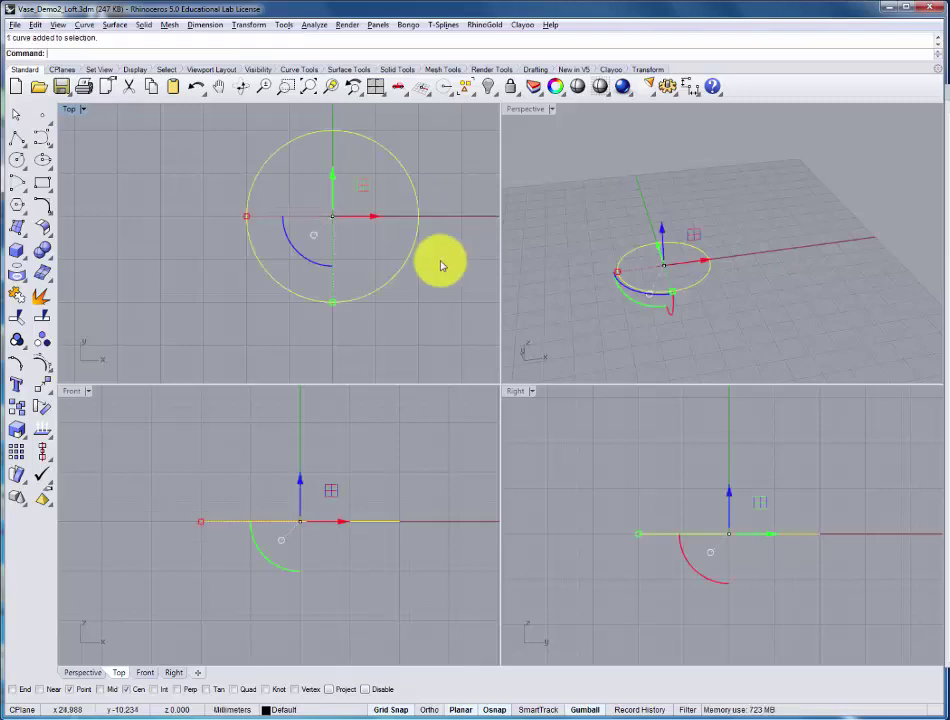
Step: Show the circle's control points, try moving the point at its negative X side inward, and undo that move
{"action": "scroll", "coordinate": [439, 263], "scroll_direction": "down", "scroll_amount": 3}
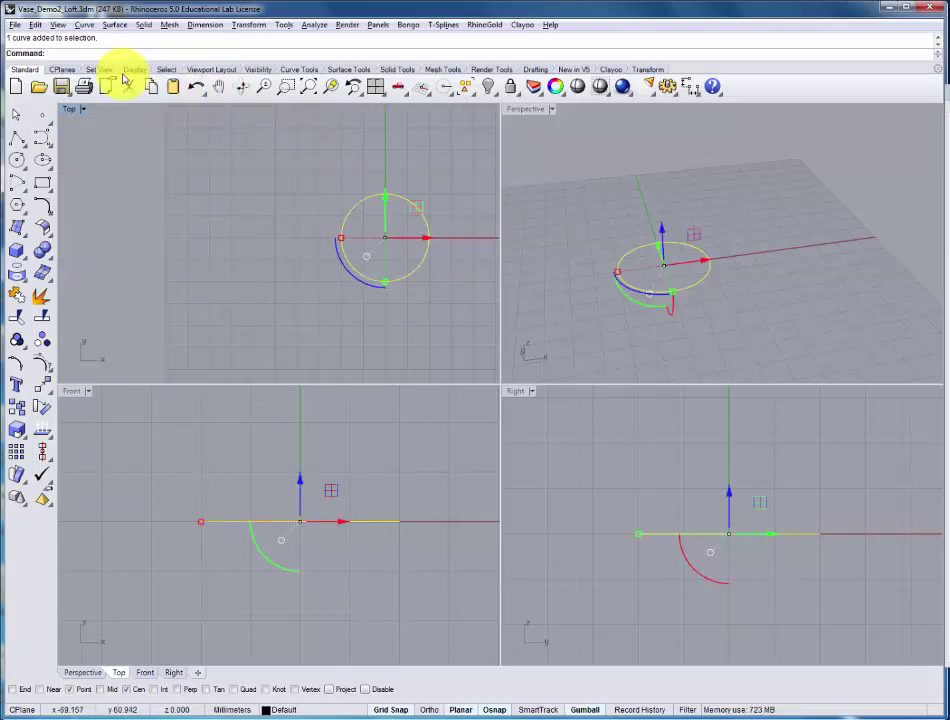
{"action": "left_click", "coordinate": [42, 363]}
{"action": "left_click", "coordinate": [340, 237]}
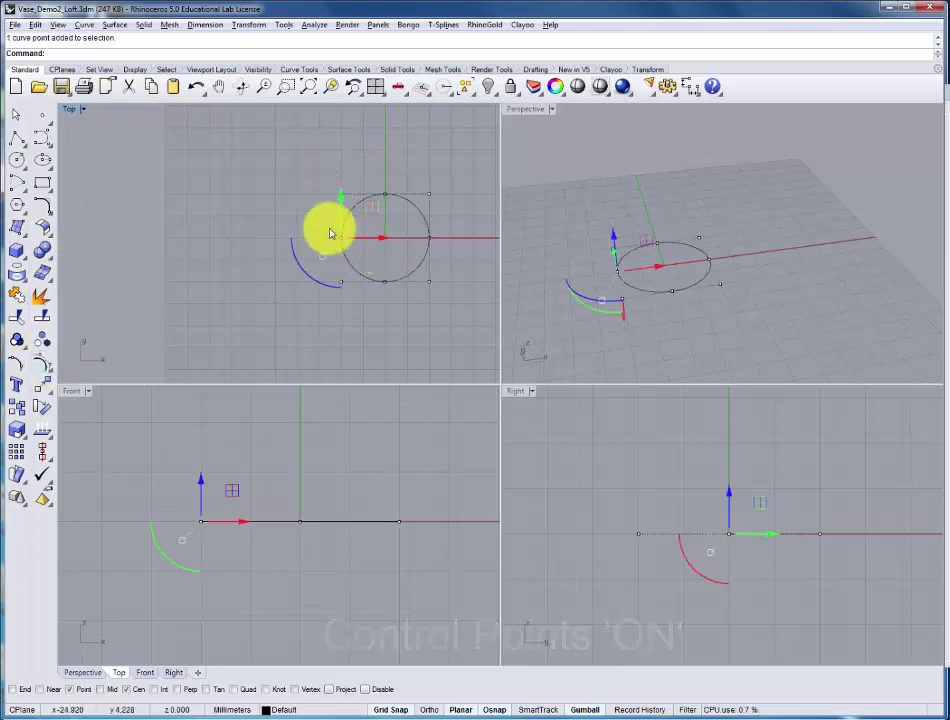
{"action": "left_click_drag", "start_coordinate": [337, 236], "coordinate": [371, 237]}
{"action": "key", "text": "ctrl+z"}
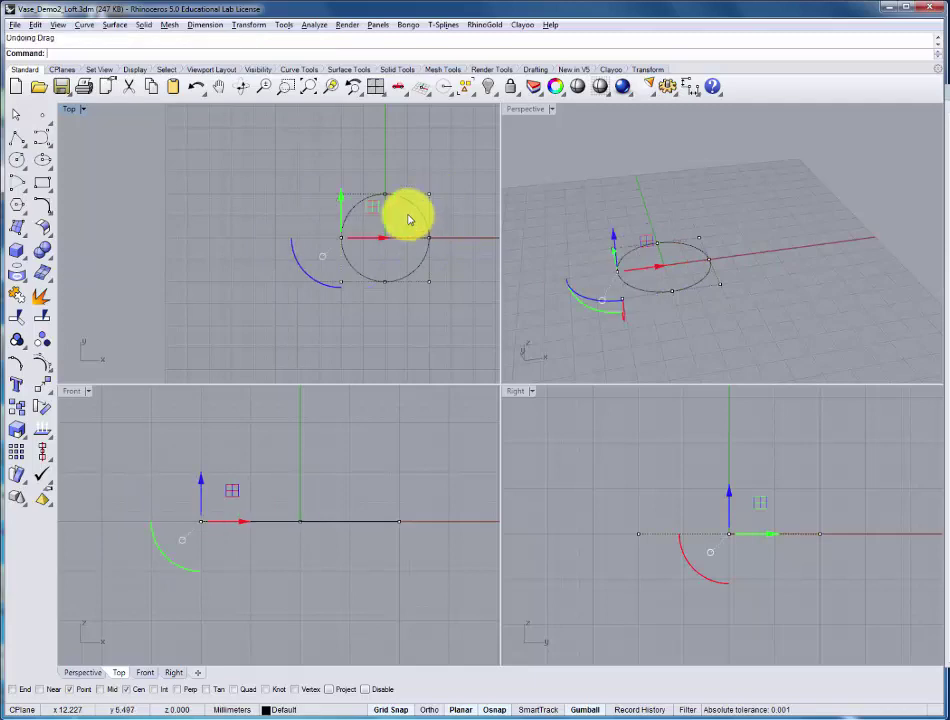
Step: Rebuild the circle with a point count of 24 and degree 2, deleting the input curve
{"action": "left_click", "coordinate": [34, 24]}
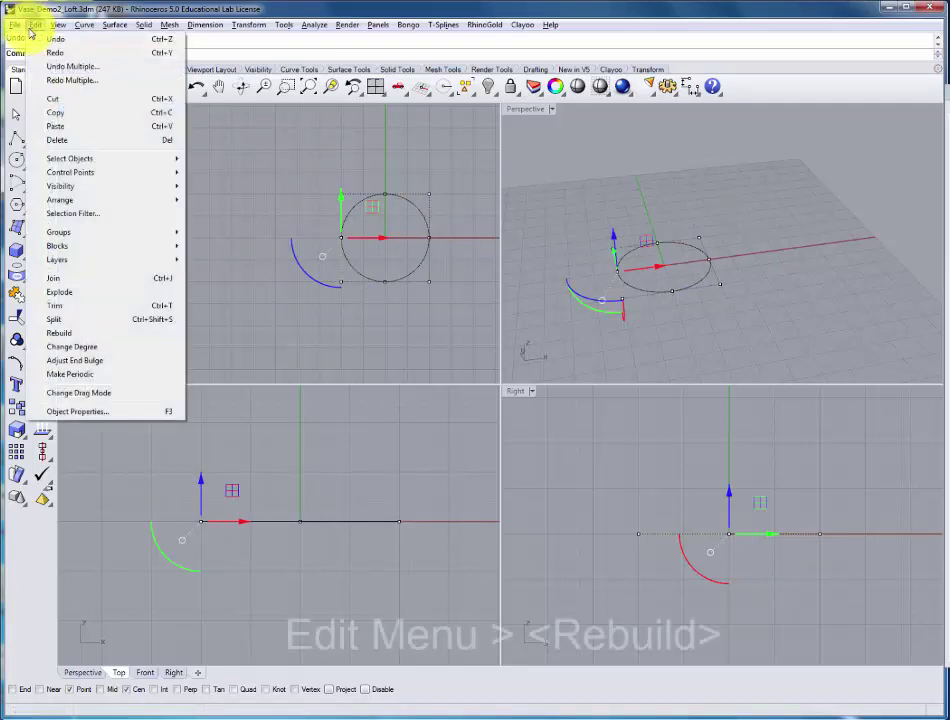
{"action": "left_click", "coordinate": [55, 333]}
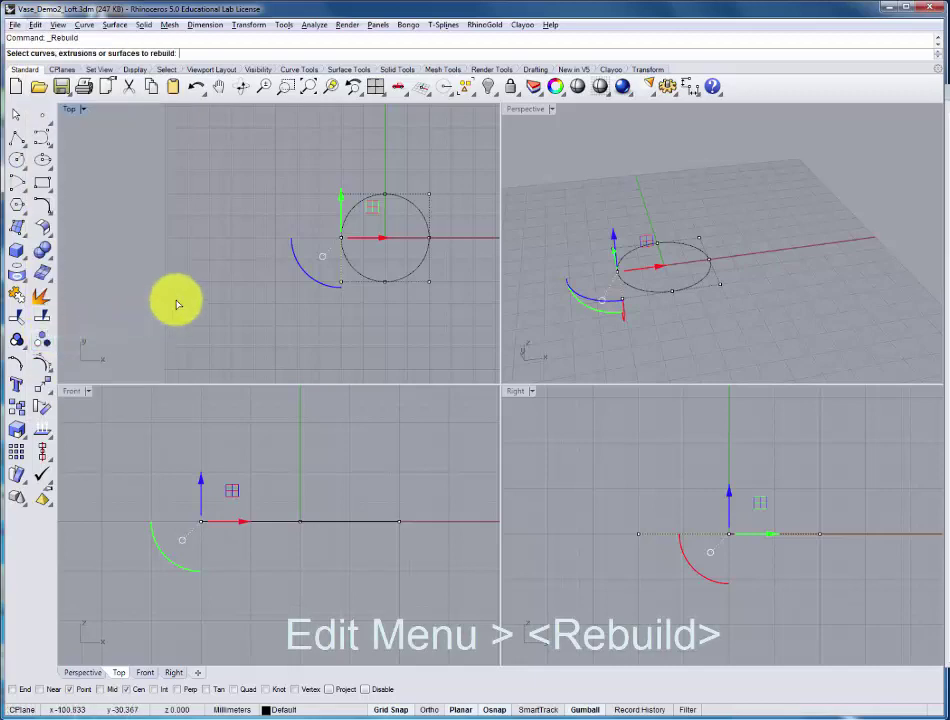
{"action": "left_click", "coordinate": [352, 213]}
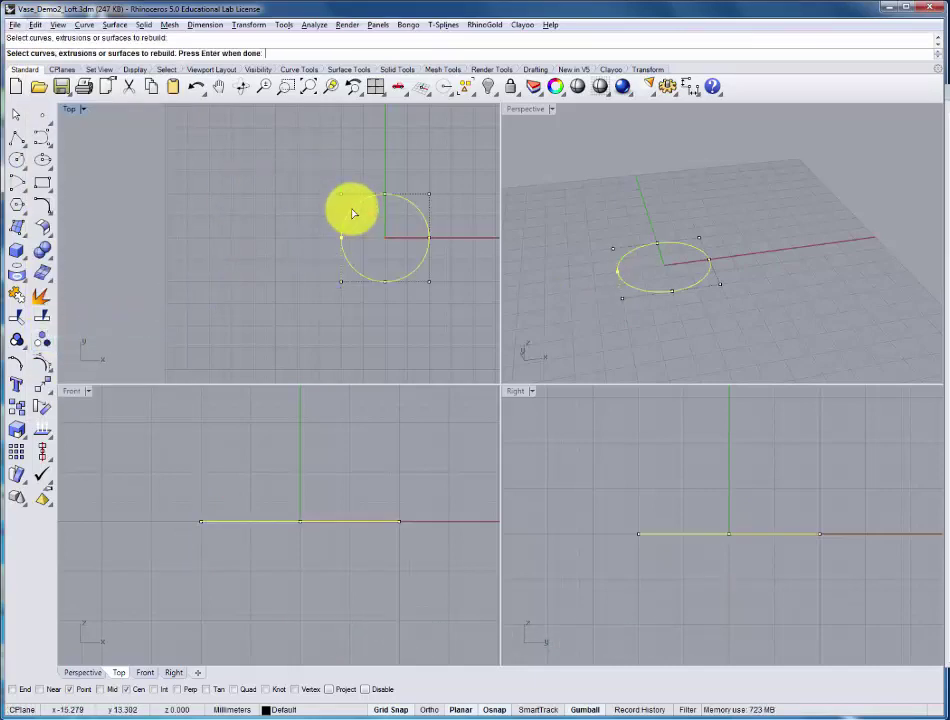
{"action": "key", "text": "Return"}
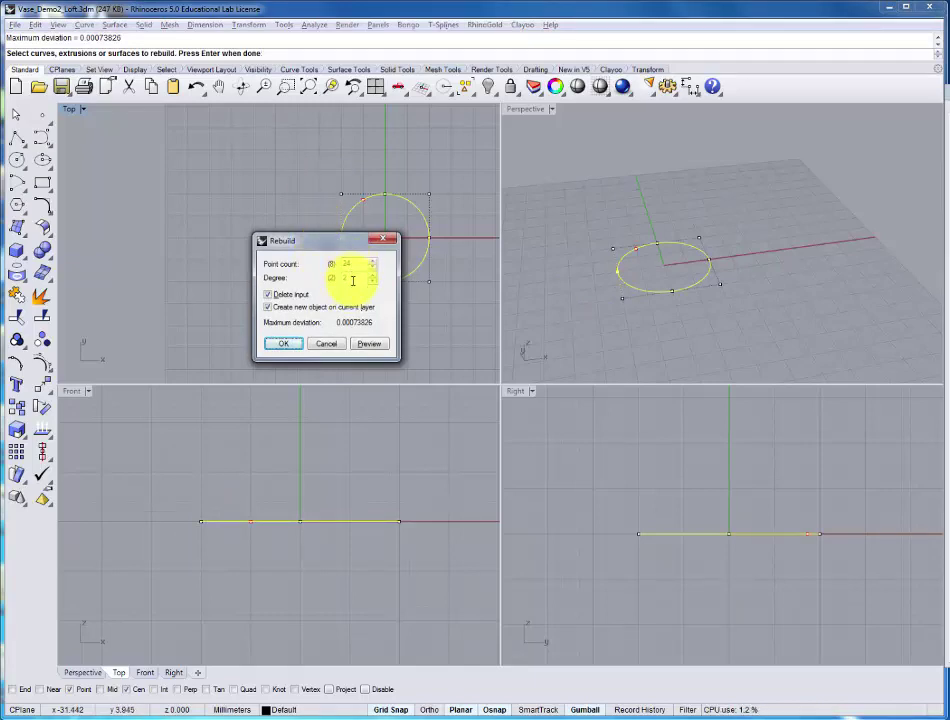
{"action": "left_click", "coordinate": [291, 347]}
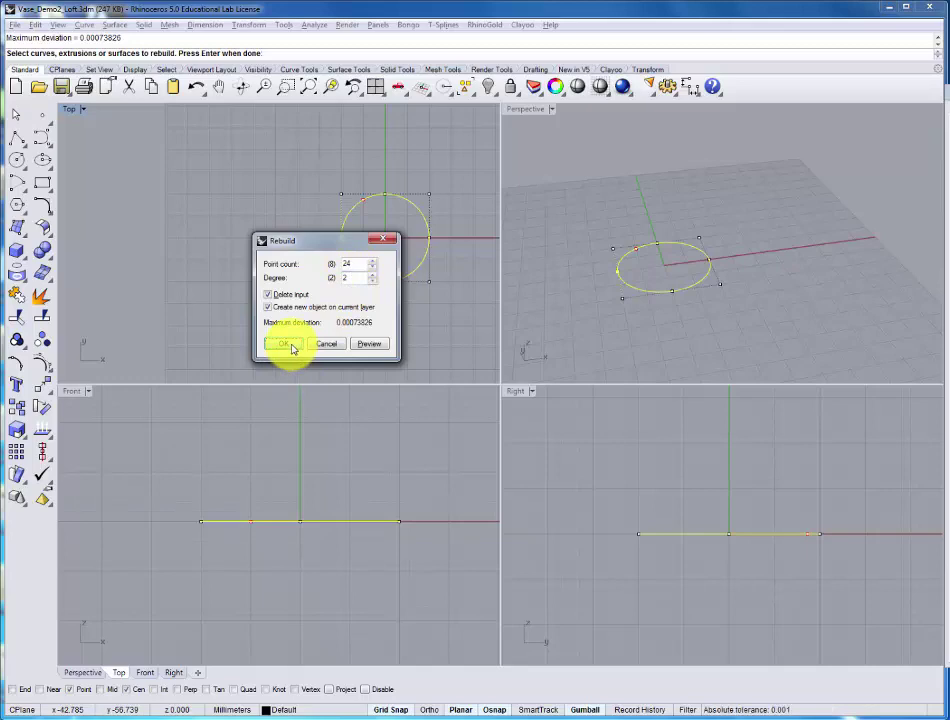
Step: Try out a control point on the rebuilt circle and turn its control points off
{"action": "scroll", "coordinate": [424, 155], "scroll_direction": "up", "scroll_amount": 3}
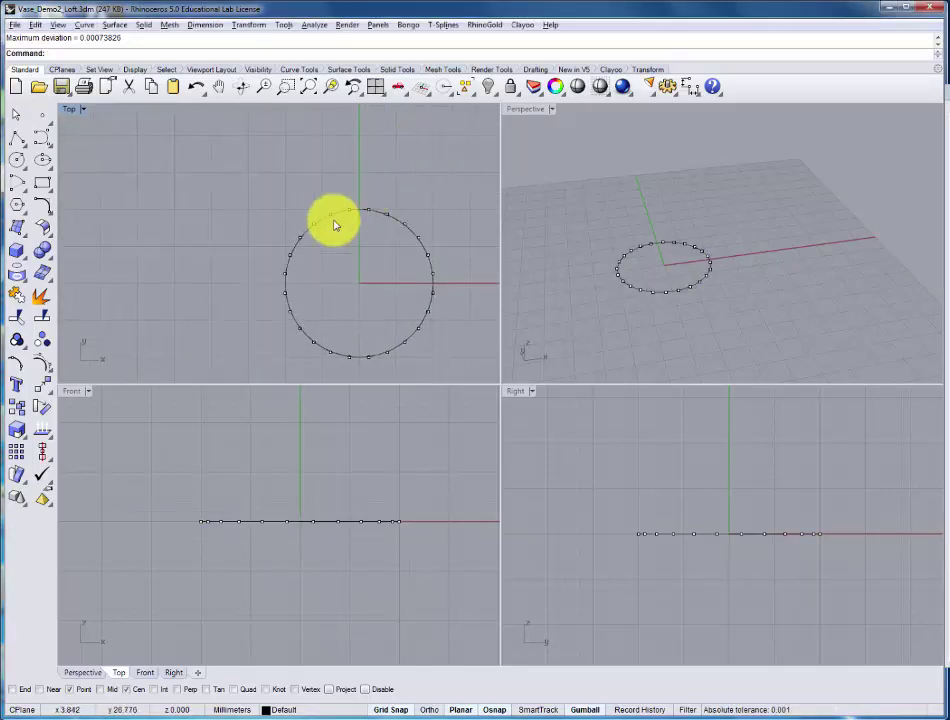
{"action": "left_click", "coordinate": [280, 278]}
{"action": "mouse_move", "coordinate": [280, 278]}
{"action": "left_mouse_down"}
{"action": "mouse_move", "coordinate": [266, 272]}
{"action": "mouse_move", "coordinate": [312, 271]}
{"action": "mouse_move", "coordinate": [265, 271]}
{"action": "mouse_move", "coordinate": [263, 259]}
{"action": "mouse_move", "coordinate": [259, 269]}
{"action": "mouse_move", "coordinate": [285, 273]}
{"action": "left_mouse_up"}
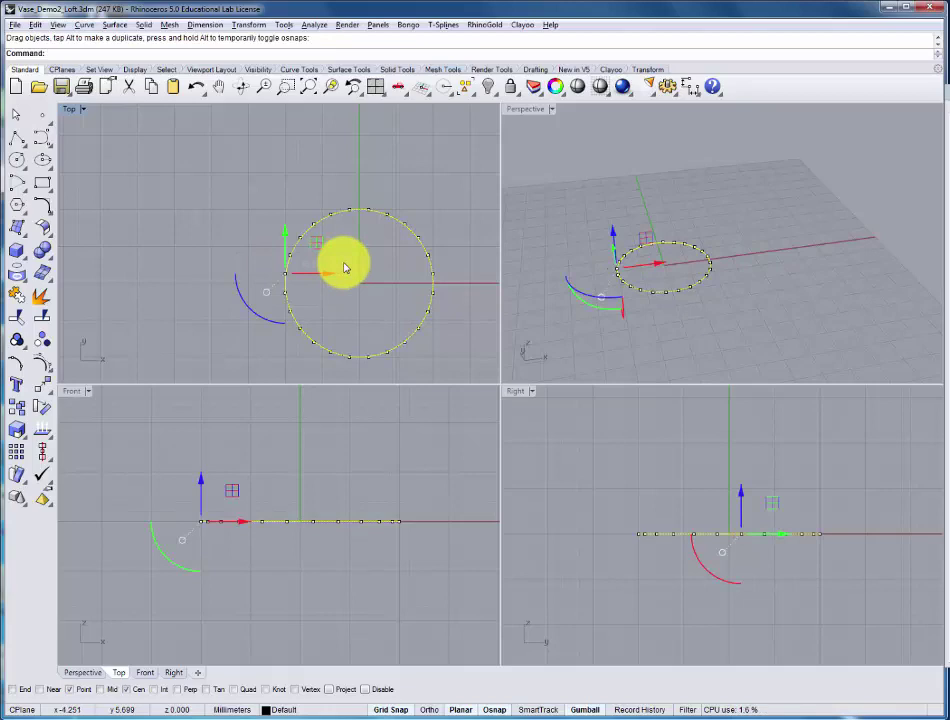
{"action": "key", "text": "Escape"}
{"action": "key", "text": "Escape"}
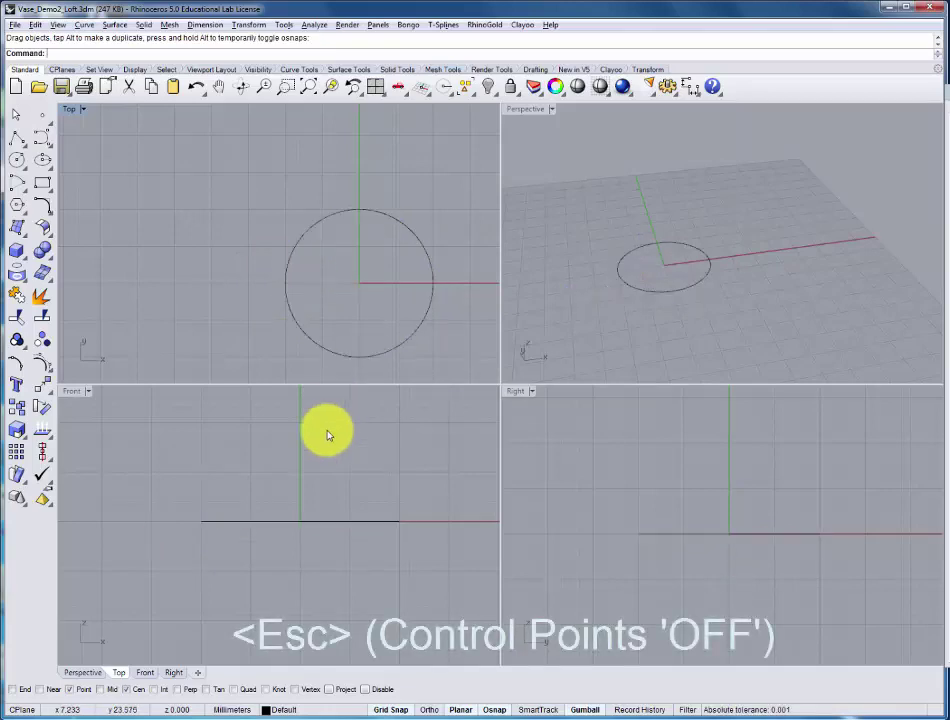
Step: Set the grid line count to 300 for all viewports in the document's grid properties
{"action": "scroll", "coordinate": [325, 484], "scroll_direction": "down", "scroll_amount": 10}
{"action": "scroll", "coordinate": [335, 507], "scroll_direction": "down", "scroll_amount": 1}
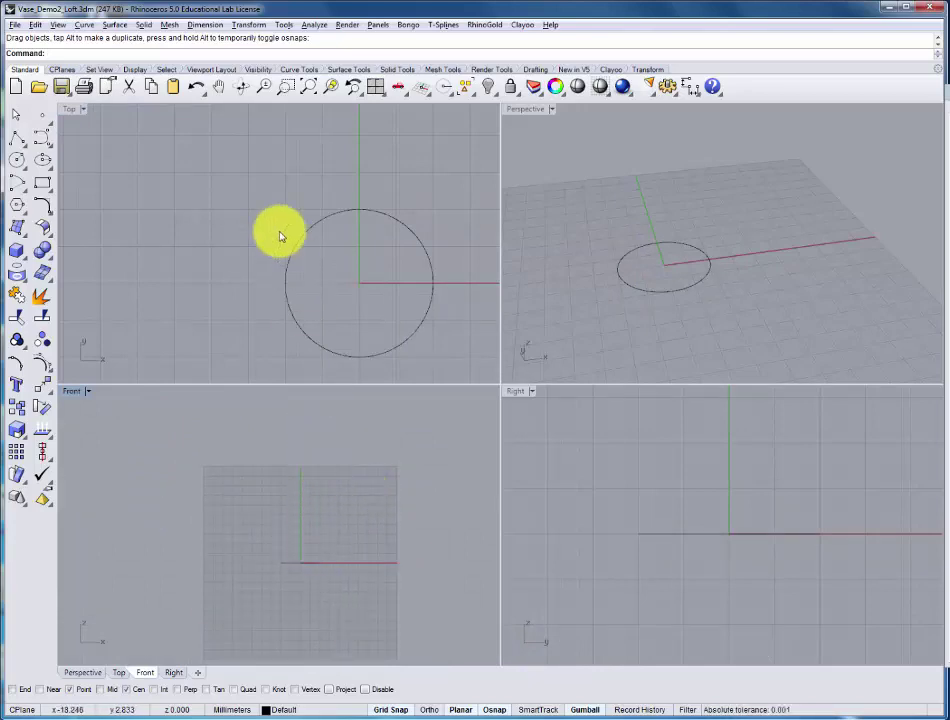
{"action": "left_click", "coordinate": [14, 25]}
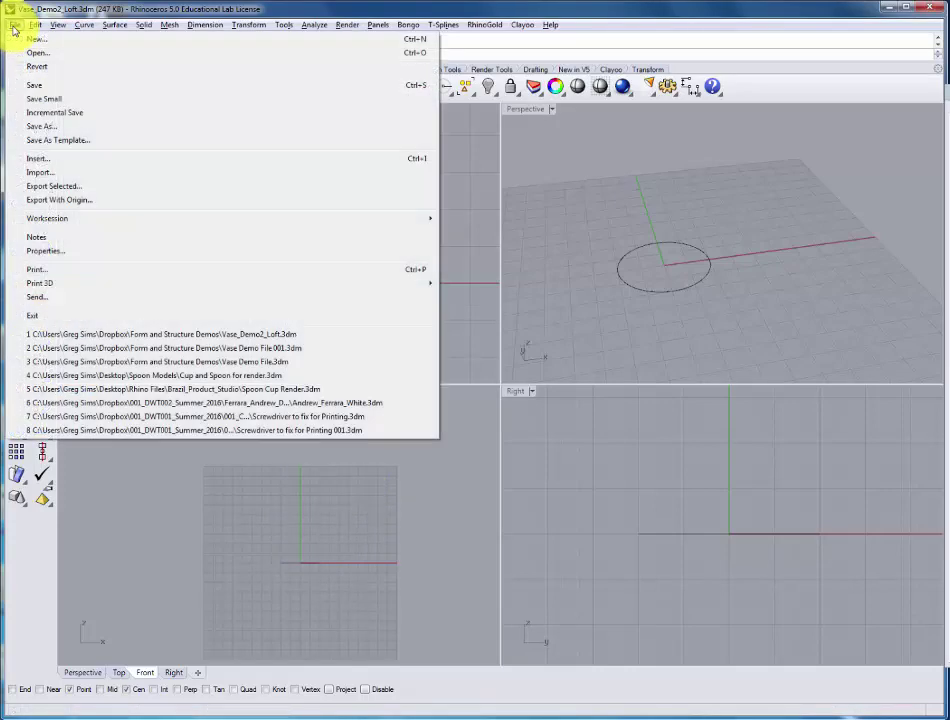
{"action": "left_click", "coordinate": [33, 254]}
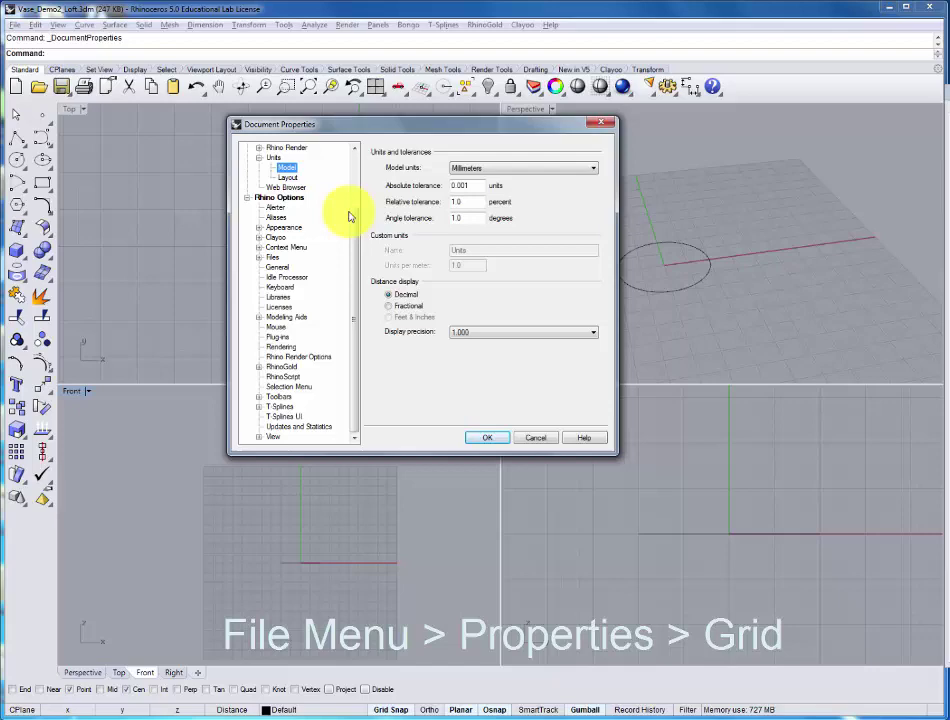
{"action": "scroll", "coordinate": [349, 215], "scroll_direction": "up", "scroll_amount": 3}
{"action": "left_click", "coordinate": [271, 170]}
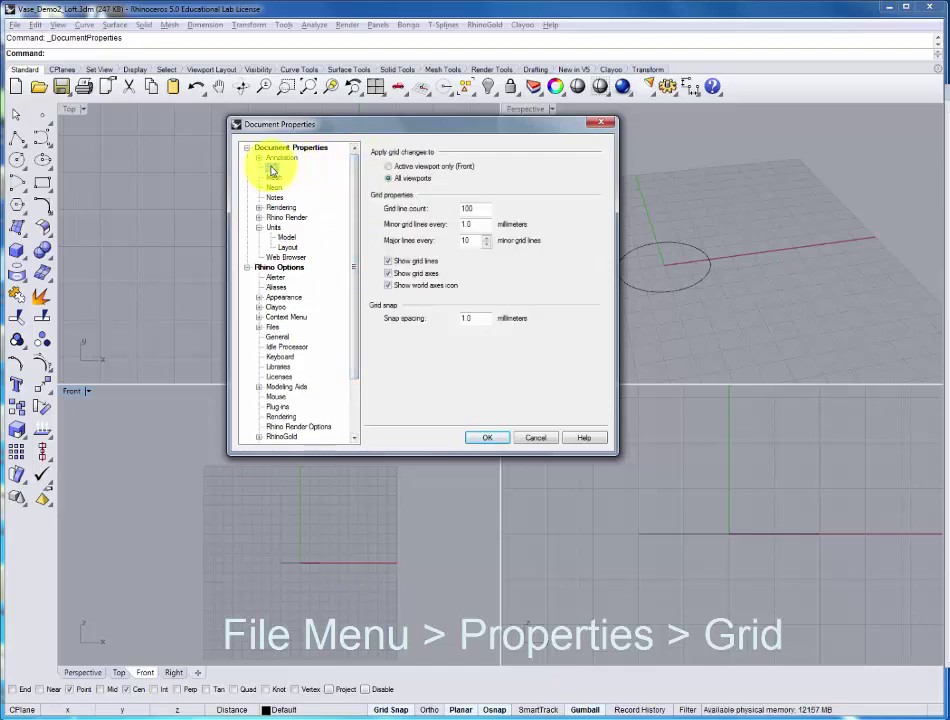
{"action": "left_click", "coordinate": [470, 207]}
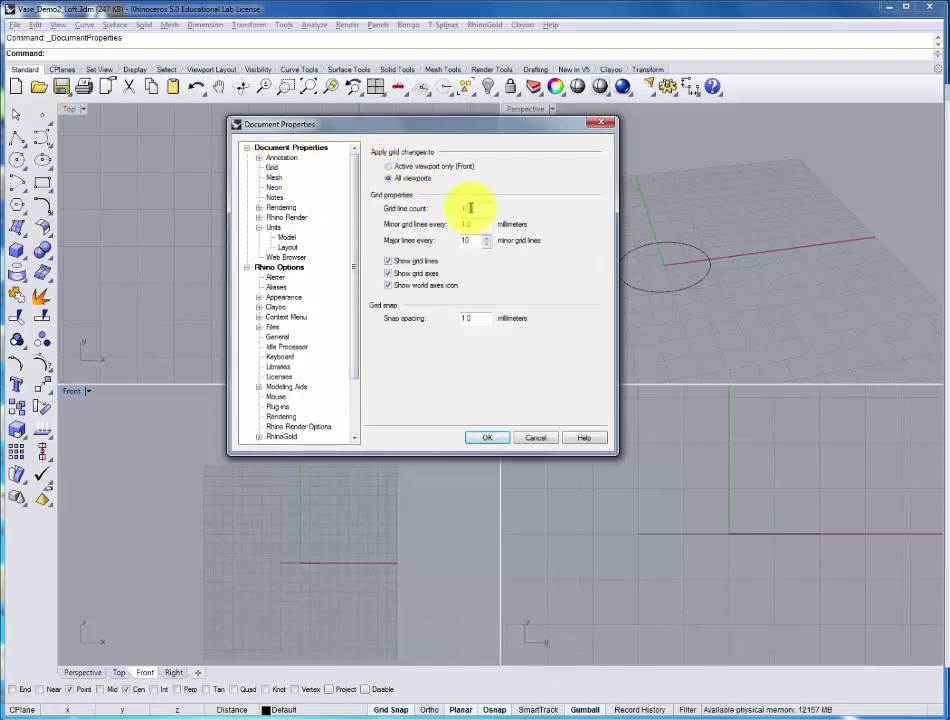
{"action": "type", "text": "300"}
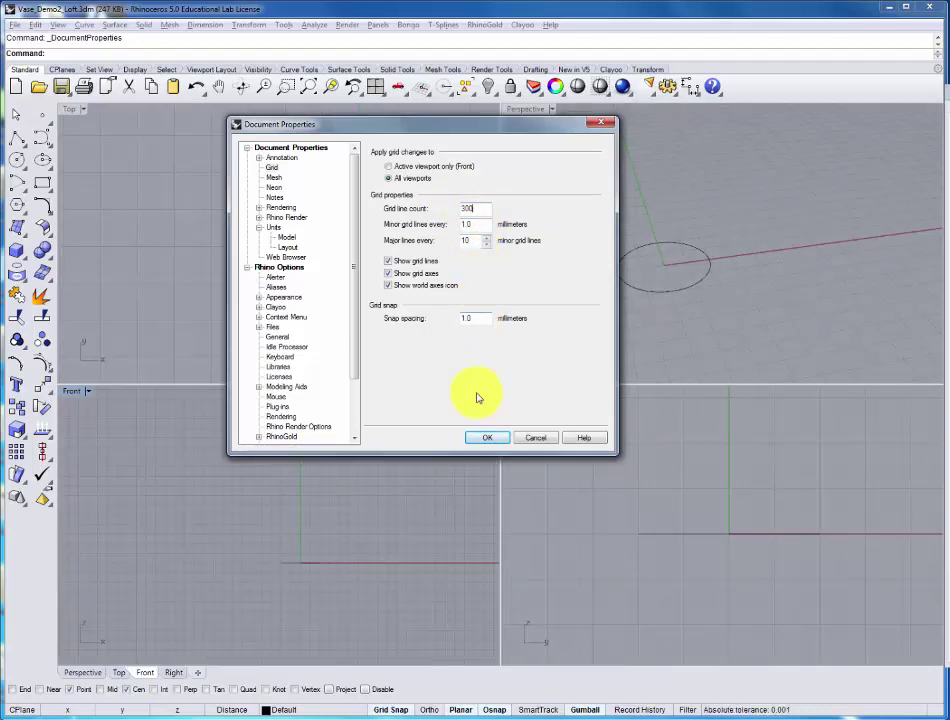
{"action": "left_click", "coordinate": [480, 441]}
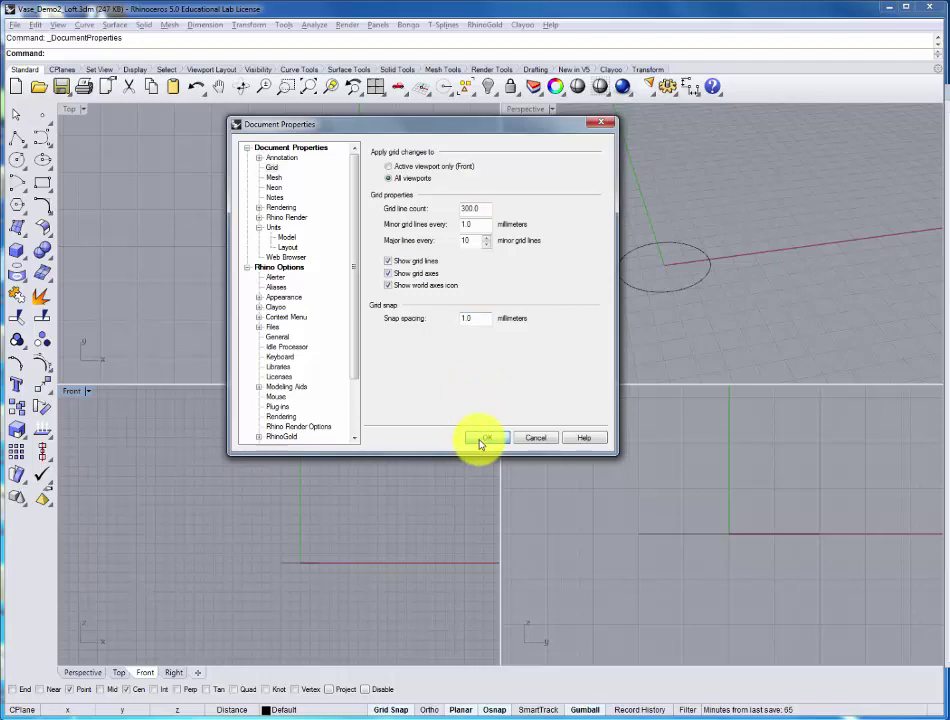
Step: Copy the circle from its centre six times straight up in the Front view, with the topmost copy about 184 mm high
{"action": "left_click", "coordinate": [274, 624]}
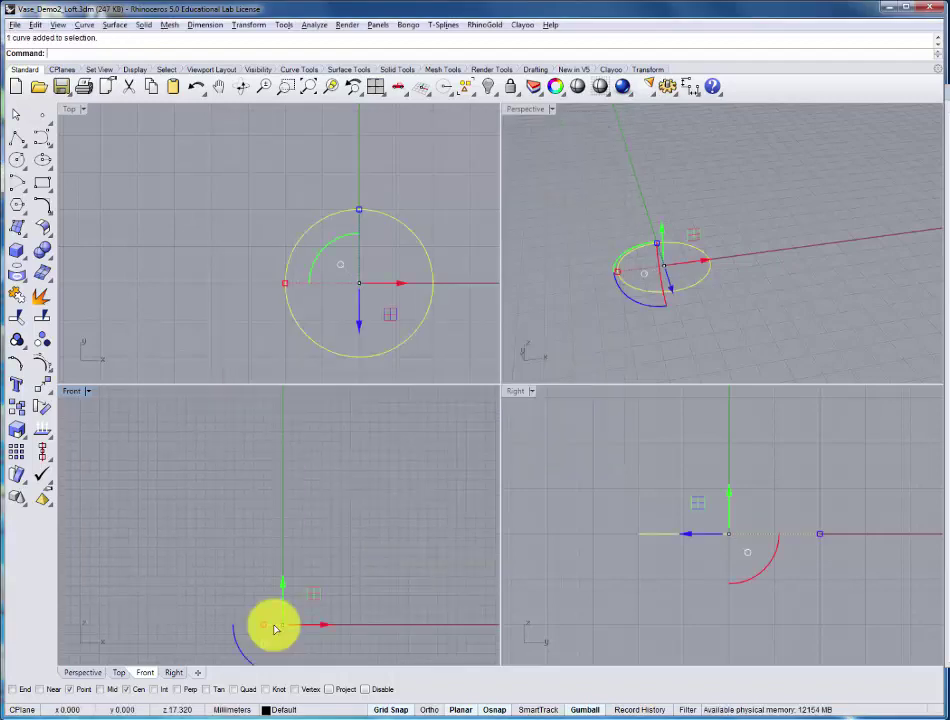
{"action": "left_click", "coordinate": [15, 412]}
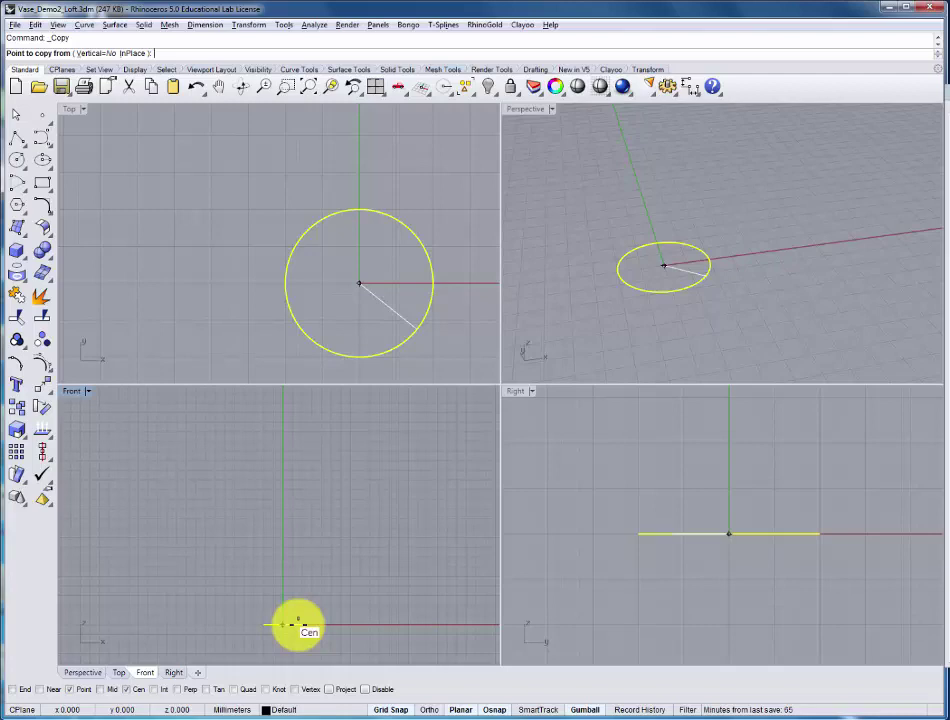
{"action": "left_click", "coordinate": [284, 625]}
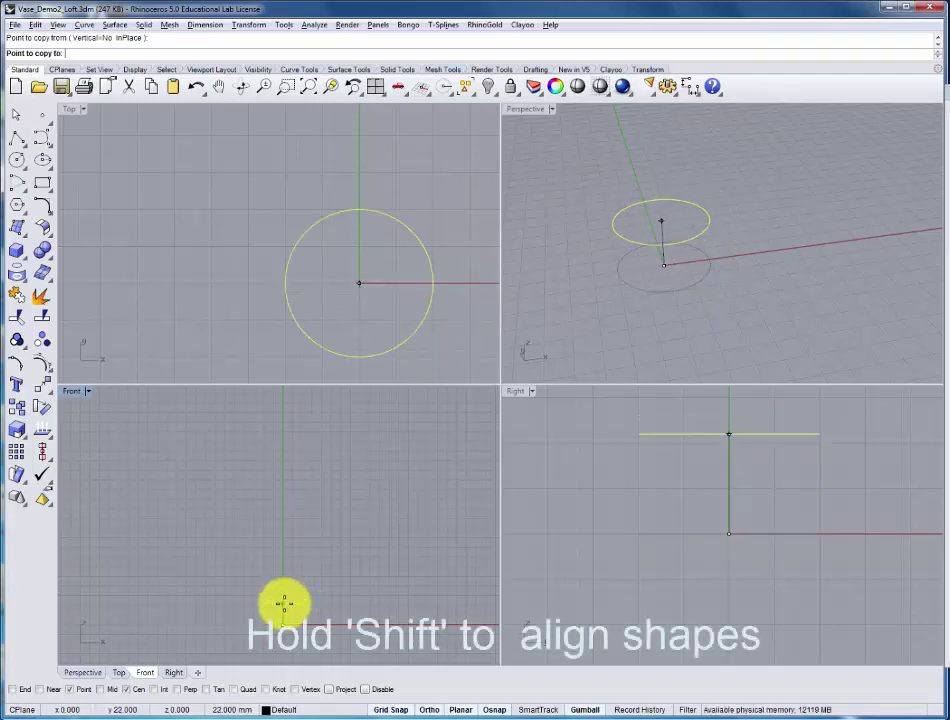
{"action": "left_click", "coordinate": [284, 605]}
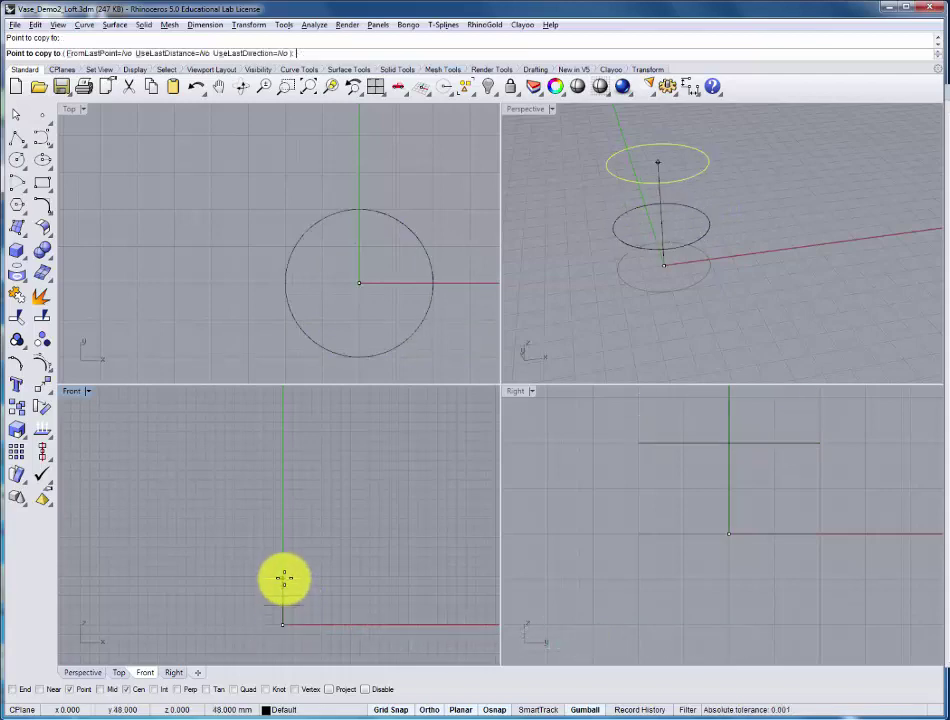
{"action": "left_click", "coordinate": [284, 578]}
{"action": "left_click", "coordinate": [284, 543]}
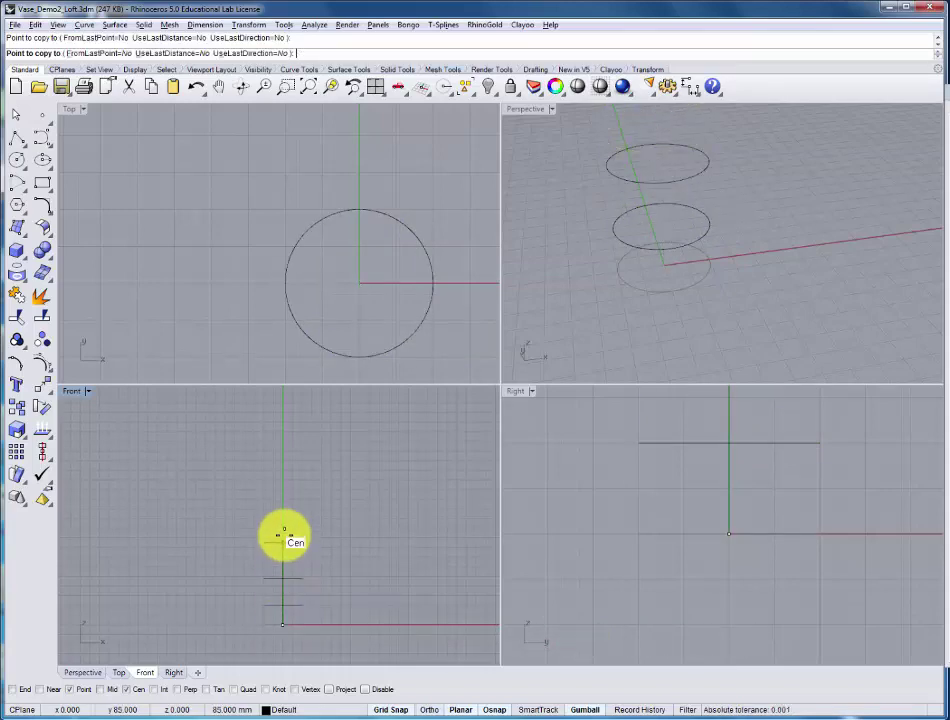
{"action": "left_click", "coordinate": [284, 505]}
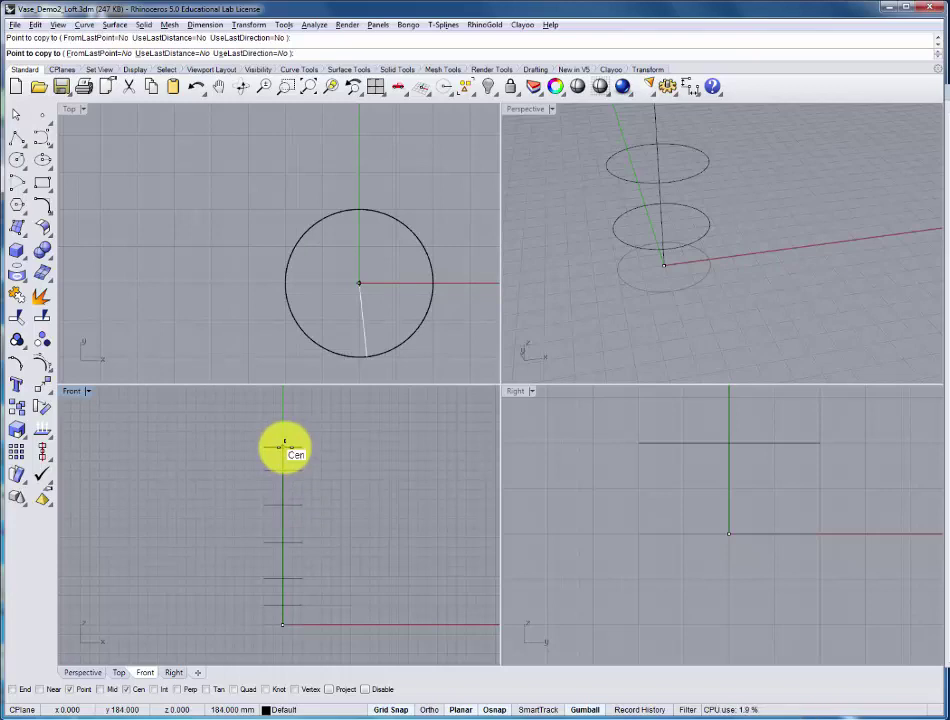
{"action": "key", "text": "Return"}
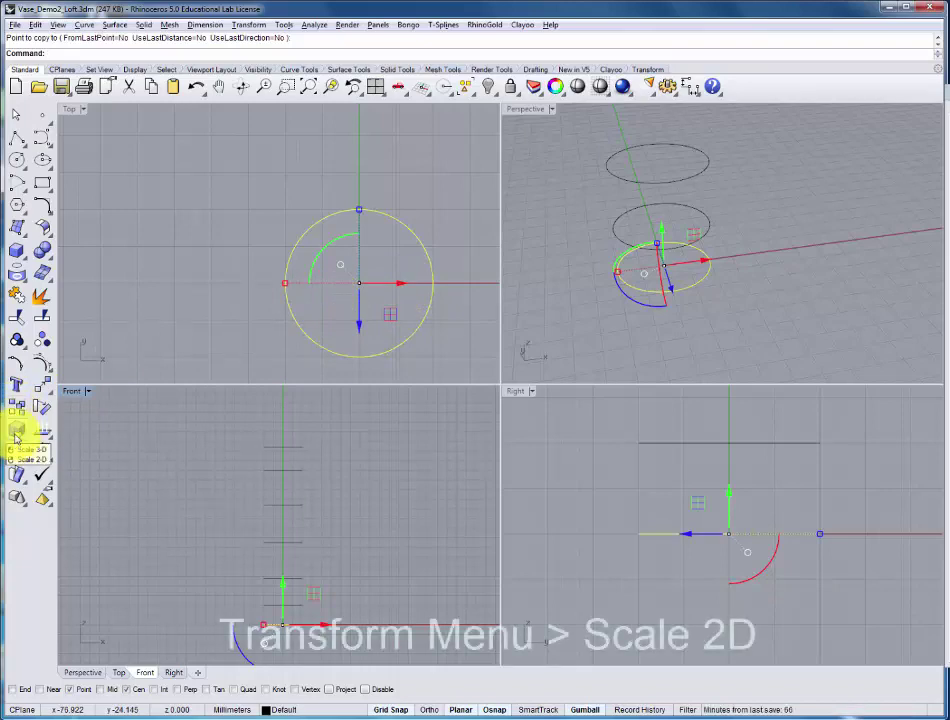
Step: Scale the base circle in 2D from its centre with Copy=Yes and a 33 mm reference distance, making three smaller concentric circles
{"action": "left_click", "coordinate": [16, 437]}
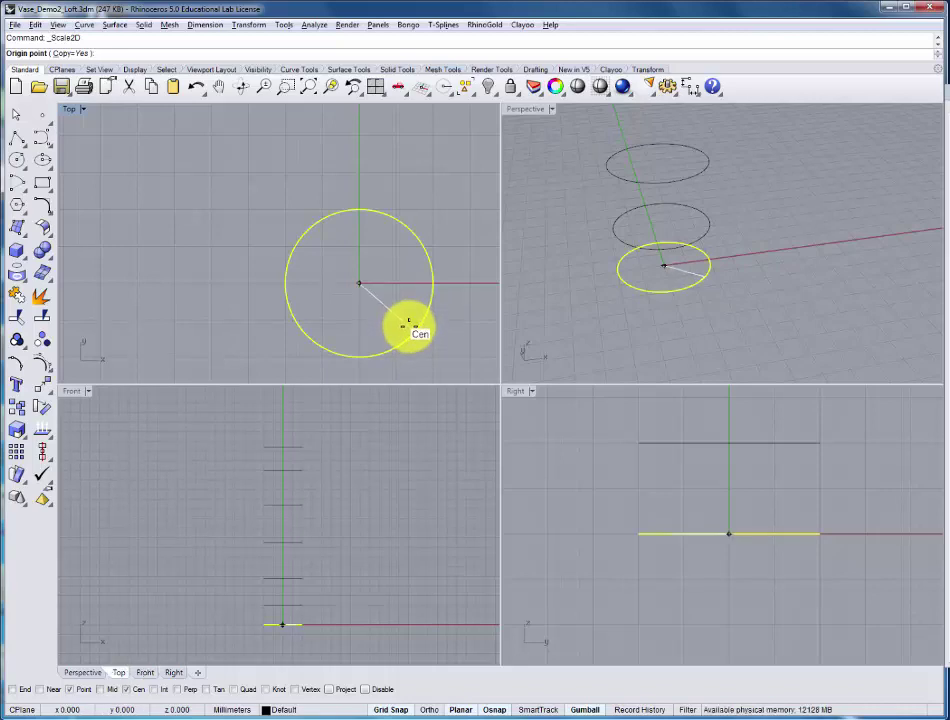
{"action": "left_click", "coordinate": [408, 322]}
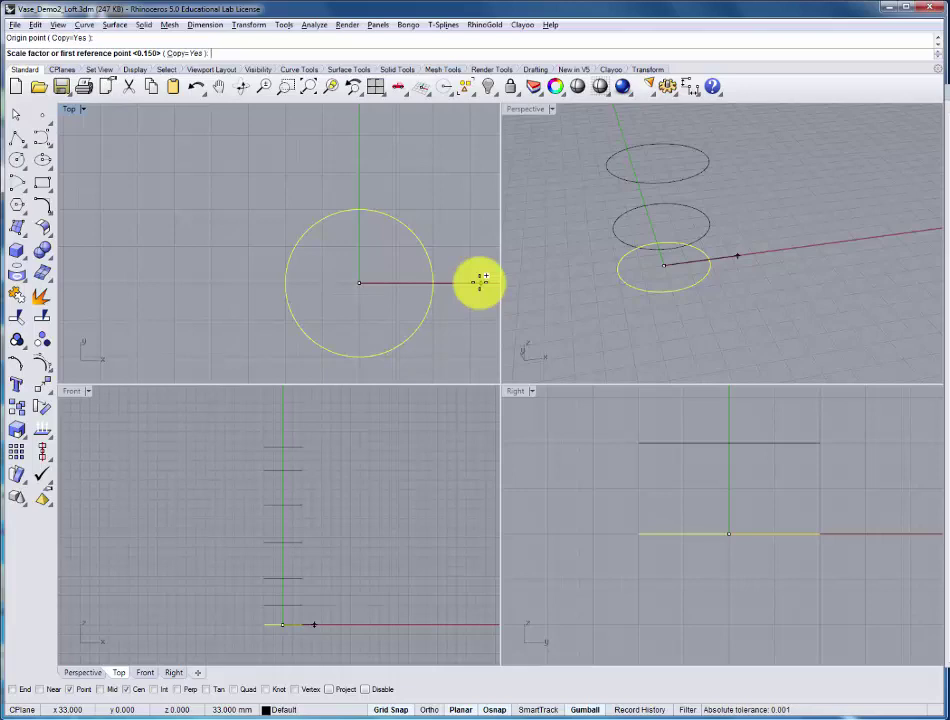
{"action": "left_click", "coordinate": [481, 283]}
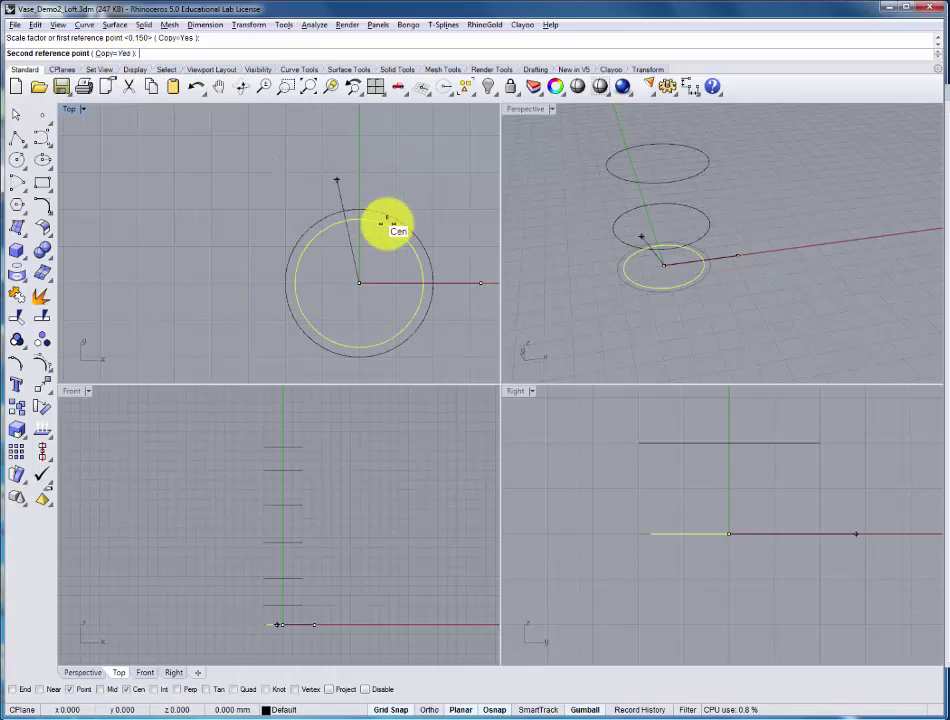
{"action": "left_click", "coordinate": [414, 283]}
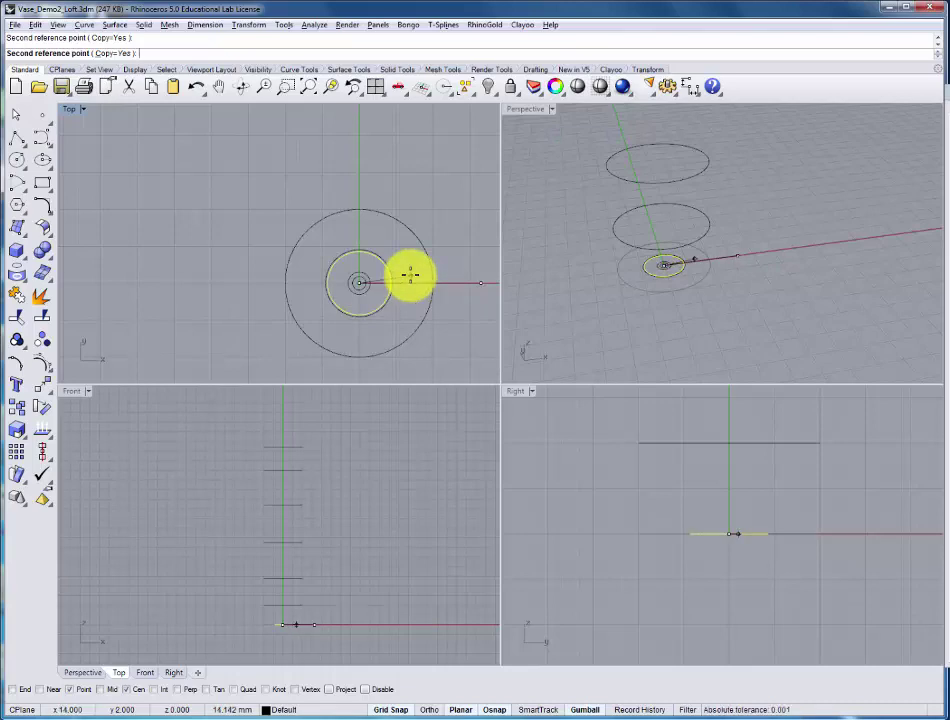
{"action": "right_click", "coordinate": [410, 275]}
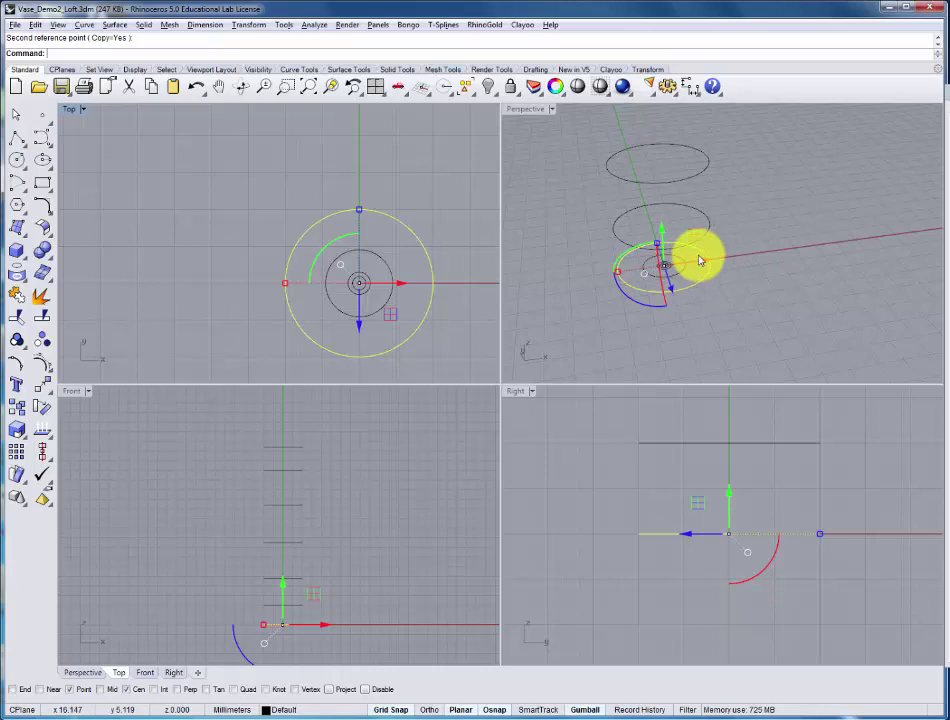
Step: Enlarge the topmost circle and shrink the lowest raised circle, scaling each uniformly about its centre with the gumball
{"action": "left_click", "coordinate": [776, 204]}
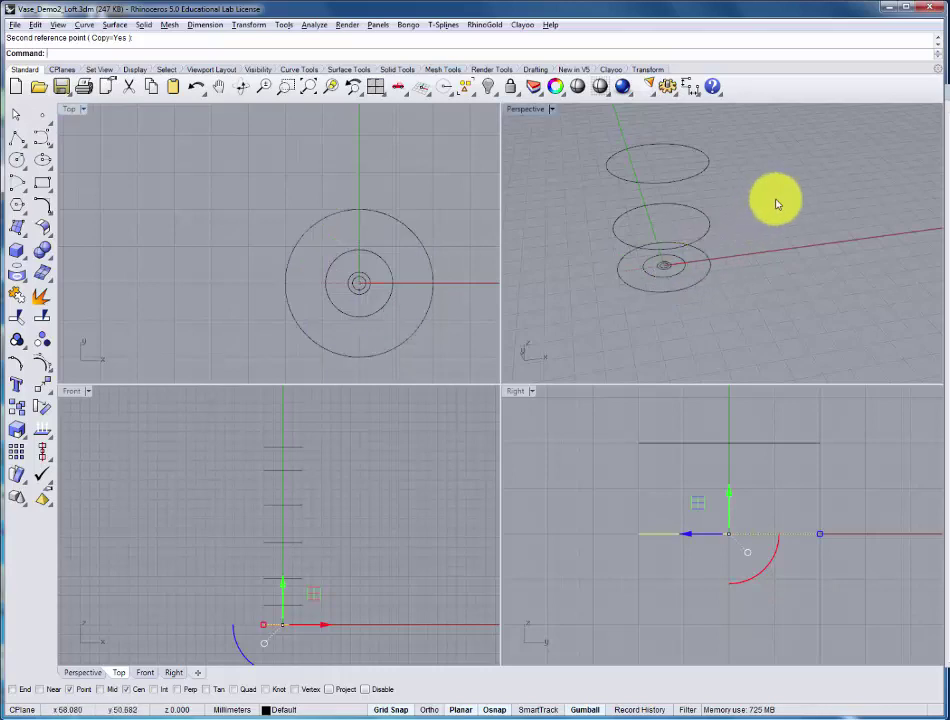
{"action": "right_click_drag", "start_coordinate": [776, 204], "coordinate": [760, 290], "text": "ctrl"}
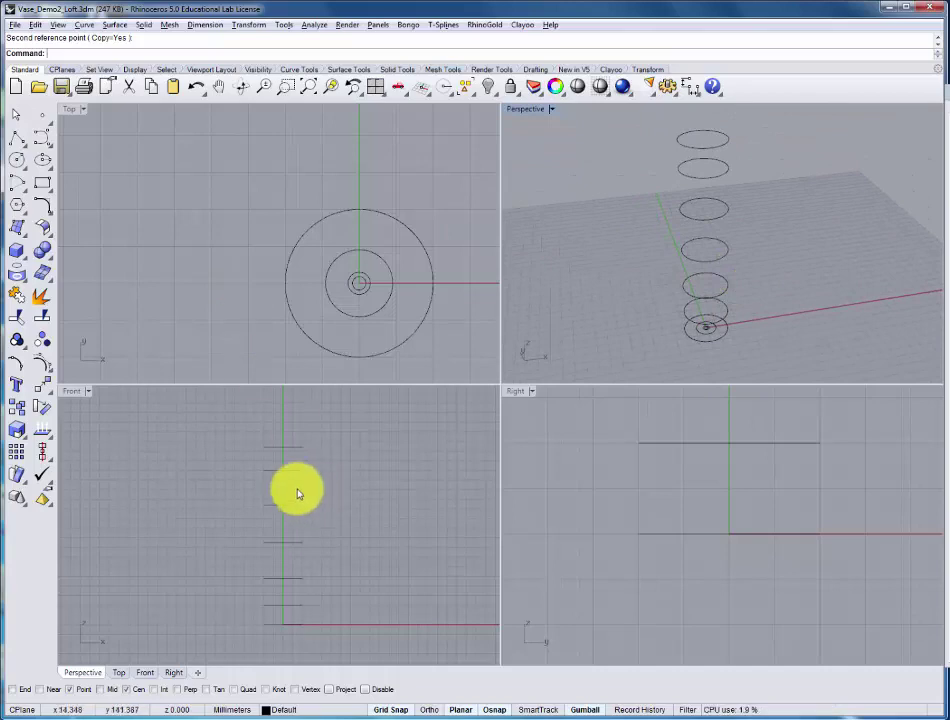
{"action": "left_click_drag", "start_coordinate": [236, 426], "coordinate": [334, 458]}
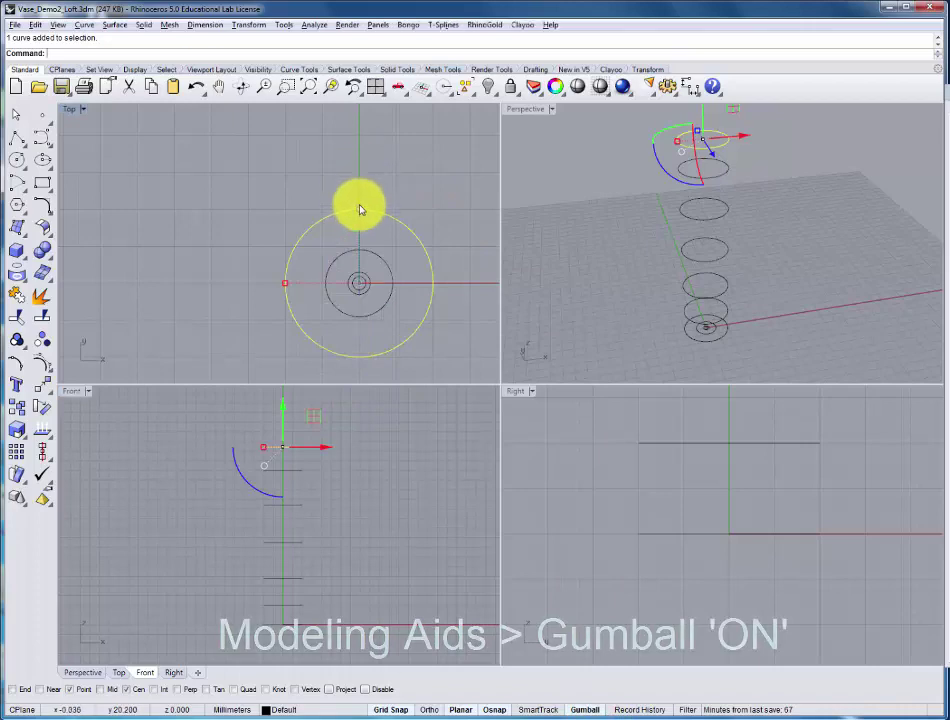
{"action": "mouse_move", "coordinate": [360, 206]}
{"action": "left_mouse_down"}
{"action": "mouse_move", "coordinate": [360, 182]}
{"action": "mouse_move", "coordinate": [360, 244]}
{"action": "mouse_move", "coordinate": [362, 186]}
{"action": "left_mouse_up"}
{"action": "left_click", "coordinate": [268, 607]}
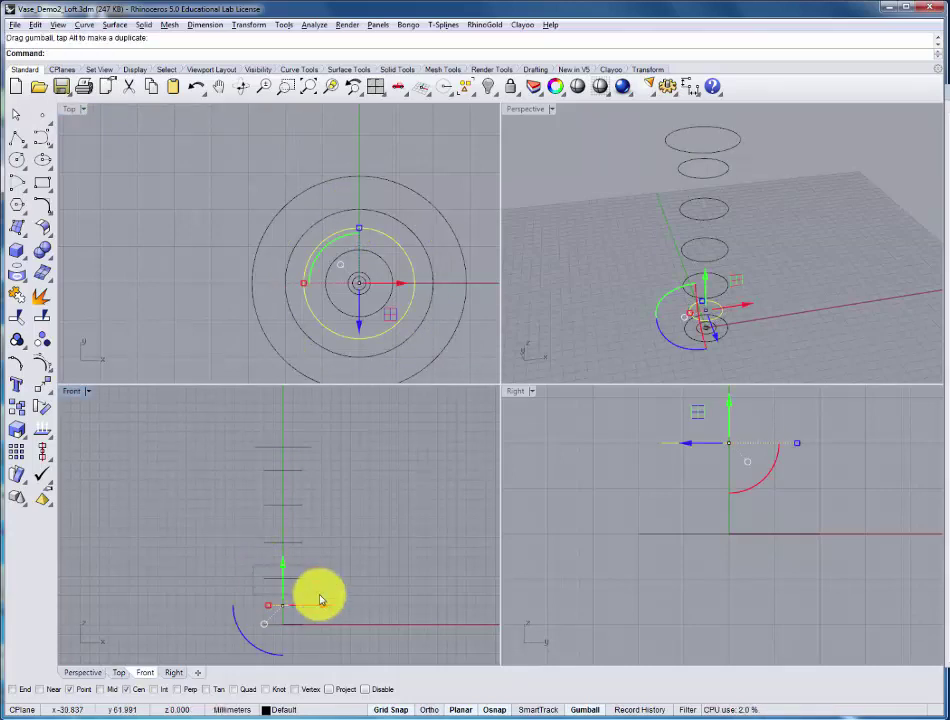
Step: Squash the second raised circle along Y to a 14 mm half-width and narrow the third raised circle along X, making two ellipses
{"action": "left_click", "coordinate": [298, 579], "text": "shift"}
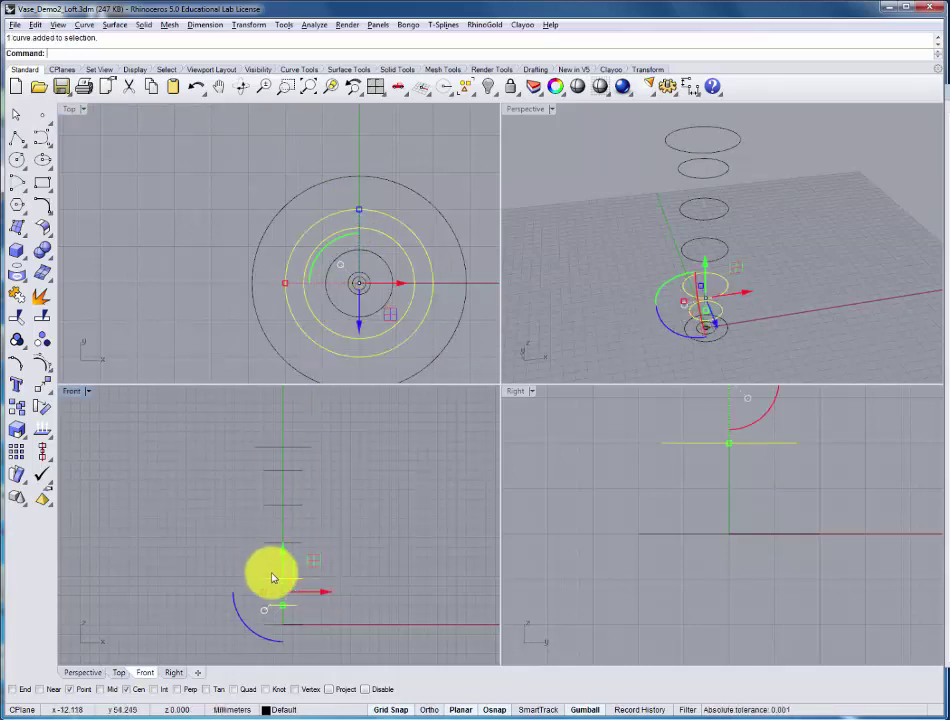
{"action": "left_click_drag", "start_coordinate": [359, 210], "coordinate": [362, 234]}
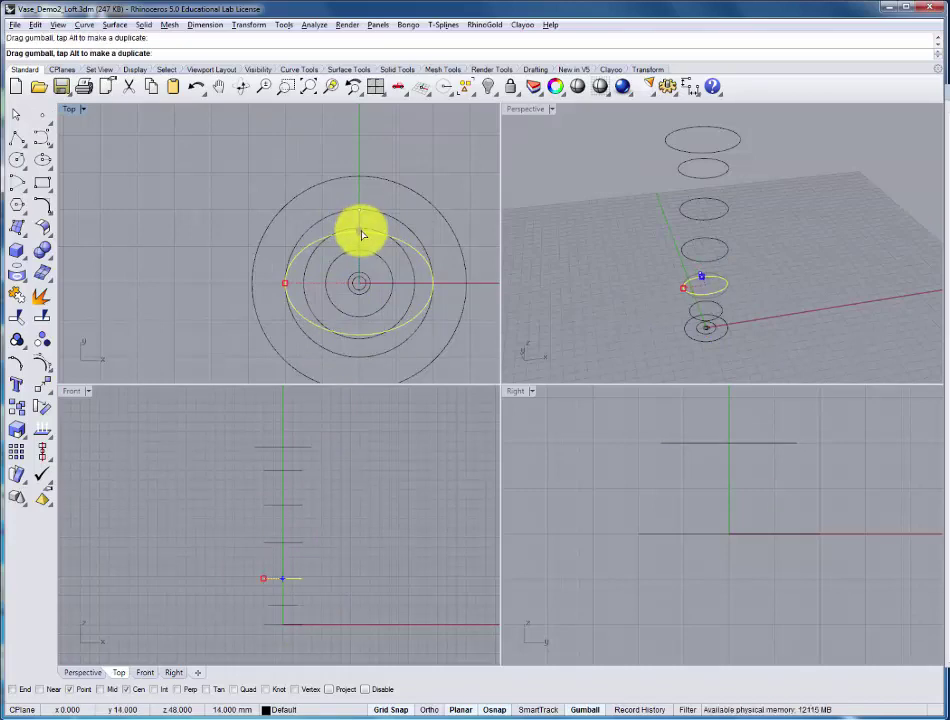
{"action": "left_click_drag", "start_coordinate": [362, 234], "coordinate": [362, 234]}
{"action": "left_click", "coordinate": [296, 548]}
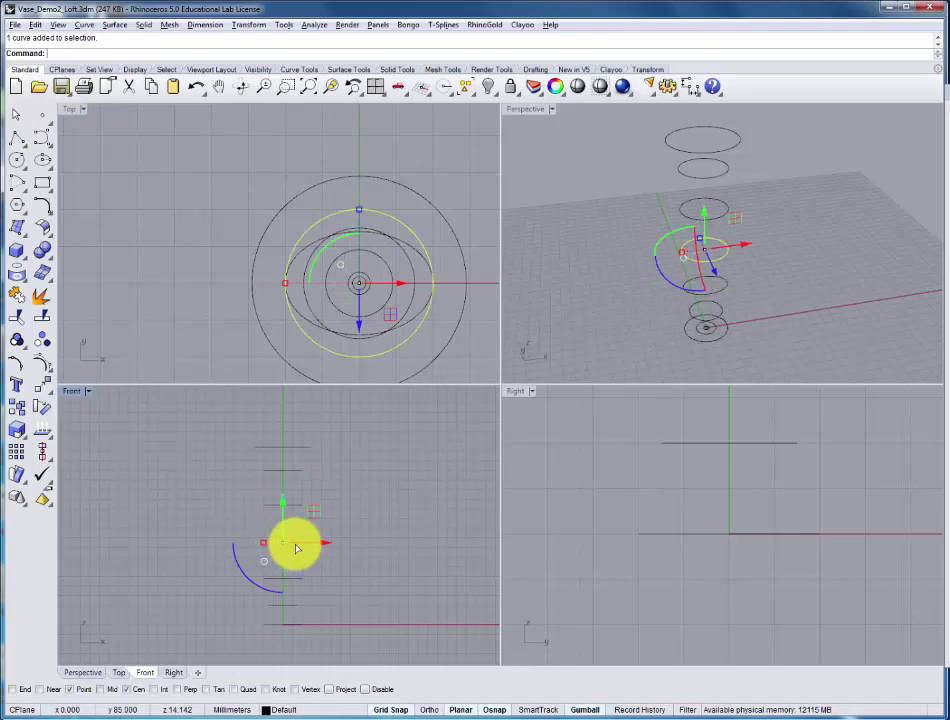
{"action": "left_click_drag", "start_coordinate": [288, 286], "coordinate": [314, 287]}
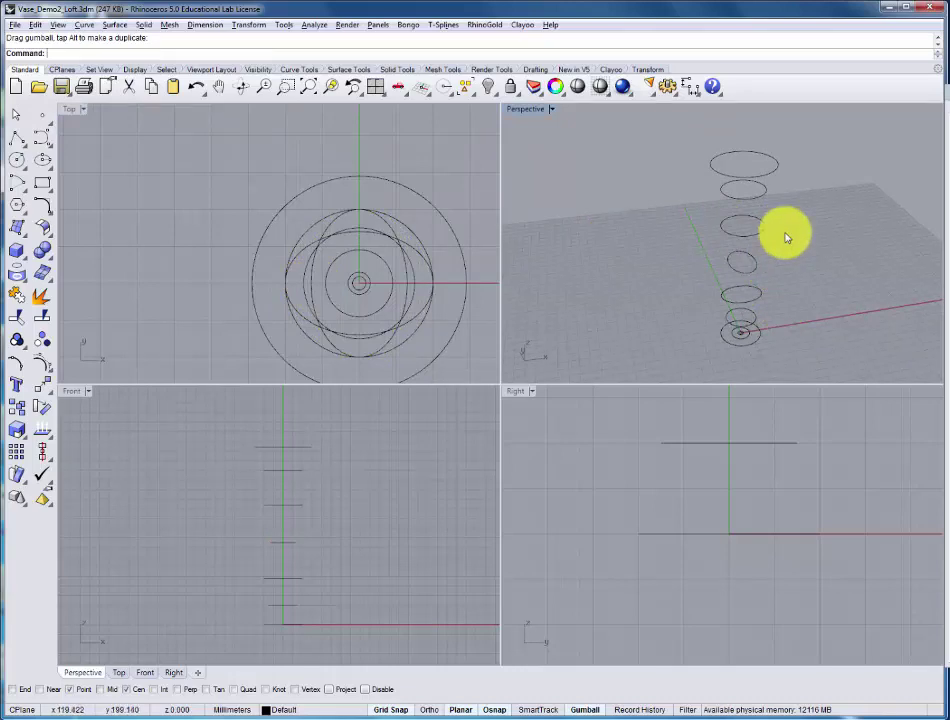
Step: Start a Loft and pick the curves in order from the topmost circle down to the base, continuing inward through the concentric base circles
{"action": "left_click", "coordinate": [115, 24]}
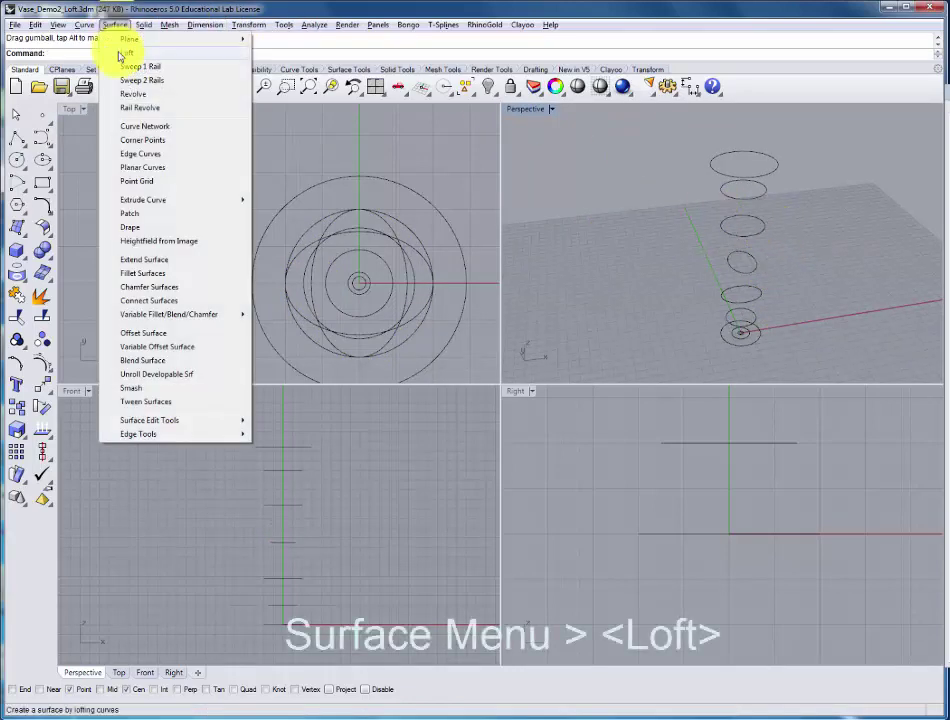
{"action": "left_click", "coordinate": [126, 53]}
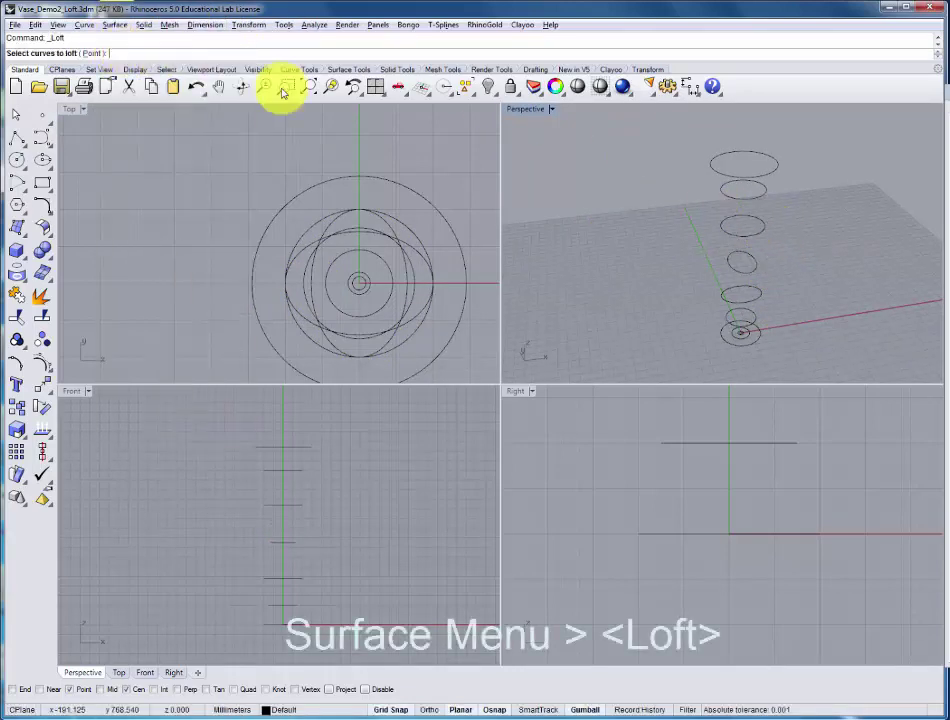
{"action": "left_click", "coordinate": [757, 178]}
{"action": "left_click", "coordinate": [752, 200]}
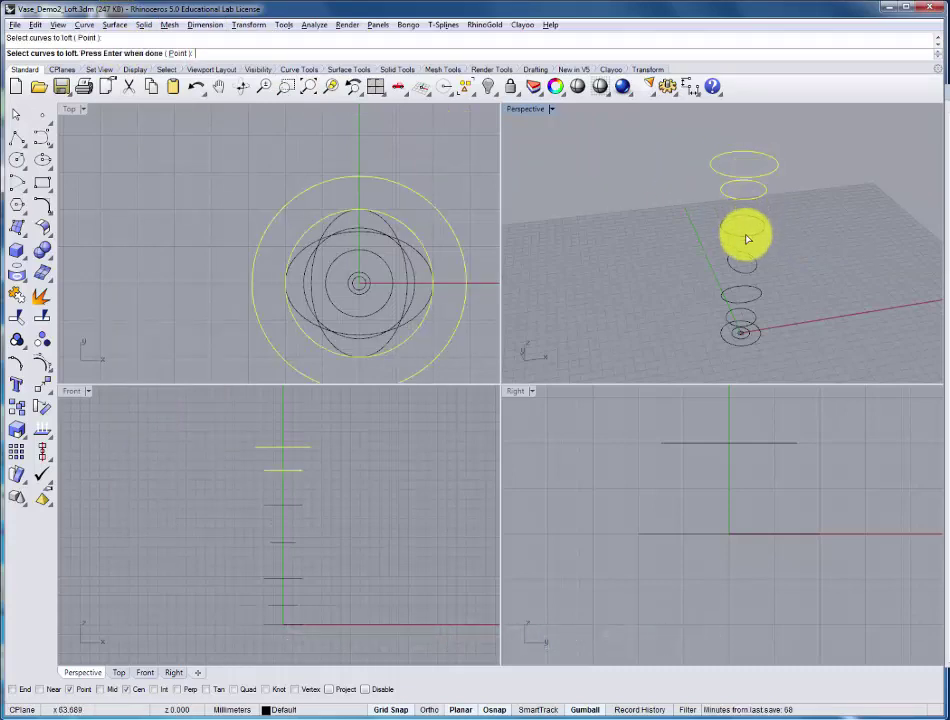
{"action": "left_click", "coordinate": [747, 238]}
{"action": "left_click", "coordinate": [746, 277]}
{"action": "left_click", "coordinate": [746, 296]}
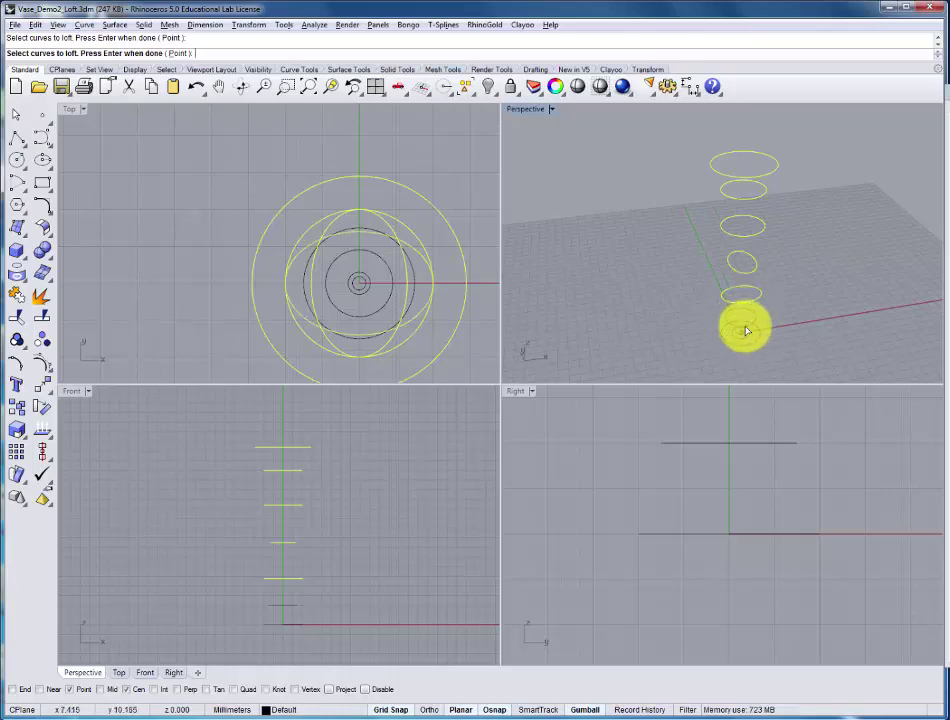
{"action": "left_click", "coordinate": [745, 331]}
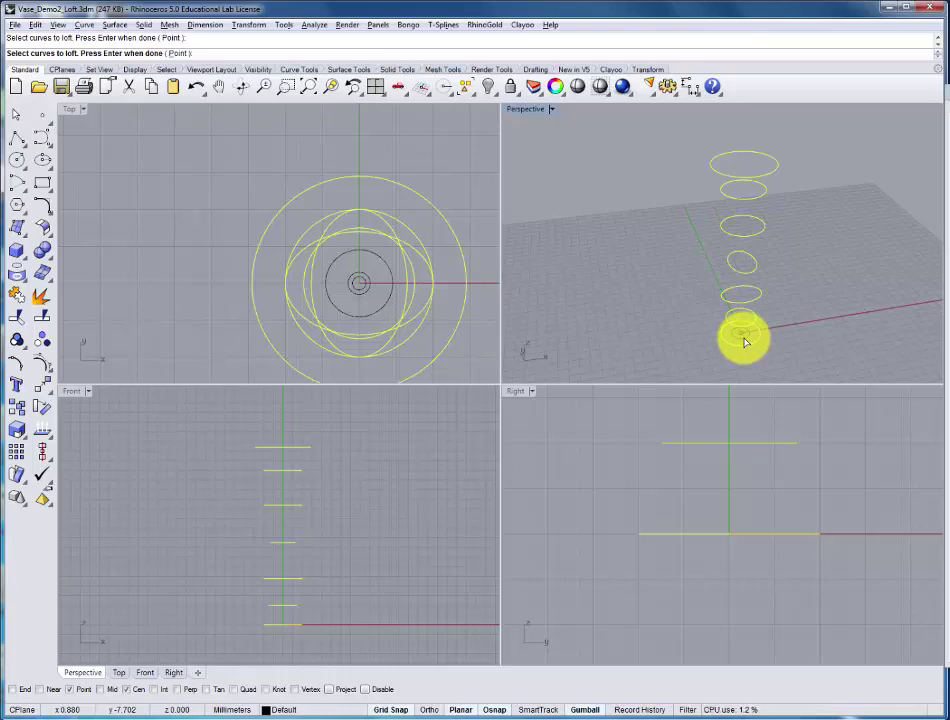
{"action": "left_click", "coordinate": [743, 336]}
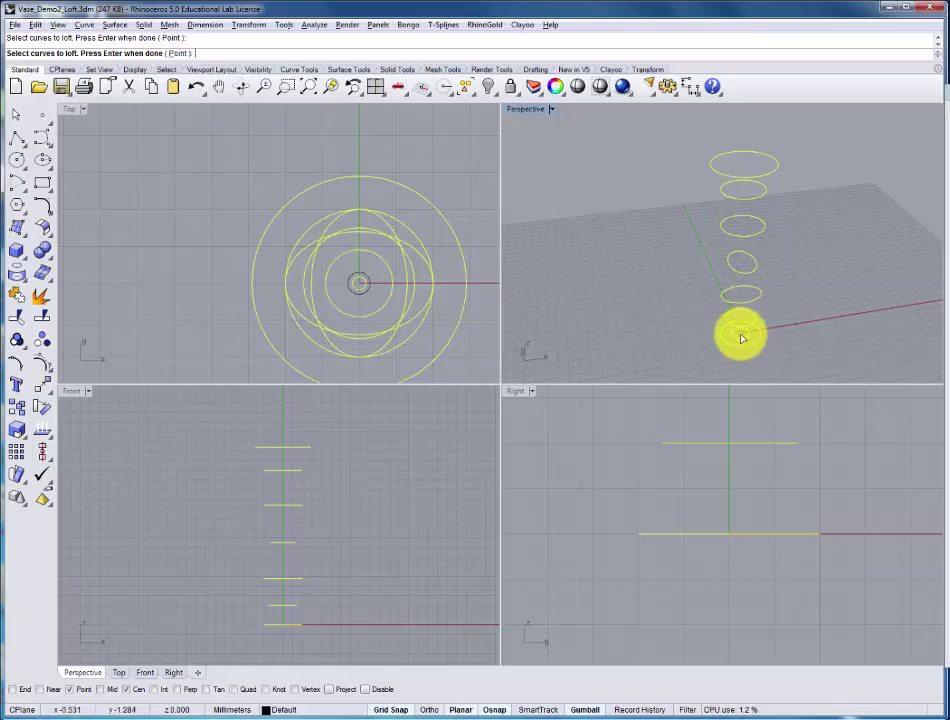
{"action": "key", "text": "Return"}
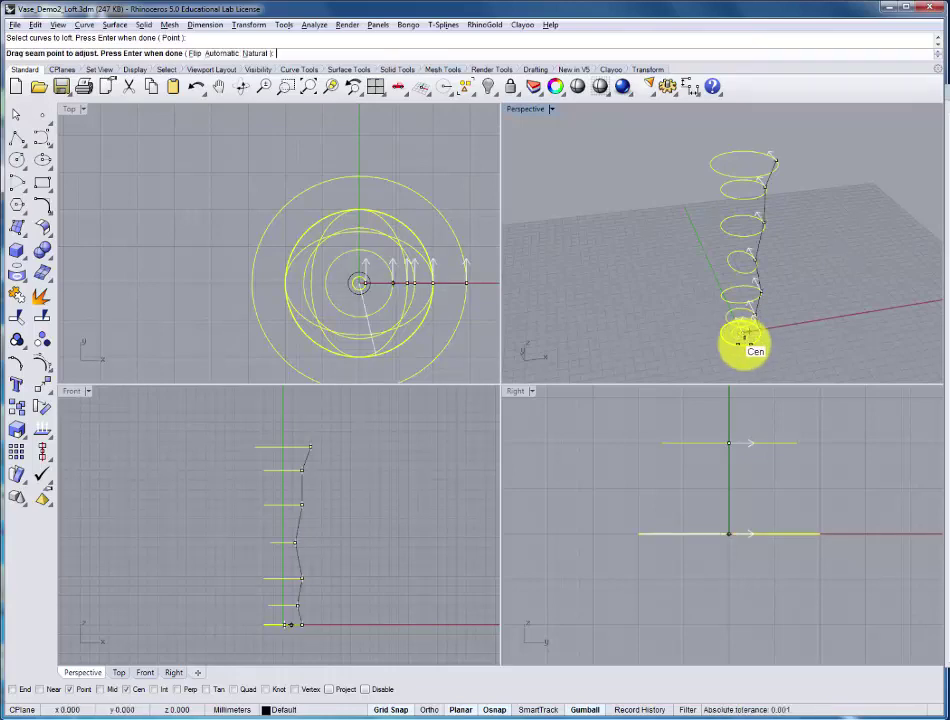
Step: Check the loft seam directions in the Right view, try the Flip option on a seam, and accept the aligned seams
{"action": "scroll", "coordinate": [762, 510], "scroll_direction": "down", "scroll_amount": 3}
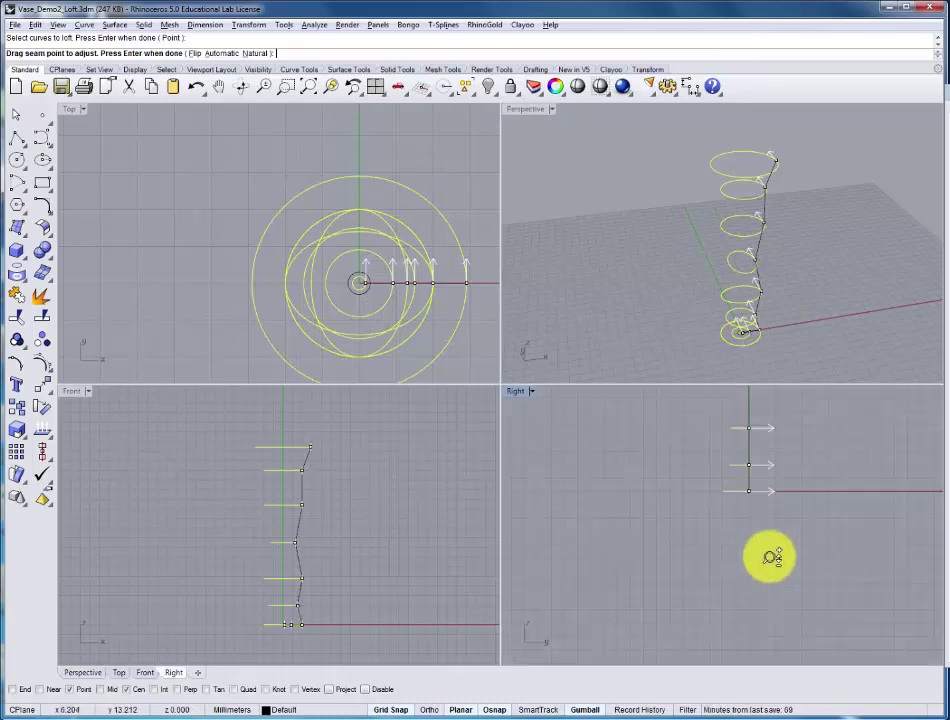
{"action": "right_click_drag", "start_coordinate": [792, 473], "coordinate": [782, 547]}
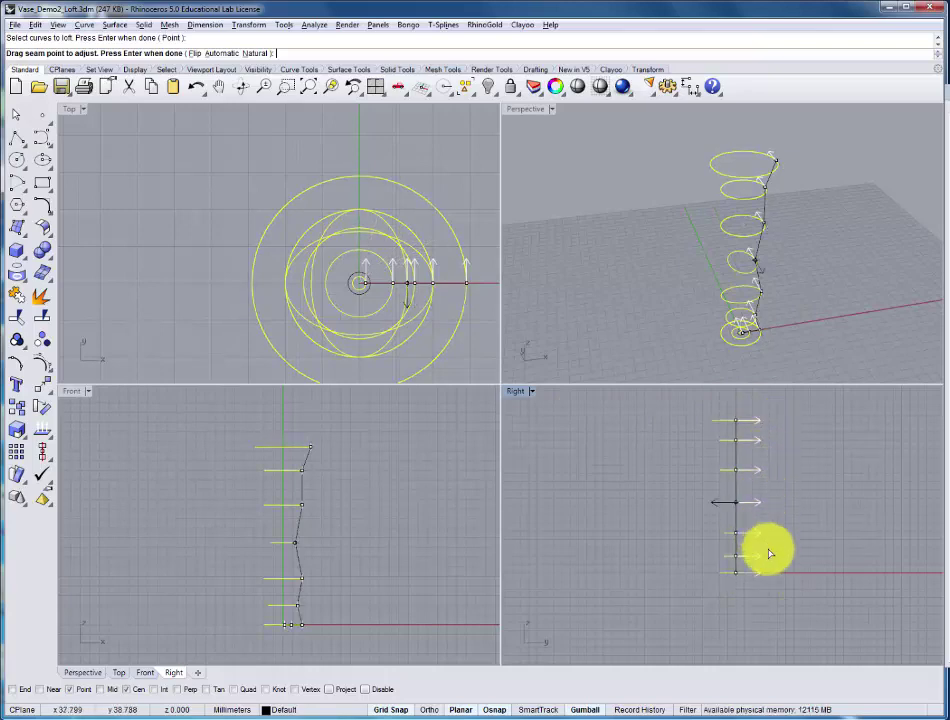
{"action": "left_click_drag", "start_coordinate": [770, 577], "coordinate": [772, 570]}
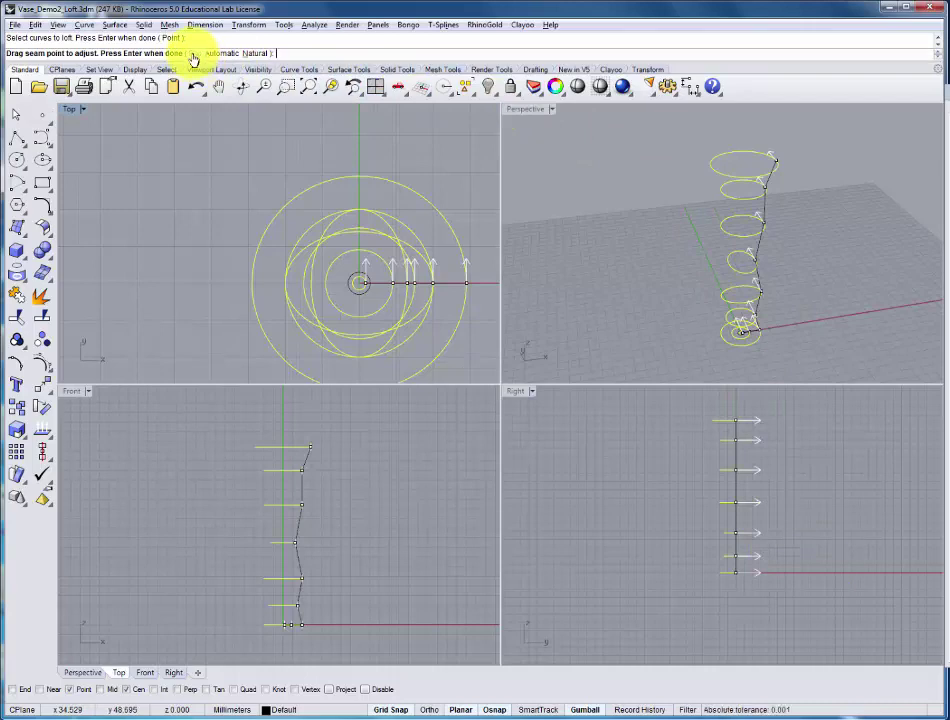
{"action": "left_click", "coordinate": [192, 54]}
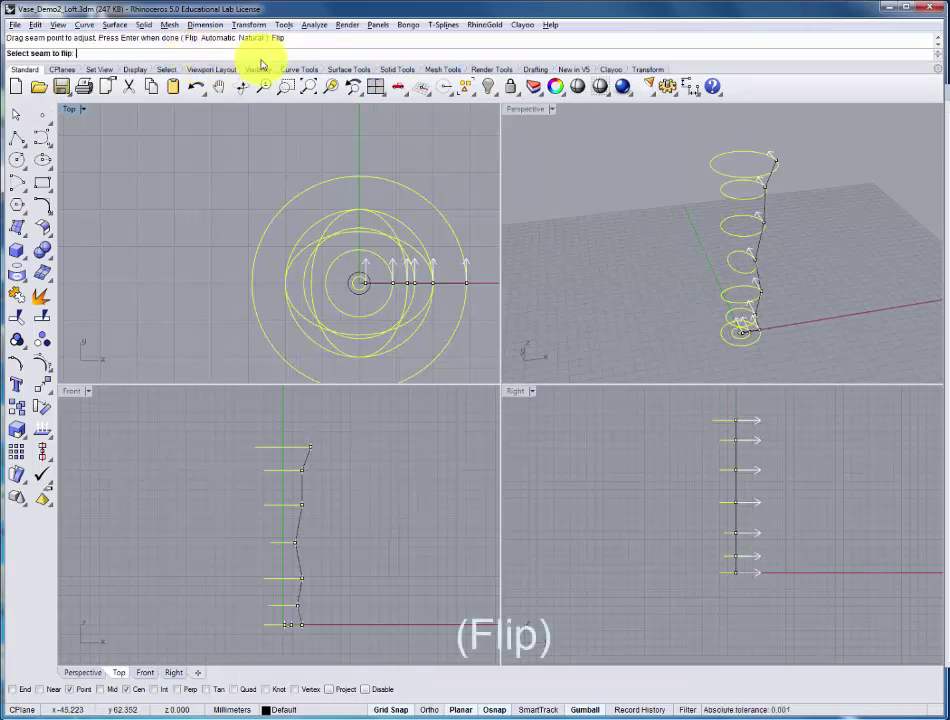
{"action": "left_click", "coordinate": [737, 437]}
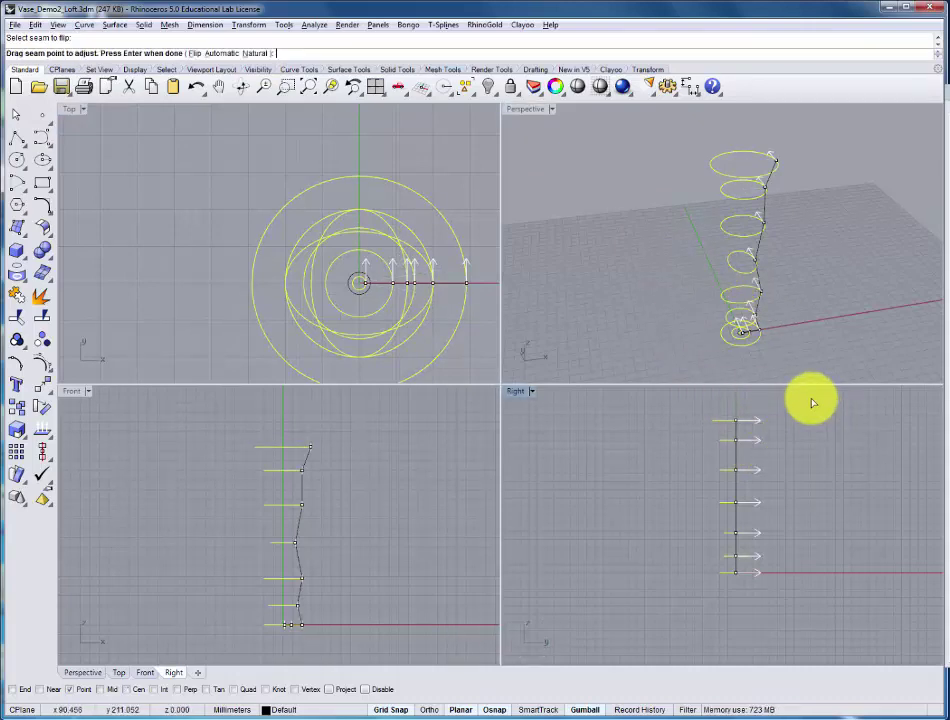
{"action": "key", "text": "Return"}
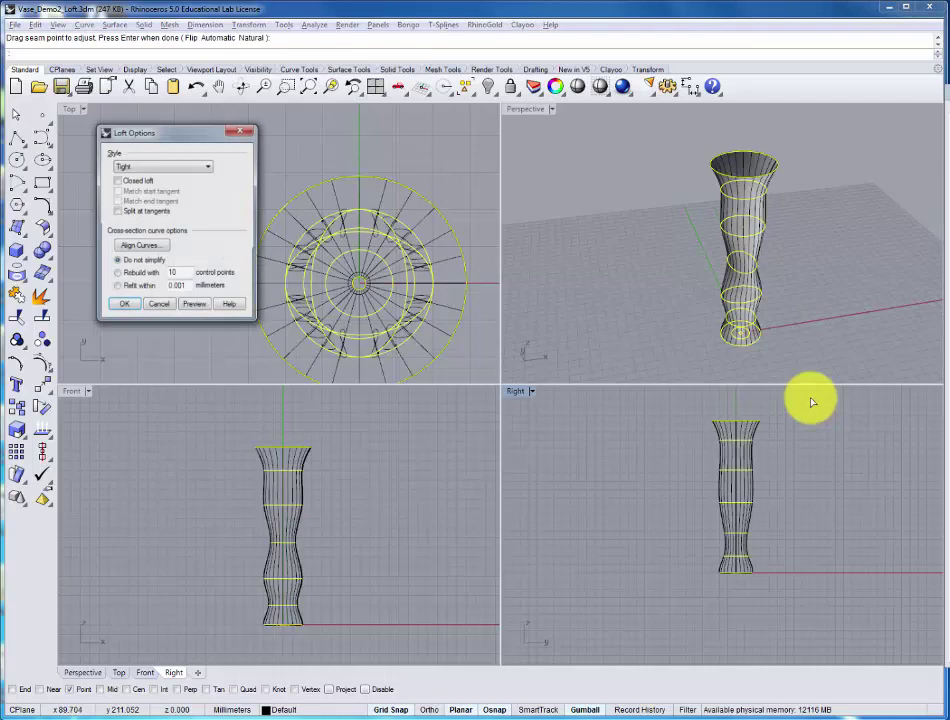
Step: Create the lofted vase with the Tight style and Do not simplify, and undo the loft after inspecting it
{"action": "right_click_drag", "start_coordinate": [855, 231], "coordinate": [816, 229]}
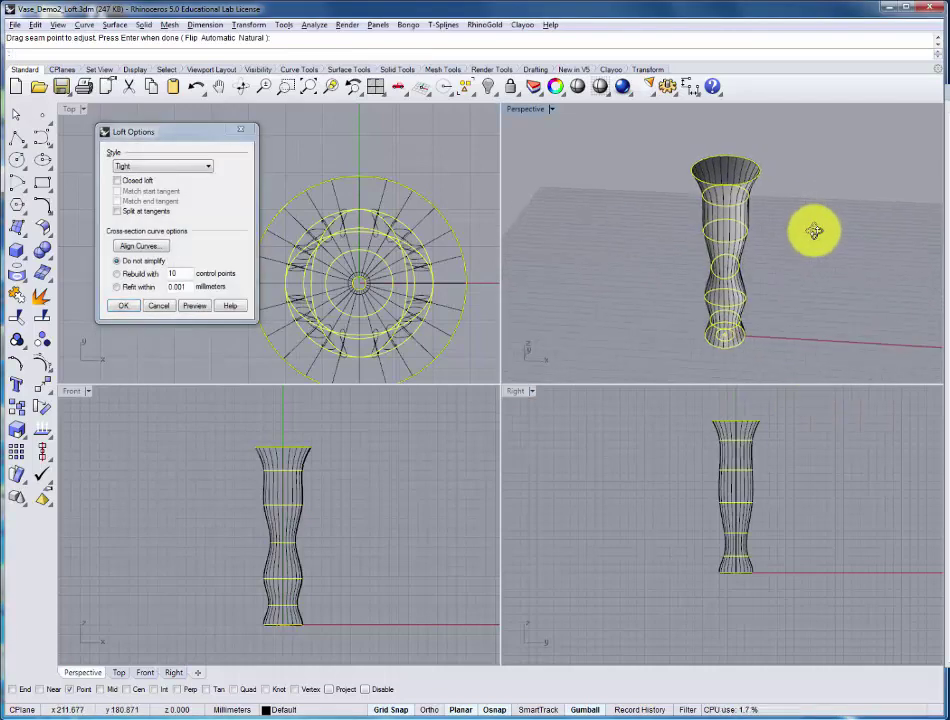
{"action": "left_click", "coordinate": [193, 306]}
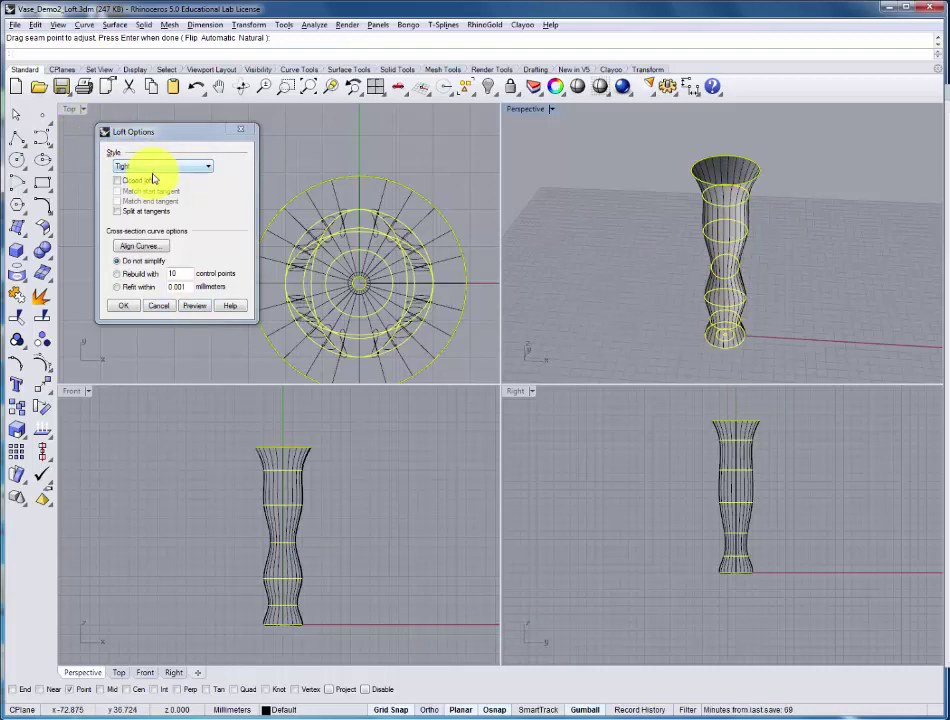
{"action": "left_click", "coordinate": [198, 172]}
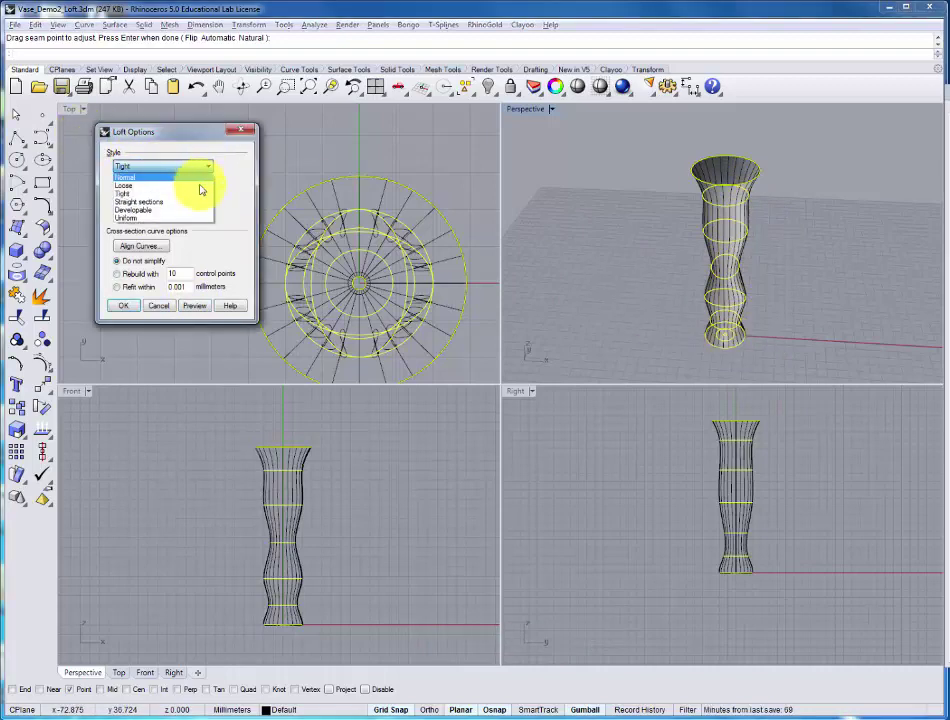
{"action": "left_click", "coordinate": [133, 307]}
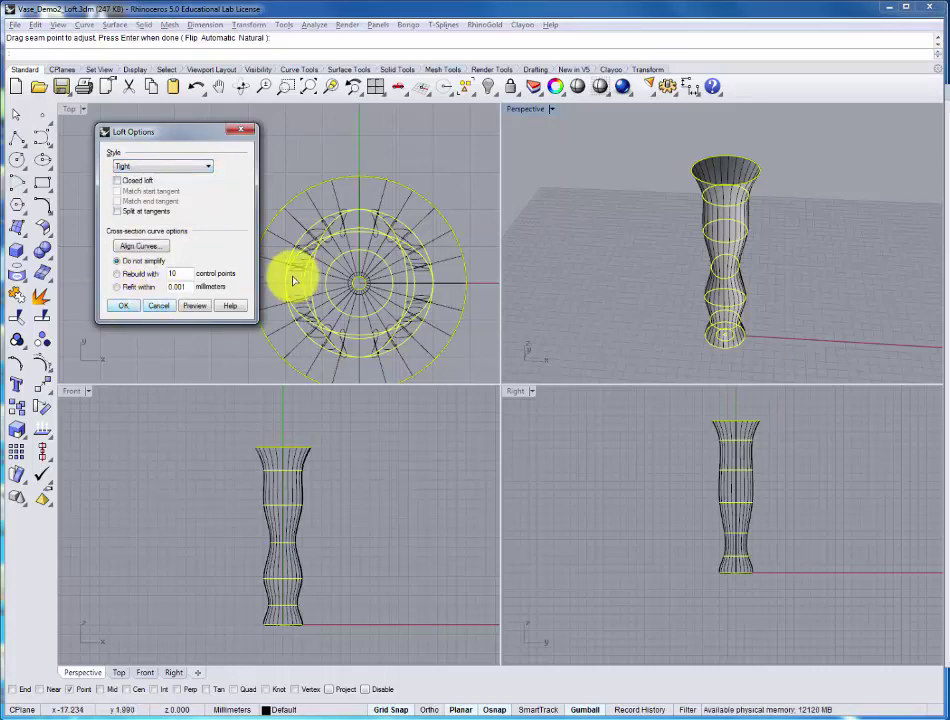
{"action": "left_click", "coordinate": [119, 306]}
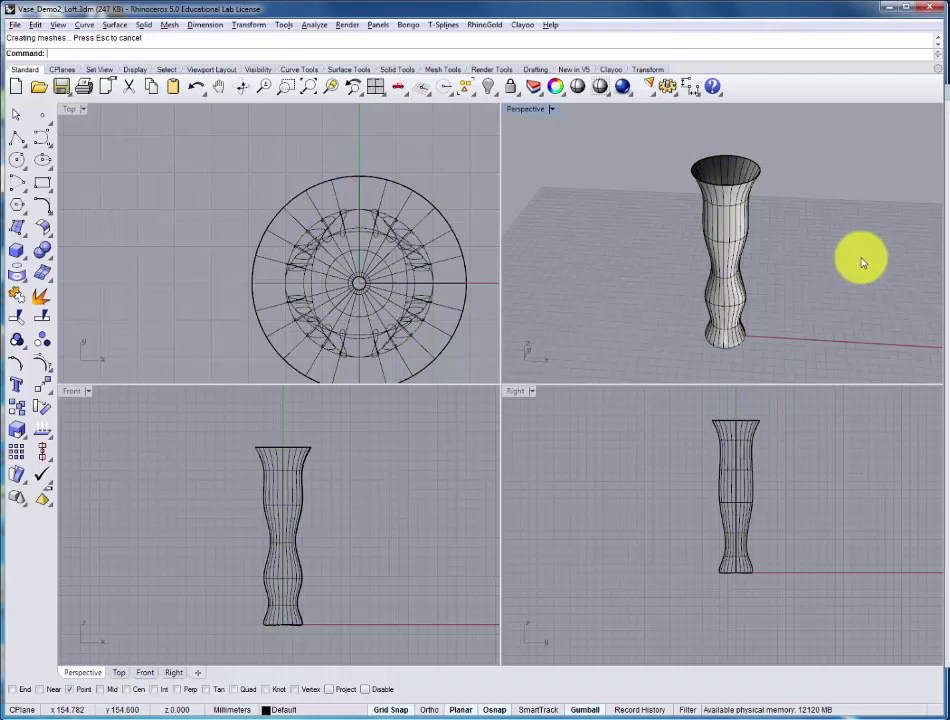
{"action": "right_click_drag", "start_coordinate": [866, 262], "coordinate": [733, 174]}
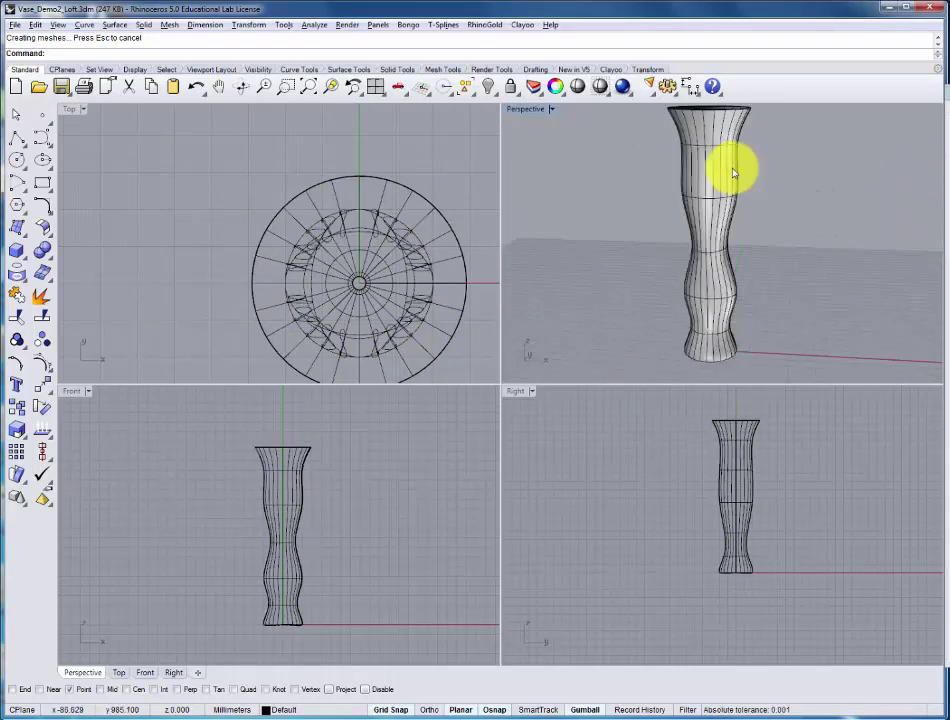
{"action": "key", "text": "ctrl+z"}
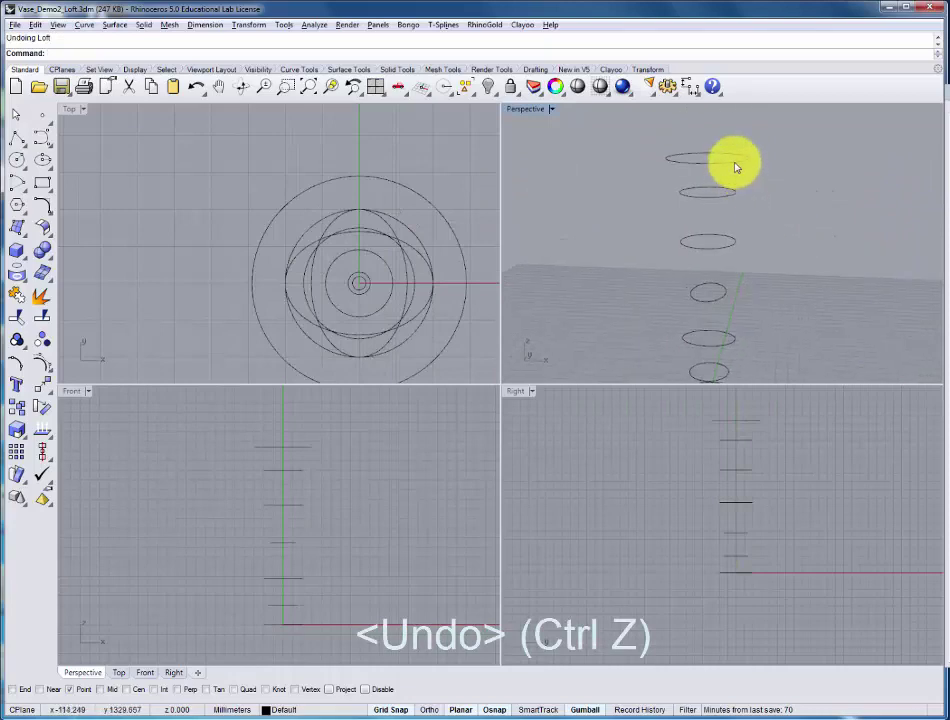
Step: Enlarge the topmost circle further, scaling it uniformly about its centre in the Top view
{"action": "left_click", "coordinate": [451, 228]}
{"action": "left_click_drag", "start_coordinate": [251, 284], "coordinate": [238, 289], "text": "shift"}
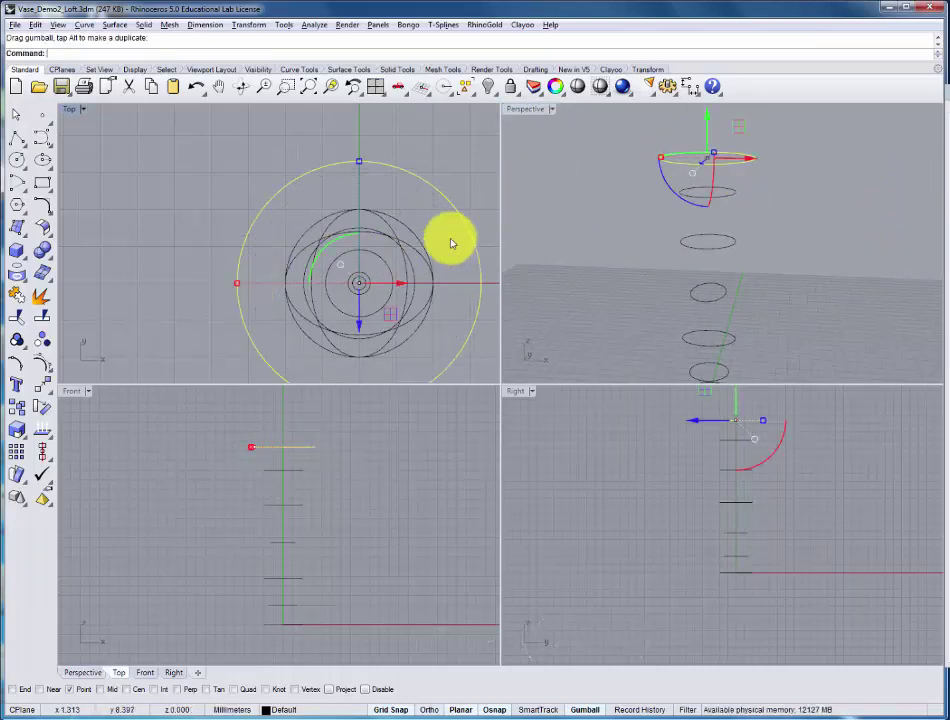
{"action": "left_click", "coordinate": [842, 195]}
{"action": "right_click_drag", "start_coordinate": [845, 197], "coordinate": [843, 220]}
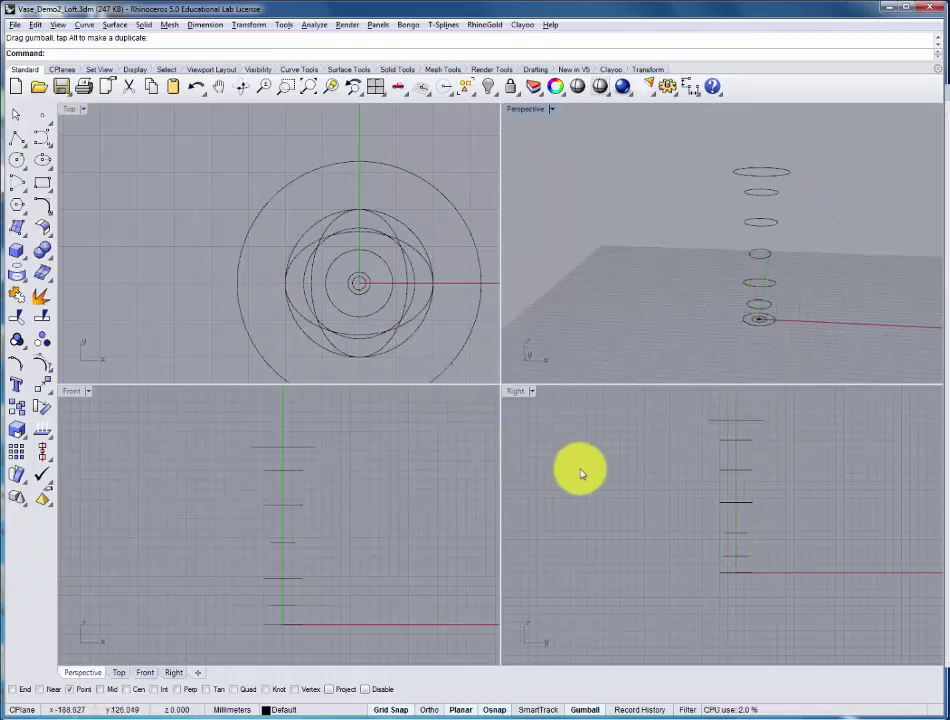
Step: Start a new Loft and pick the stacked profile curves in order from the topmost circle down to the lowest one above the base
{"action": "left_click", "coordinate": [114, 24]}
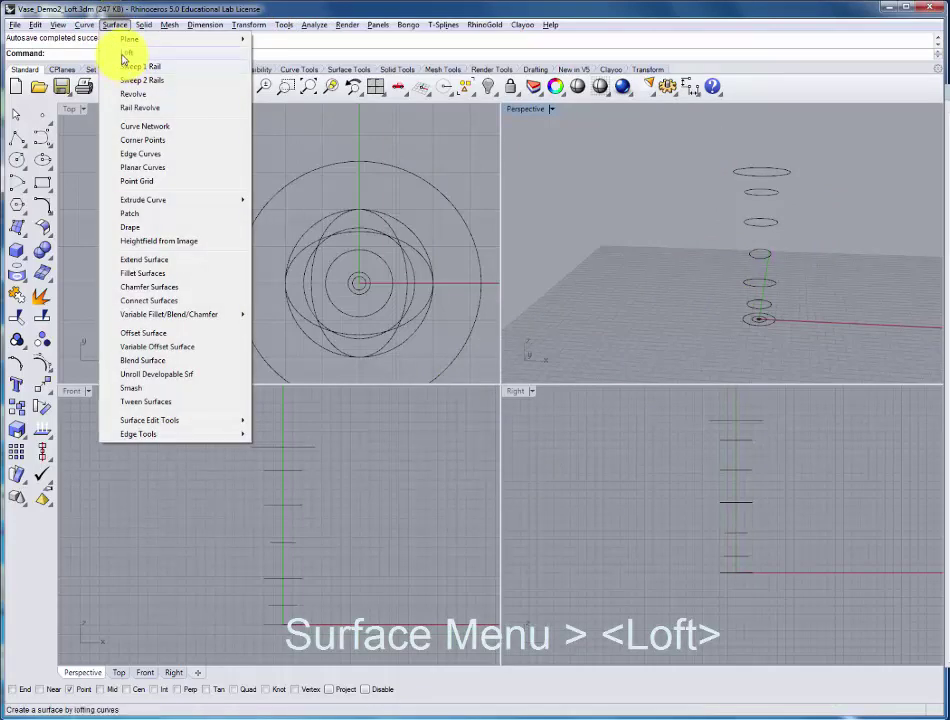
{"action": "left_click", "coordinate": [125, 53]}
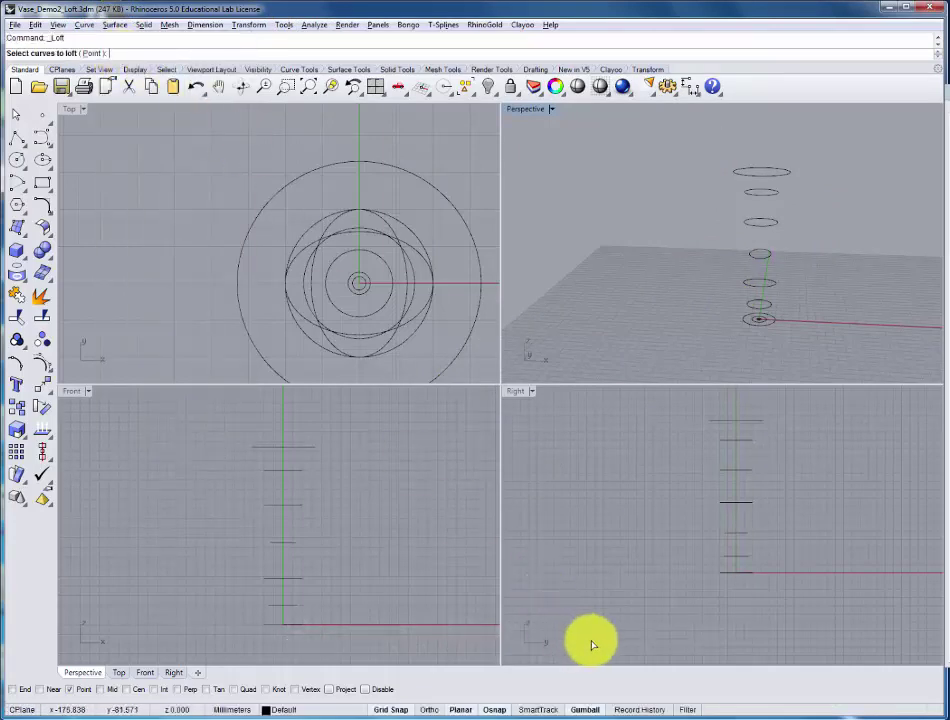
{"action": "left_click", "coordinate": [782, 179]}
{"action": "left_click", "coordinate": [772, 194]}
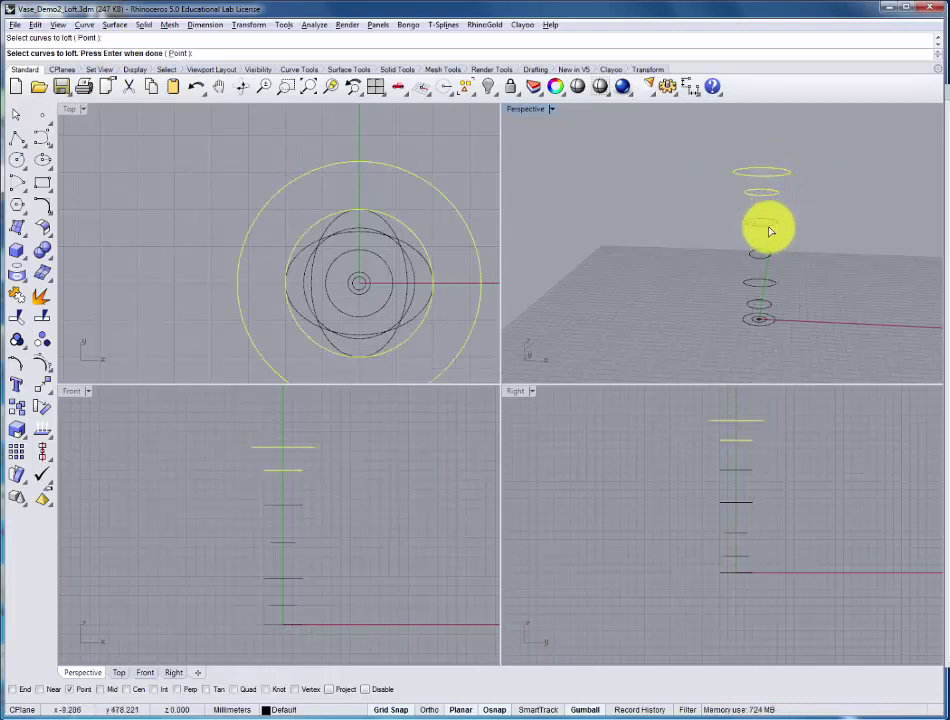
{"action": "left_click", "coordinate": [770, 226]}
{"action": "left_click", "coordinate": [770, 262]}
{"action": "left_click", "coordinate": [767, 286]}
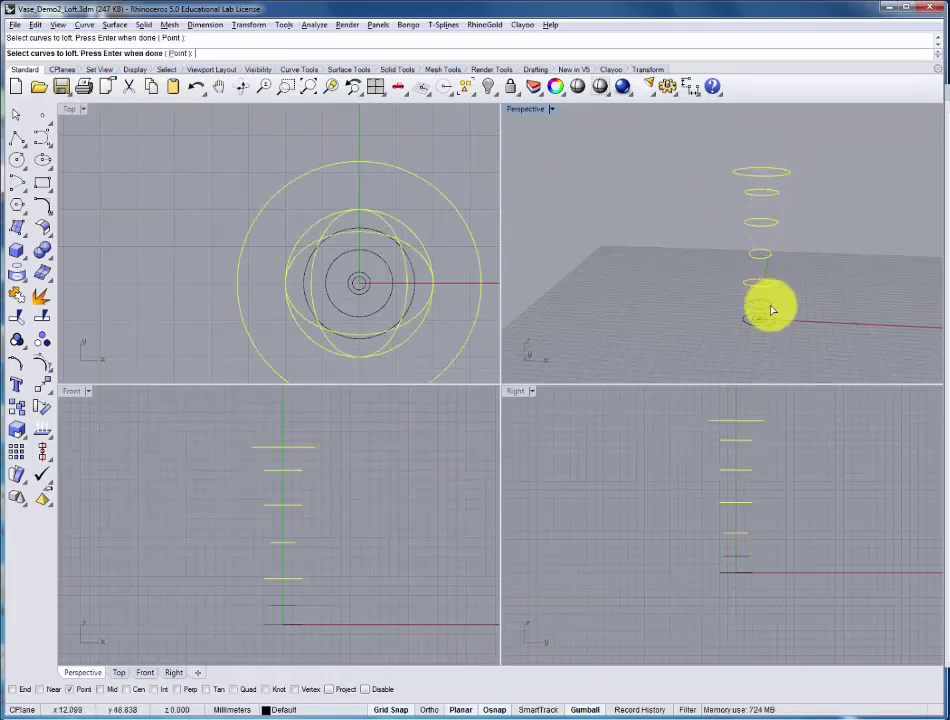
{"action": "left_click", "coordinate": [771, 308]}
Step: Add the concentric base circles to the loft from the outermost to the innermost and finish the curve selection
{"action": "scroll", "coordinate": [771, 331], "scroll_direction": "up", "scroll_amount": 5}
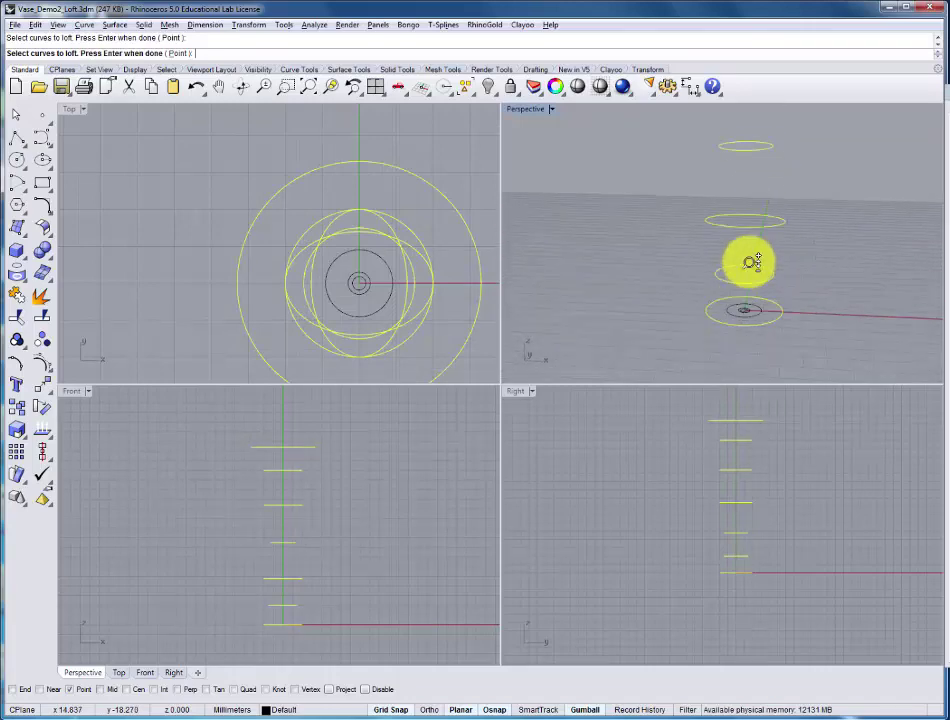
{"action": "left_click", "coordinate": [734, 296]}
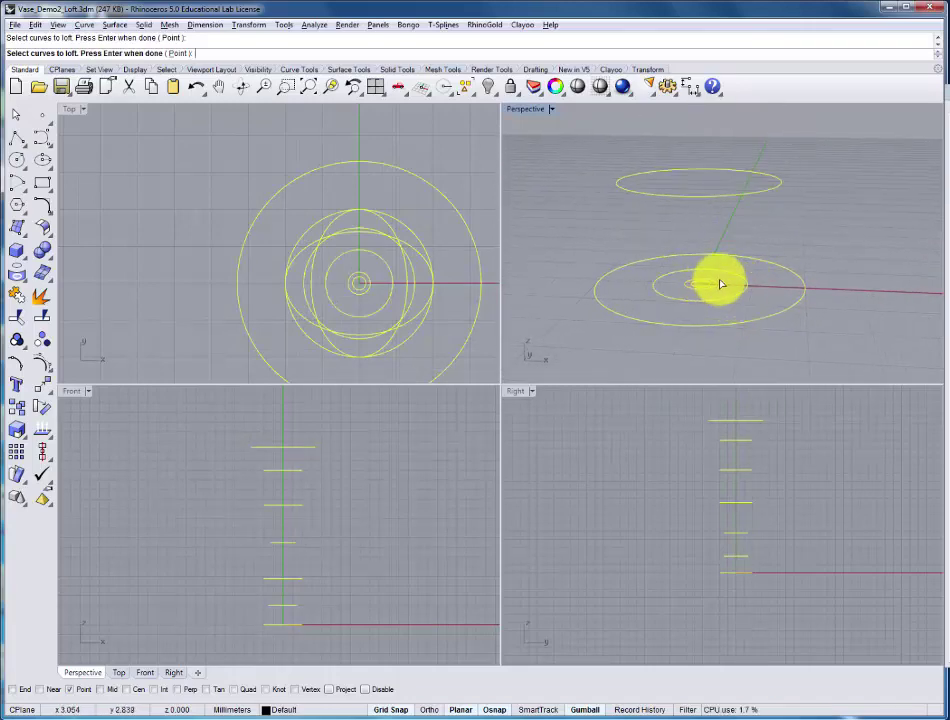
{"action": "left_click", "coordinate": [720, 283]}
{"action": "left_click", "coordinate": [712, 284]}
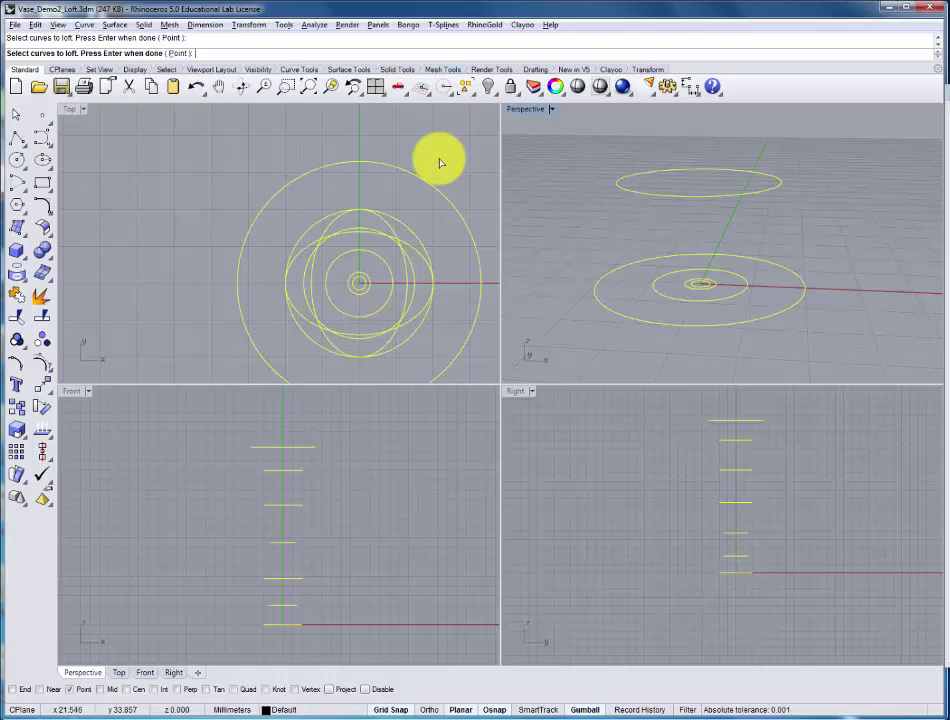
{"action": "key", "text": "Return"}
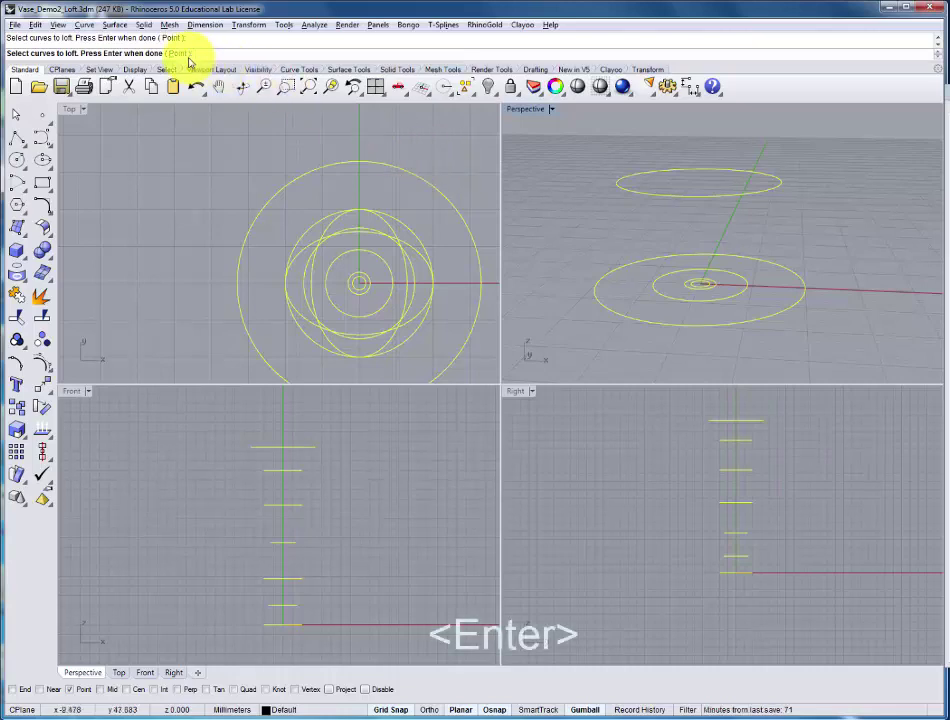
Step: Enable Record History, accept the seam alignment, and create the lofted vase with the Tight style and Do not simplify
{"action": "left_click", "coordinate": [905, 390]}
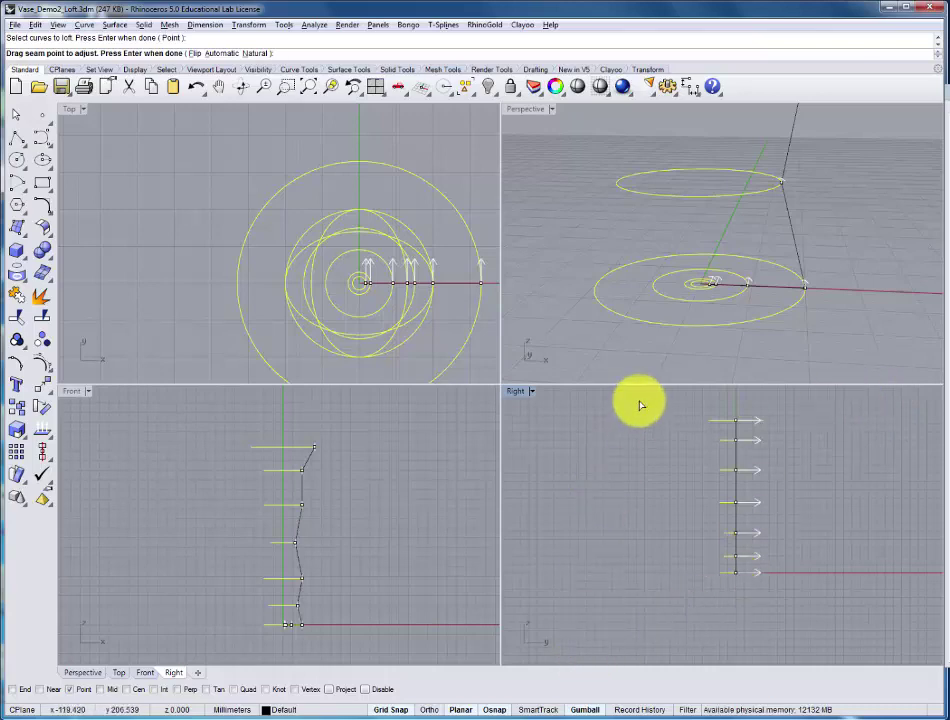
{"action": "left_click", "coordinate": [638, 710]}
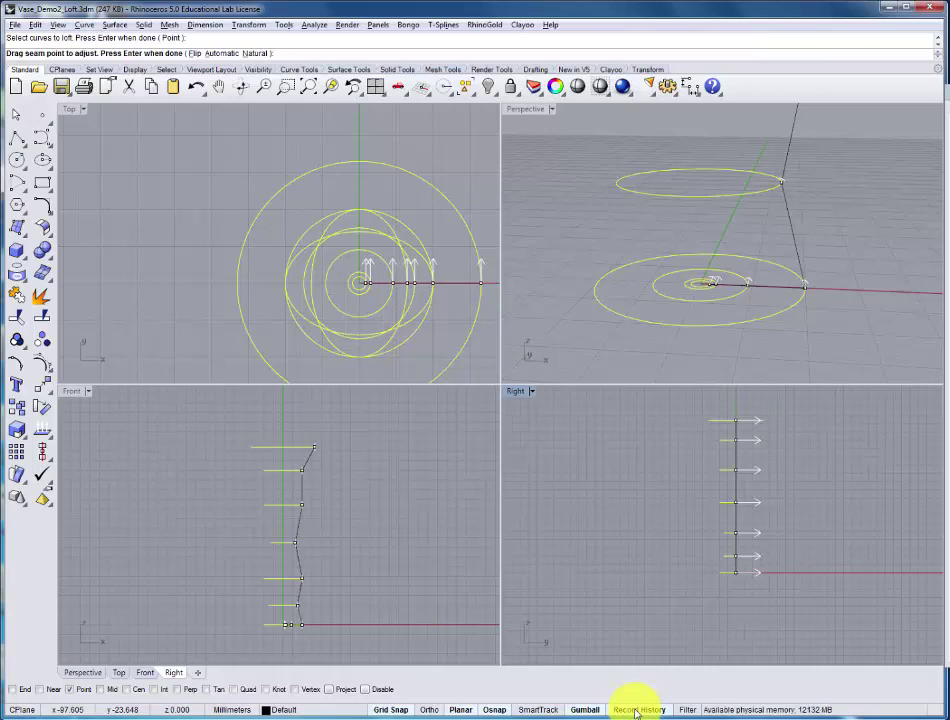
{"action": "key", "text": "Return"}
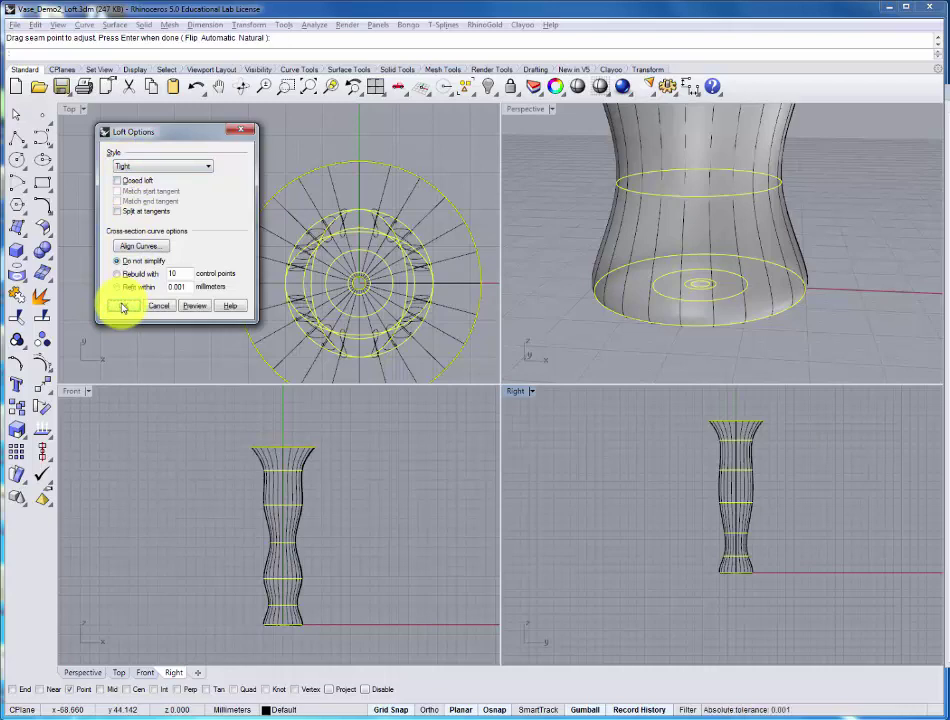
{"action": "left_click", "coordinate": [122, 307]}
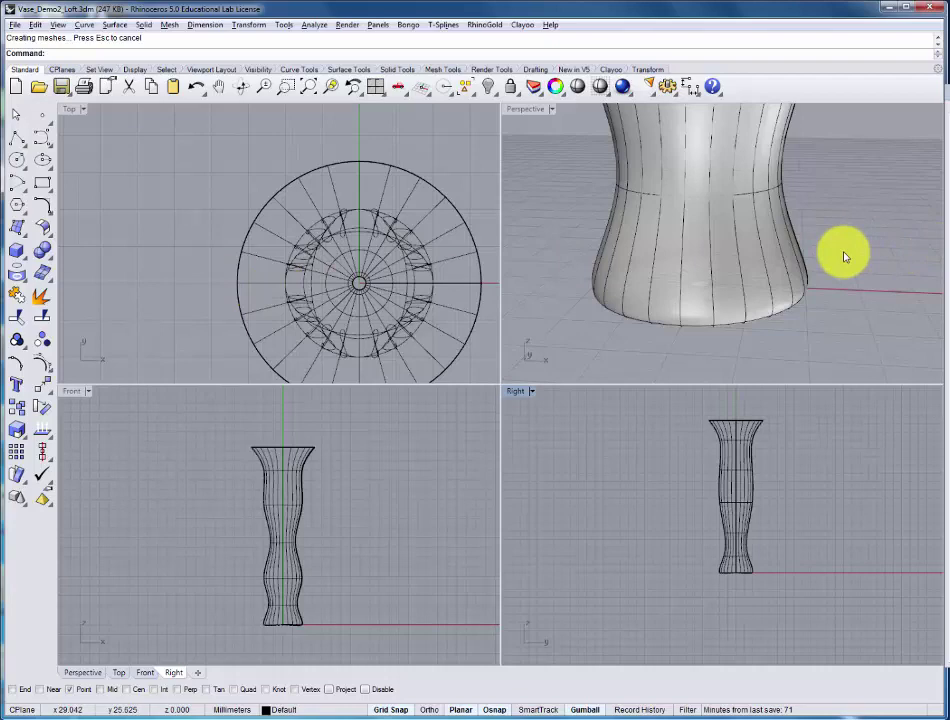
{"action": "right_click_drag", "start_coordinate": [845, 256], "coordinate": [814, 263], "text": "ctrl"}
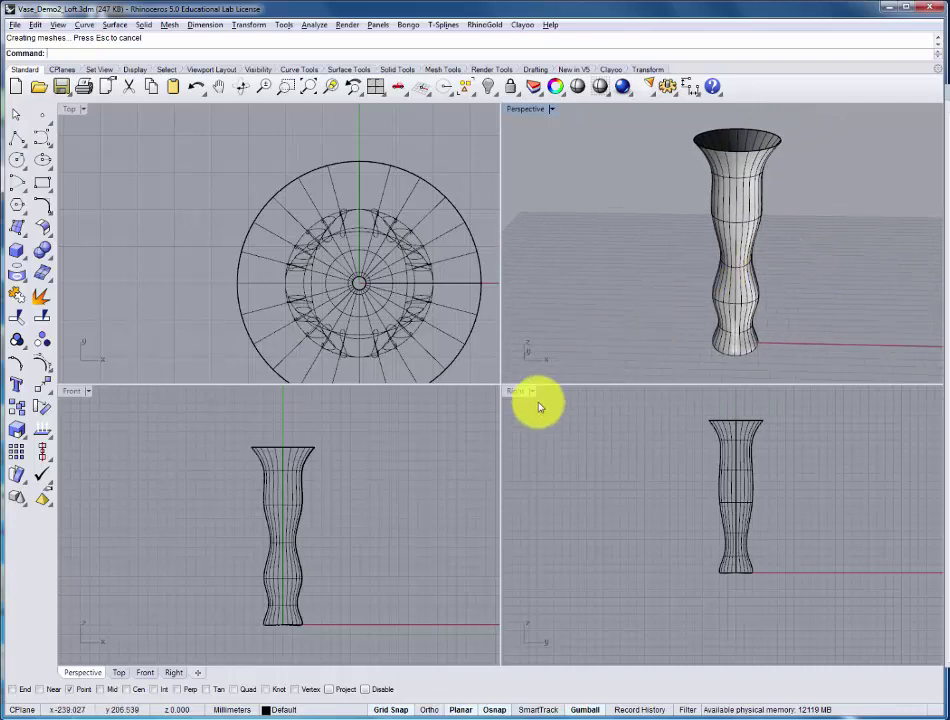
Step: Try moving the middle elliptical profile curve sideways along negative X in the Front view, and undo the move
{"action": "left_click_drag", "start_coordinate": [254, 538], "coordinate": [299, 545]}
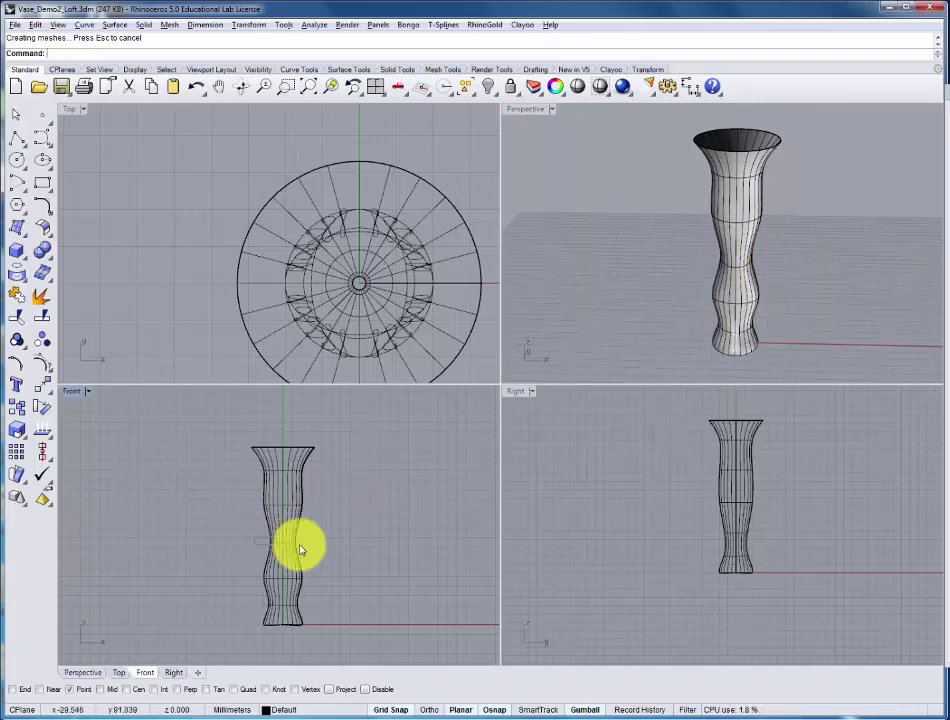
{"action": "left_click", "coordinate": [315, 545]}
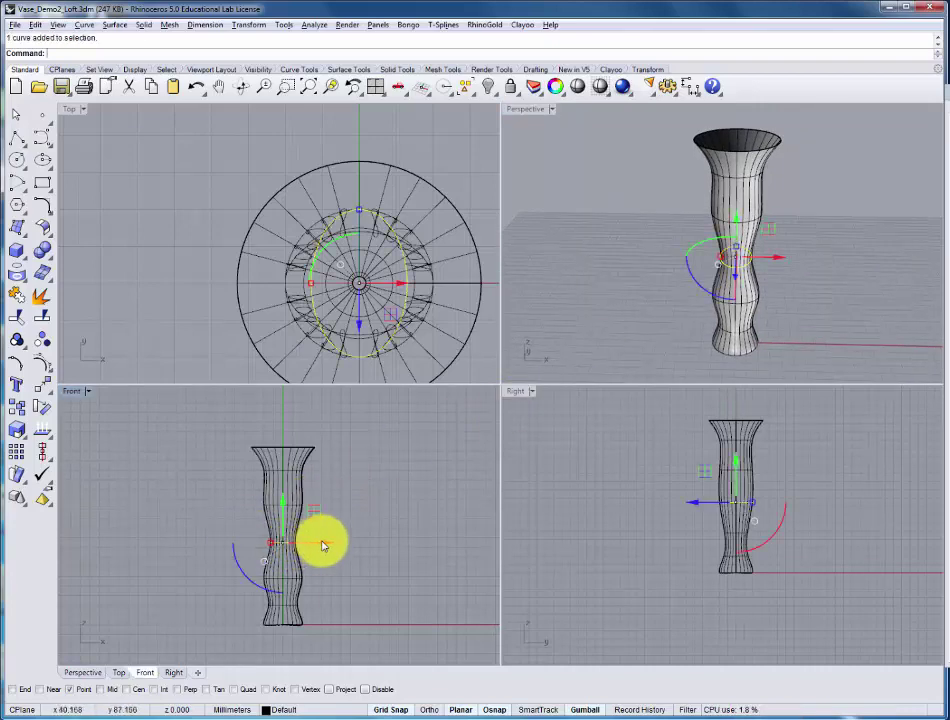
{"action": "left_click_drag", "start_coordinate": [322, 545], "coordinate": [297, 545]}
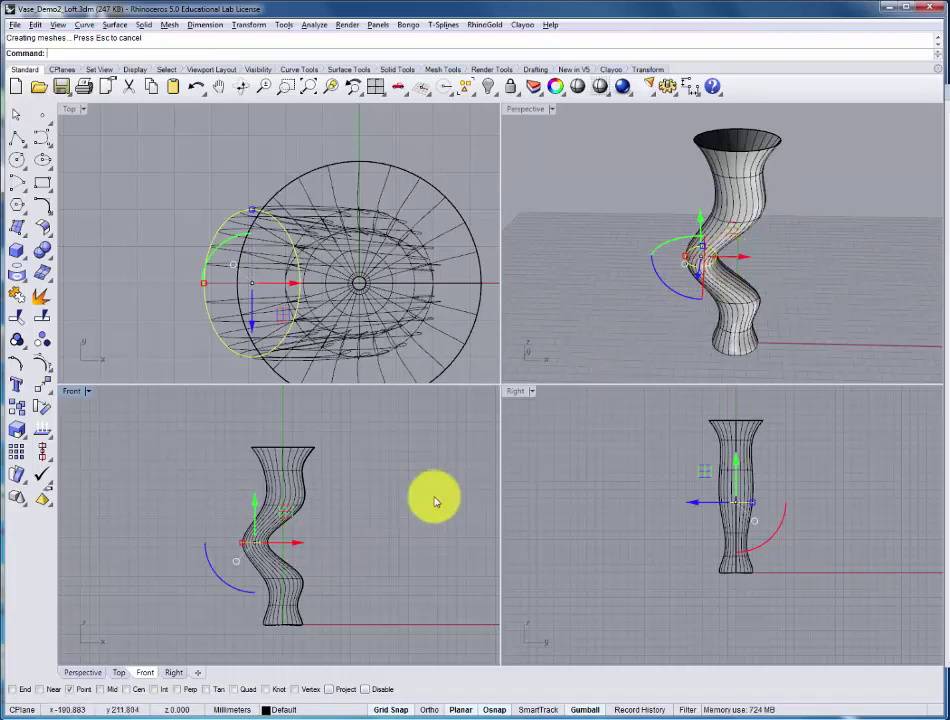
{"action": "key", "text": "ctrl+z"}
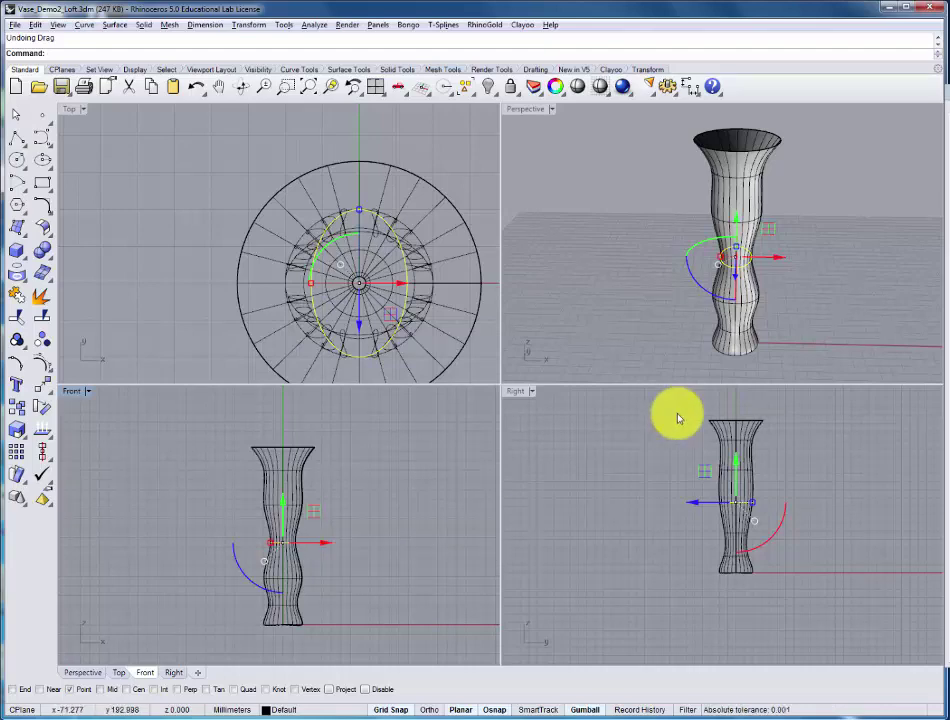
Step: Raise the middle elliptical profile curve slightly in the Front view and deselect it
{"action": "right_click_drag", "start_coordinate": [810, 258], "coordinate": [827, 237]}
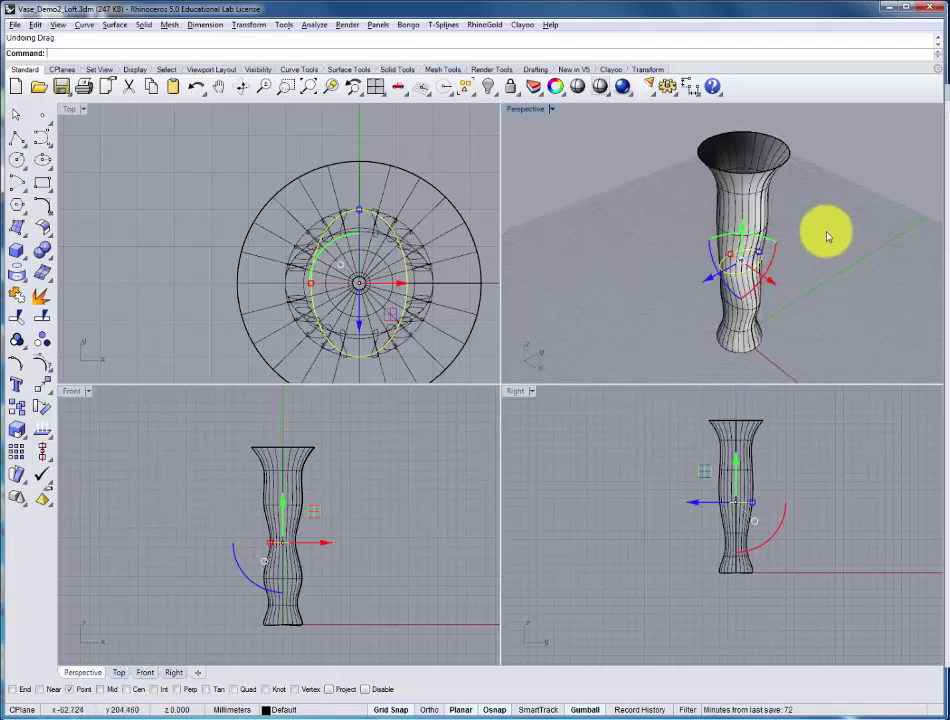
{"action": "right_click_drag", "start_coordinate": [359, 214], "coordinate": [330, 175]}
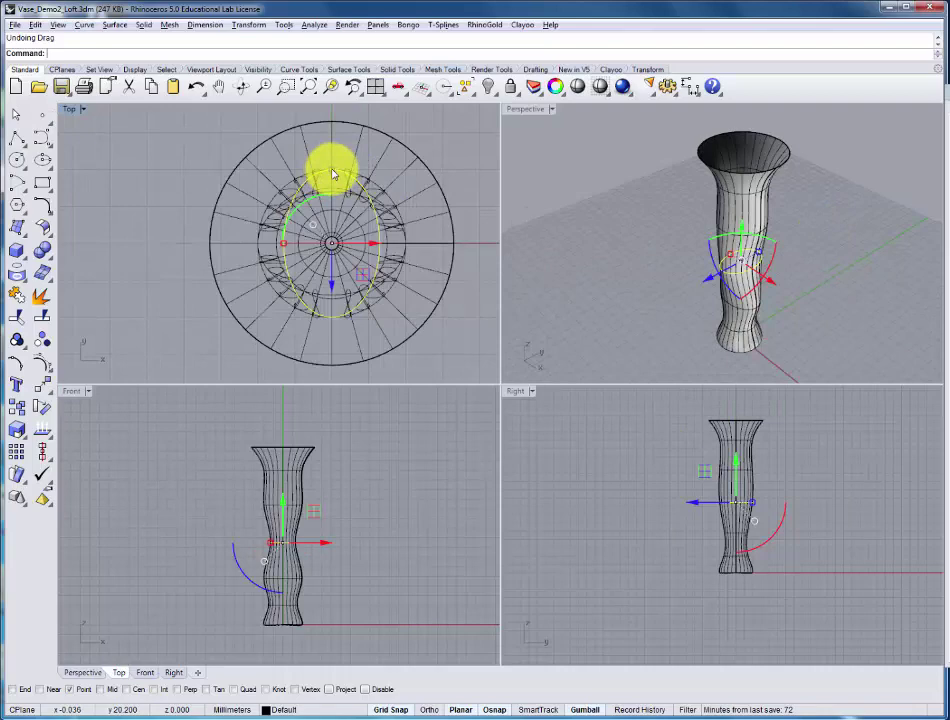
{"action": "left_click_drag", "start_coordinate": [333, 175], "coordinate": [333, 222]}
{"action": "left_click_drag", "start_coordinate": [320, 546], "coordinate": [293, 526]}
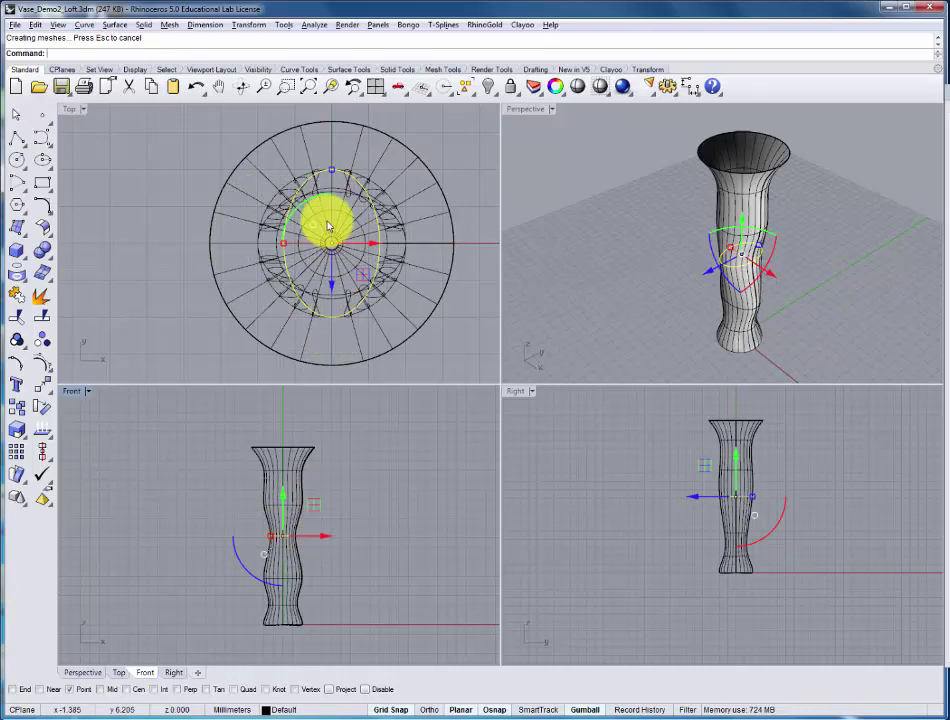
{"action": "key", "text": "Escape"}
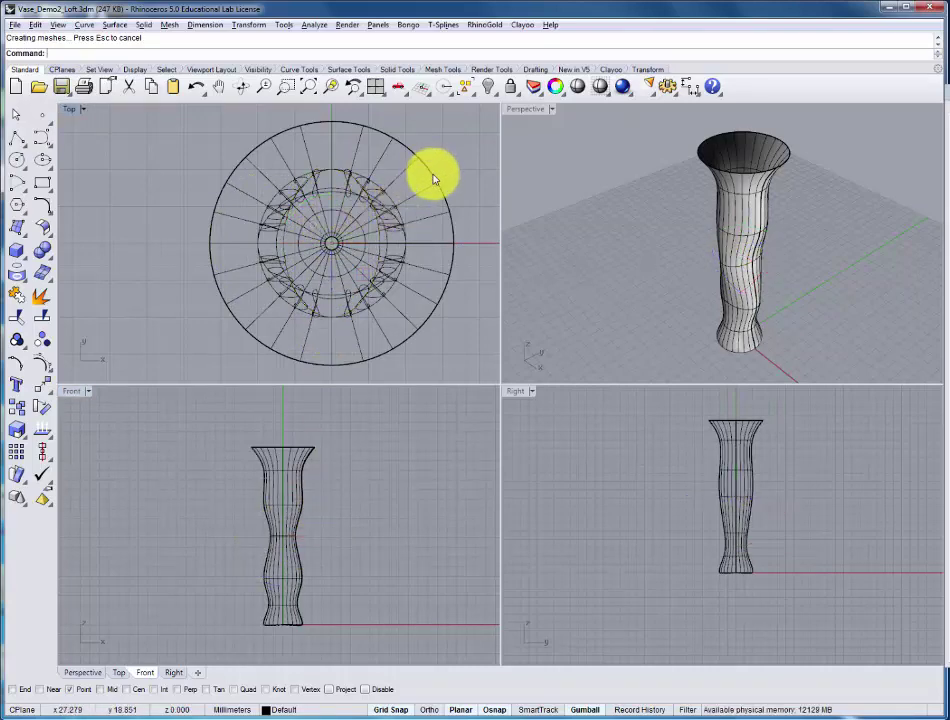
Step: Turn on the control points of the topmost rim circle
{"action": "left_click", "coordinate": [434, 177]}
{"action": "left_click", "coordinate": [480, 208]}
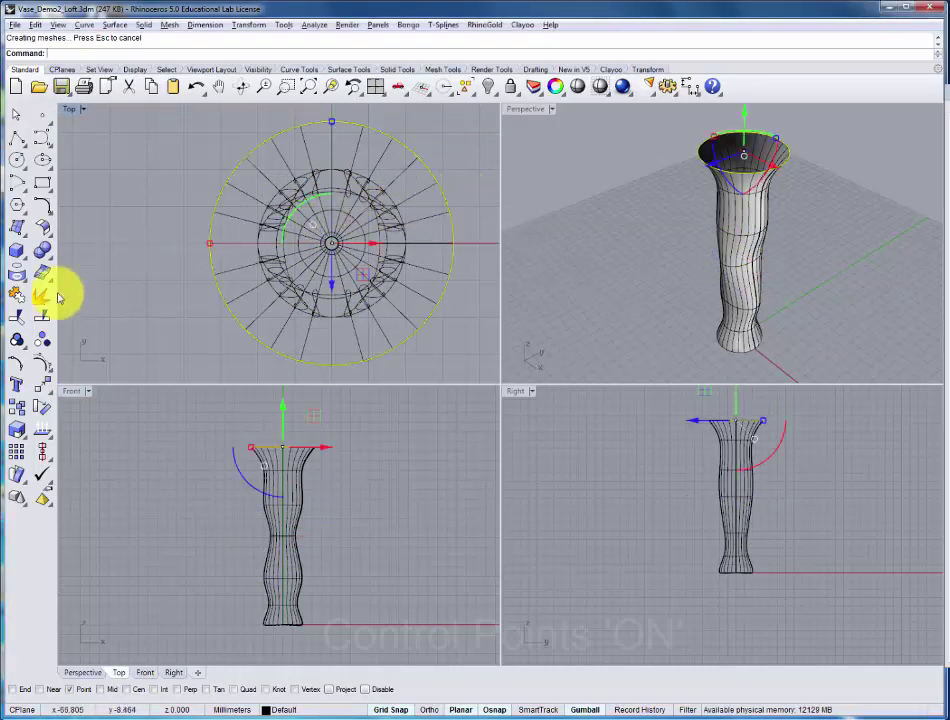
{"action": "left_click", "coordinate": [41, 367]}
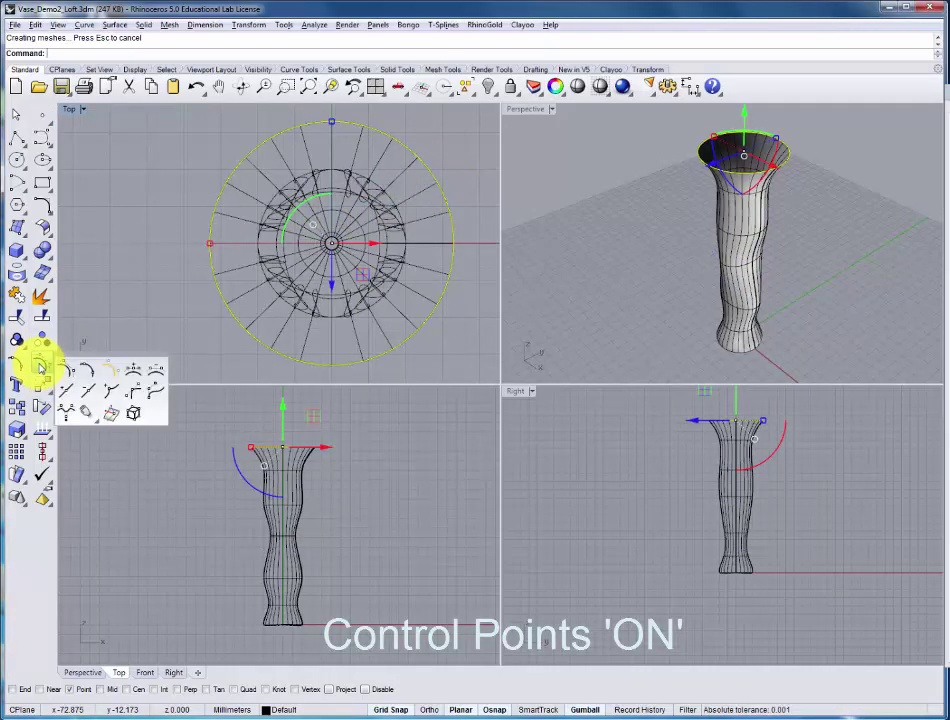
{"action": "left_click", "coordinate": [41, 367]}
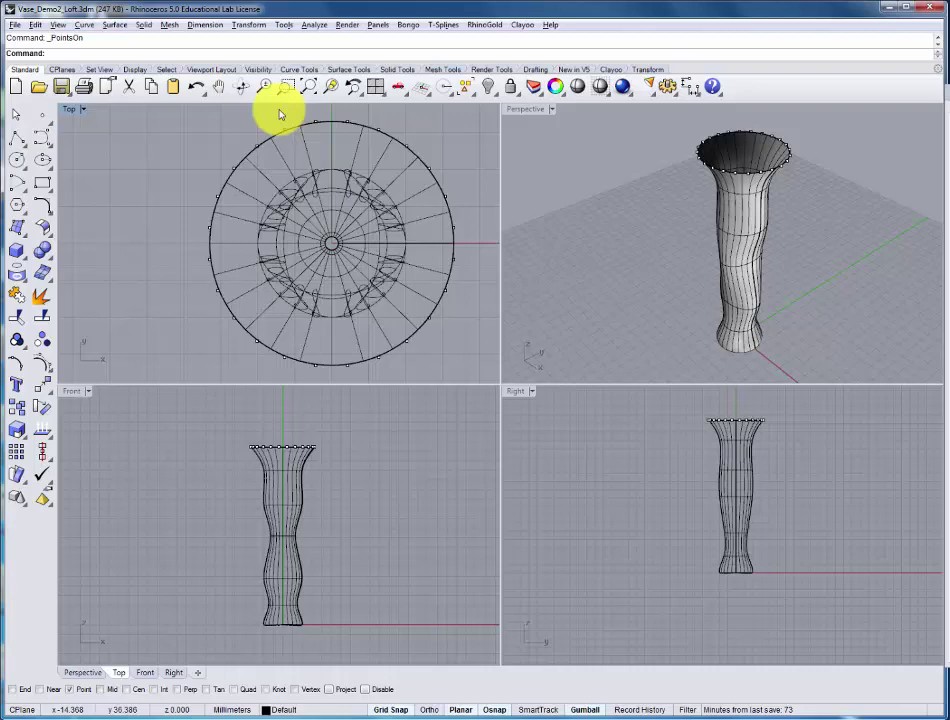
Step: Select alternating pairs of control points around the rim circle in the Top view and scale them uniformly inward to scallop the rim
{"action": "left_click_drag", "start_coordinate": [363, 140], "coordinate": [290, 102]}
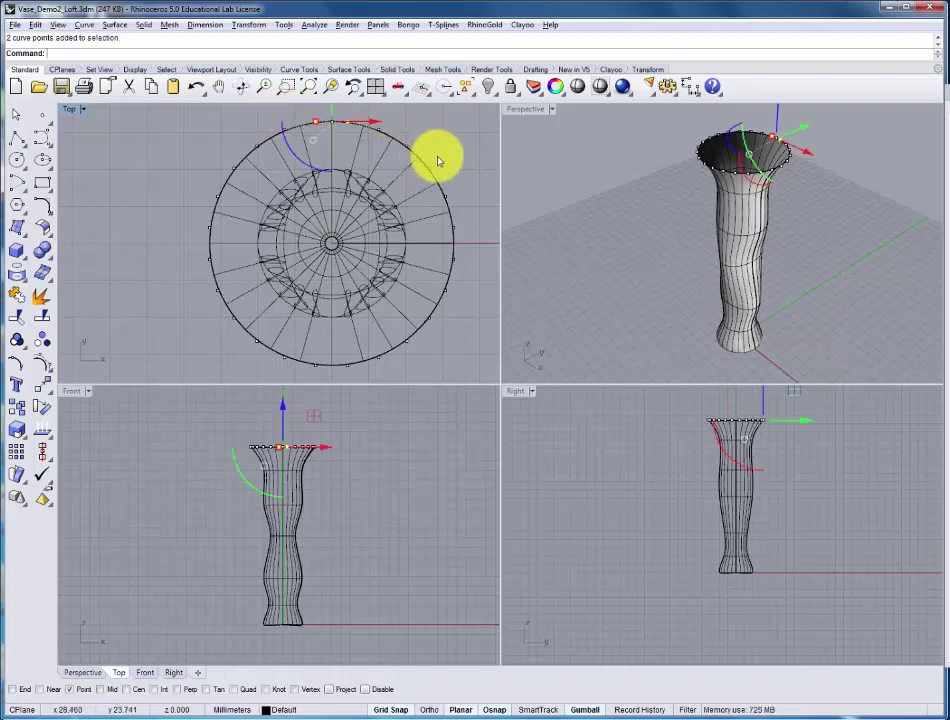
{"action": "left_click_drag", "start_coordinate": [416, 145], "coordinate": [457, 211]}
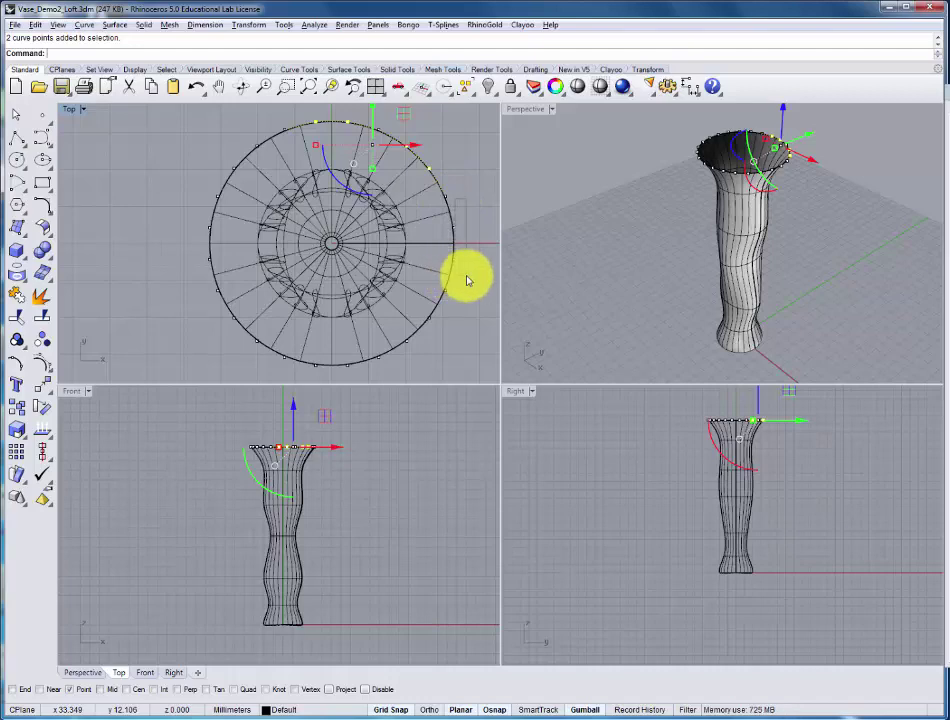
{"action": "left_click_drag", "start_coordinate": [467, 276], "coordinate": [467, 279], "text": "shift"}
{"action": "left_click", "coordinate": [454, 228], "text": "shift"}
{"action": "left_click", "coordinate": [454, 260], "text": "shift"}
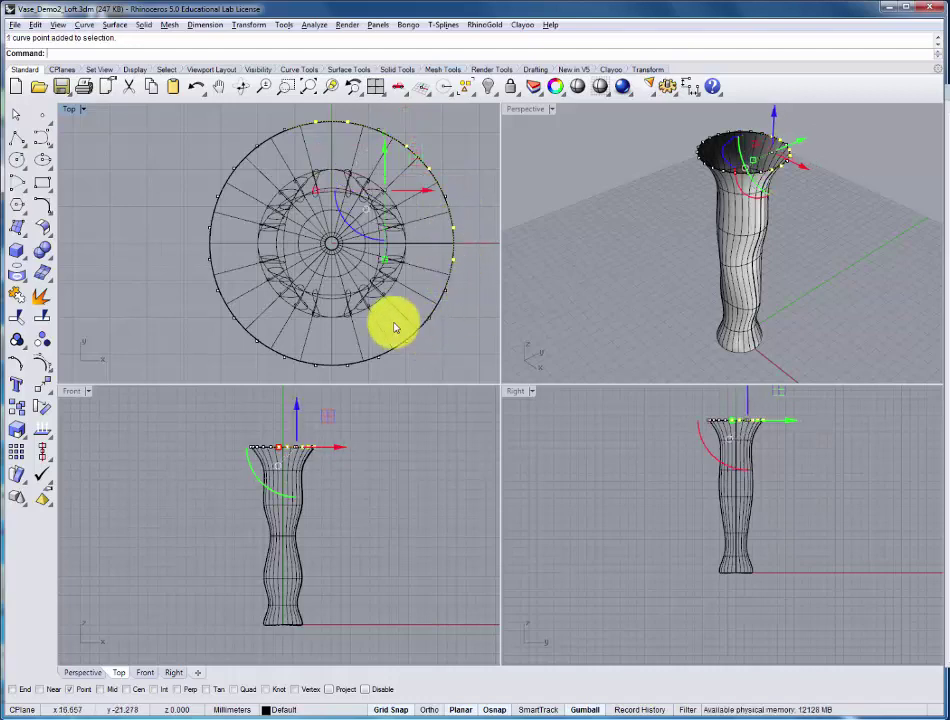
{"action": "left_click_drag", "start_coordinate": [394, 327], "coordinate": [449, 353], "text": "shift"}
{"action": "left_click_drag", "start_coordinate": [421, 311], "coordinate": [440, 325], "text": "shift"}
{"action": "left_click_drag", "start_coordinate": [305, 350], "coordinate": [392, 396], "text": "shift"}
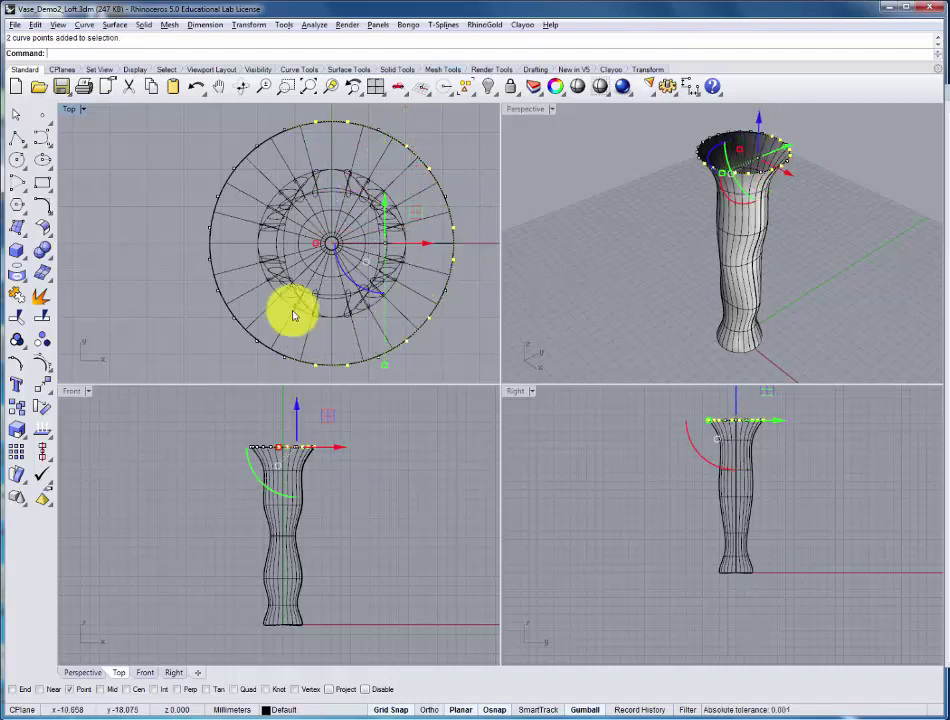
{"action": "left_click_drag", "start_coordinate": [209, 312], "coordinate": [276, 352], "text": "shift"}
{"action": "left_click_drag", "start_coordinate": [194, 219], "coordinate": [216, 269], "text": "shift"}
{"action": "left_click_drag", "start_coordinate": [199, 138], "coordinate": [265, 177], "text": "shift"}
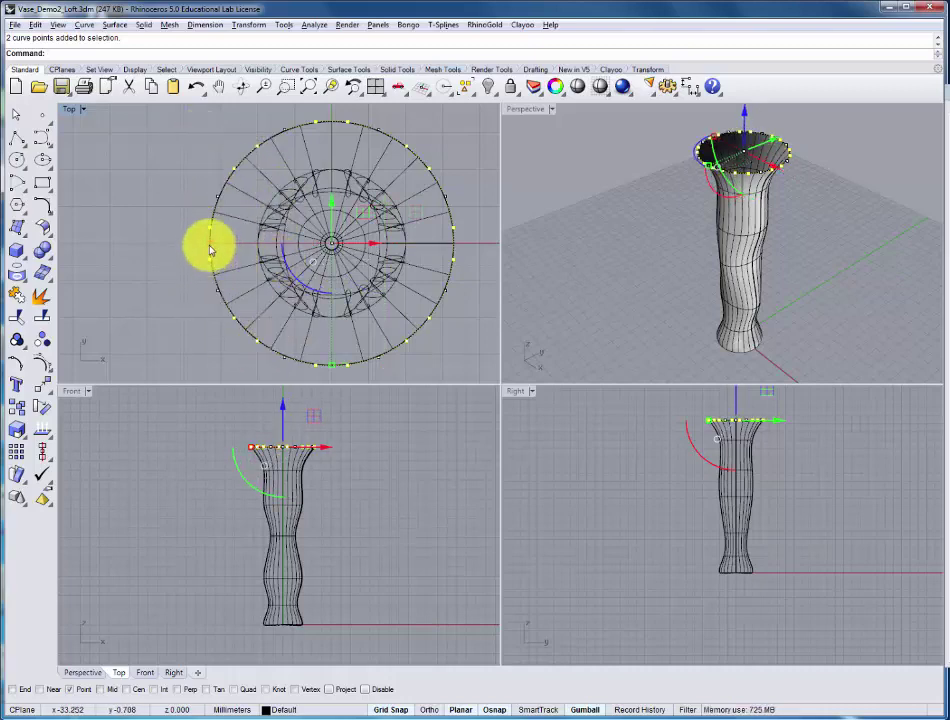
{"action": "mouse_move", "coordinate": [213, 248]}
{"action": "left_mouse_down"}
{"action": "mouse_move", "coordinate": [235, 248]}
{"action": "mouse_move", "coordinate": [229, 243]}
{"action": "left_mouse_up"}
{"action": "key", "text": "ctrl+z"}
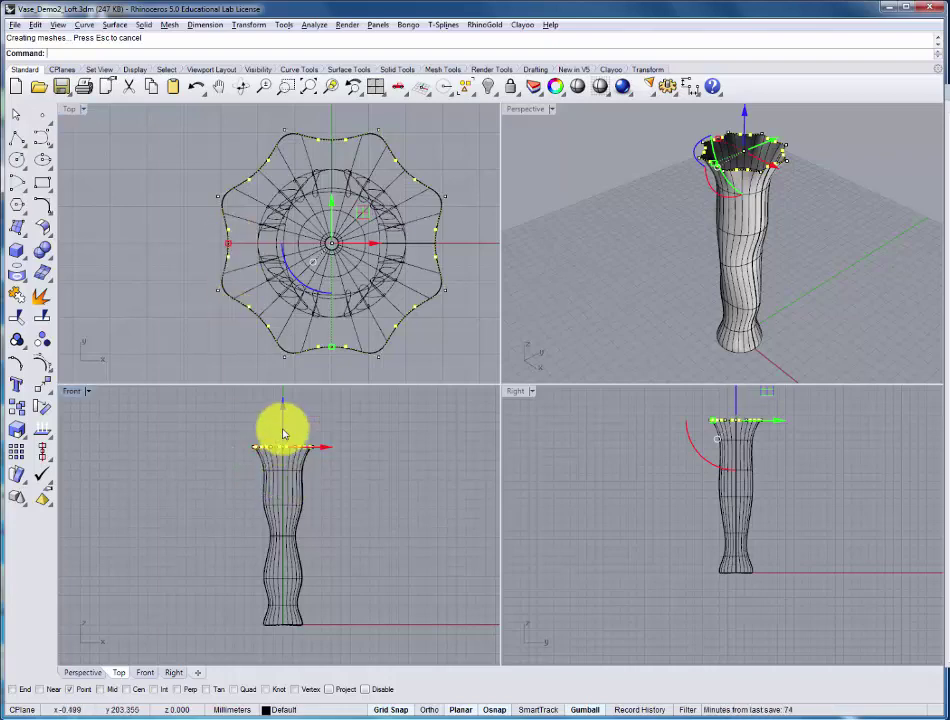
Step: Lower the inner rim control points slightly in the Front view and scale the outer rim points outward in the Top view
{"action": "left_click_drag", "start_coordinate": [284, 435], "coordinate": [333, 450]}
{"action": "left_click_drag", "start_coordinate": [219, 242], "coordinate": [202, 242], "text": "shift"}
{"action": "left_click_drag", "start_coordinate": [225, 465], "coordinate": [335, 482]}
{"action": "left_click_drag", "start_coordinate": [283, 428], "coordinate": [283, 434]}
Step: Select the middle elliptical profile curve rather than the vase surface and turn on its control points
{"action": "left_click", "coordinate": [739, 268]}
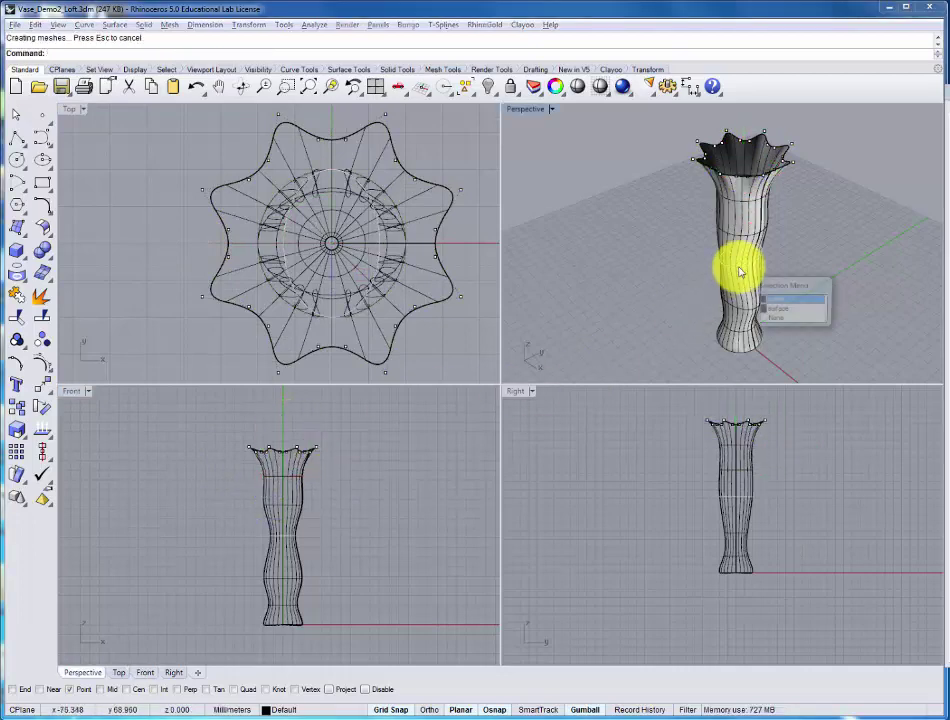
{"action": "left_click", "coordinate": [775, 298]}
{"action": "left_click", "coordinate": [40, 341]}
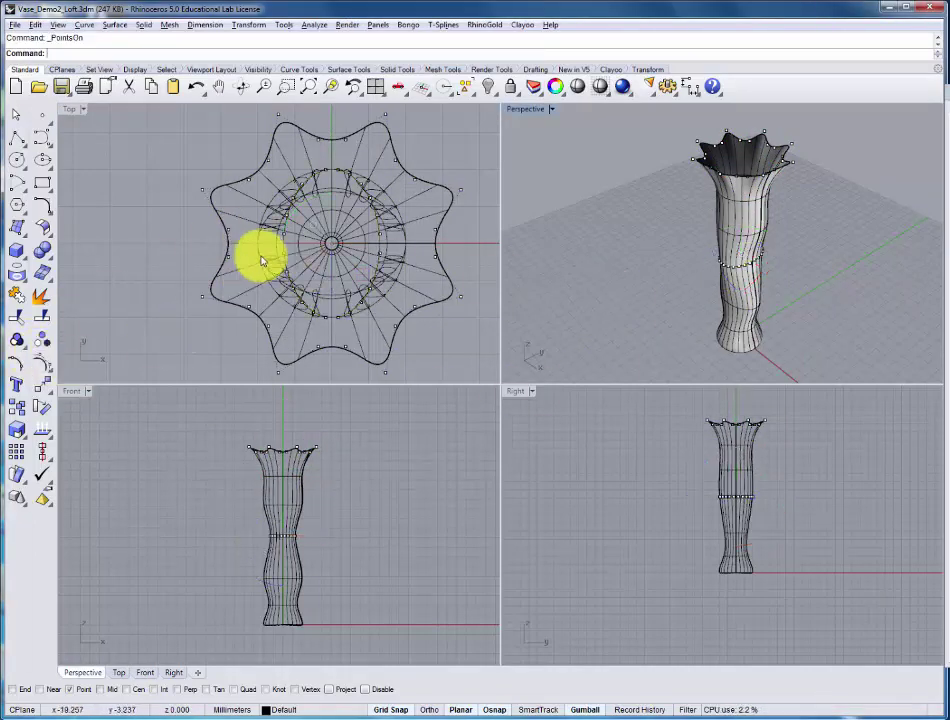
Step: Select the two opposite pairs of control points at the middle curve's X ends in the Top view and scale them inward along X
{"action": "left_click_drag", "start_coordinate": [258, 221], "coordinate": [314, 263]}
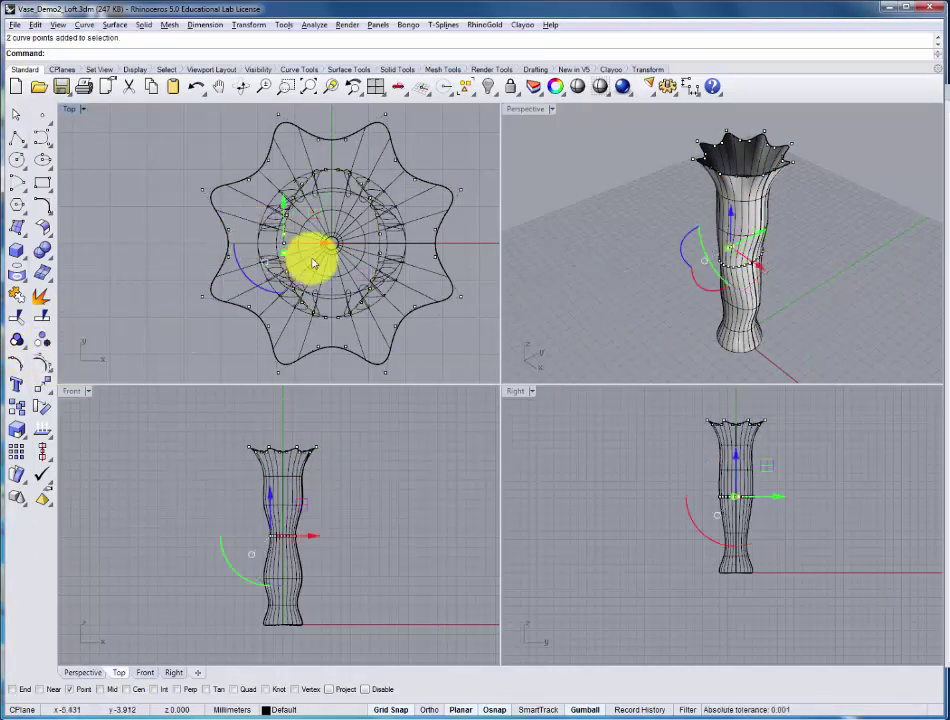
{"action": "left_click", "coordinate": [368, 232]}
{"action": "left_click", "coordinate": [376, 234], "text": "ctrl"}
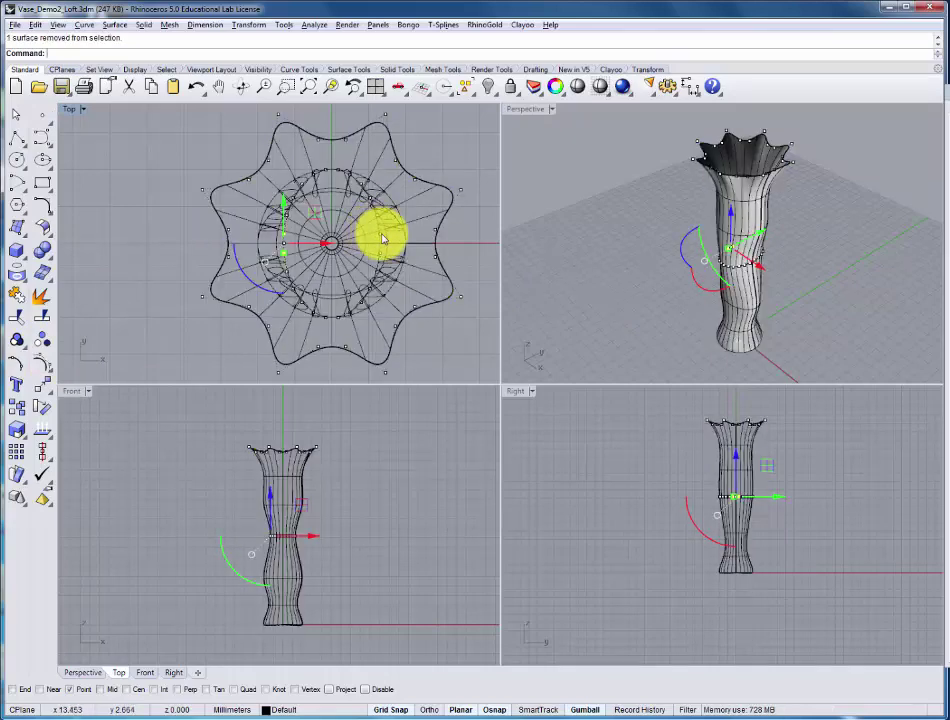
{"action": "scroll", "coordinate": [381, 233], "scroll_direction": "up", "scroll_amount": 4}
{"action": "left_click_drag", "start_coordinate": [368, 222], "coordinate": [386, 275], "text": "shift"}
{"action": "left_click_drag", "start_coordinate": [234, 249], "coordinate": [258, 251]}
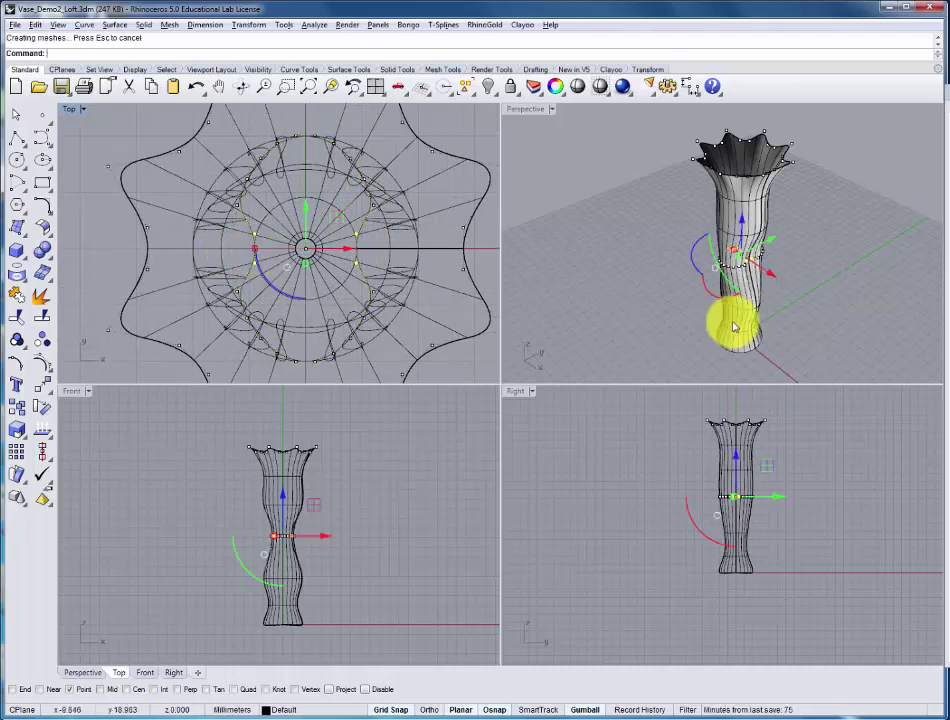
Step: Turn off the current control points, select the lower profile curve just above the vase's base, and turn on its control points
{"action": "left_click", "coordinate": [797, 326]}
{"action": "right_click_drag", "start_coordinate": [797, 326], "coordinate": [606, 318]}
{"action": "left_click", "coordinate": [720, 352]}
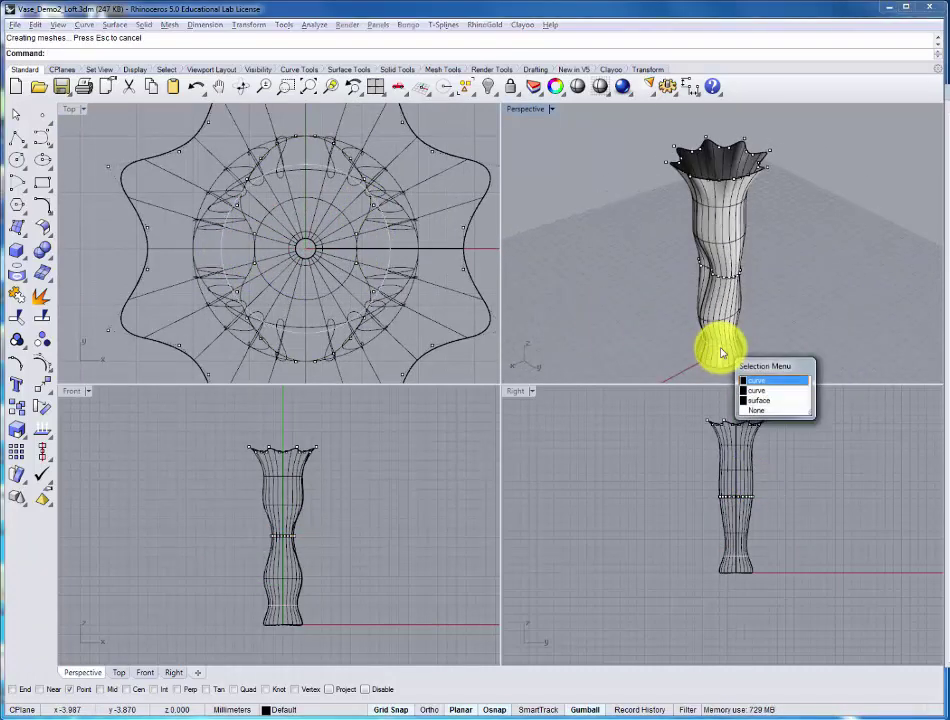
{"action": "left_click", "coordinate": [720, 350]}
{"action": "key", "text": "Escape"}
{"action": "key", "text": "Escape"}
{"action": "left_click", "coordinate": [716, 350]}
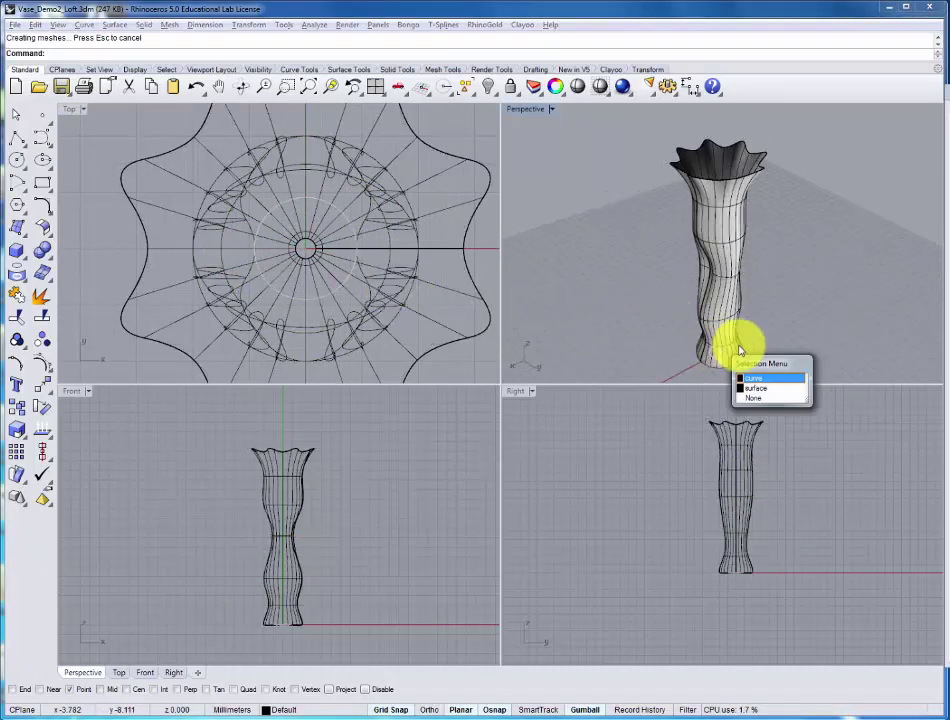
{"action": "left_click", "coordinate": [780, 378]}
{"action": "key", "text": "F10"}
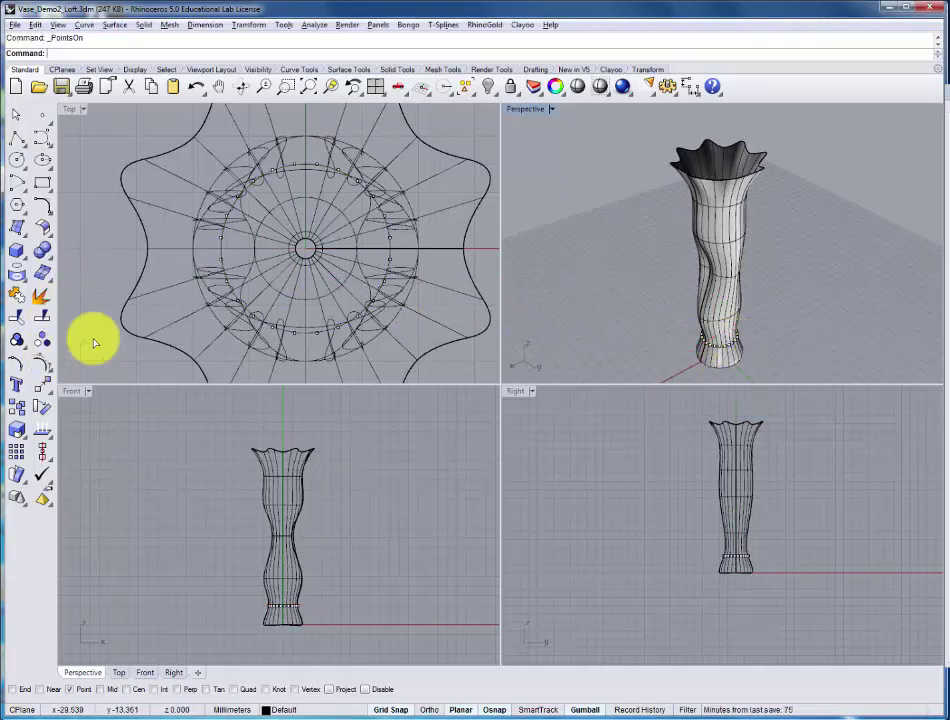
Step: Select the control point groups at the lower curve's four sides in the Top view and scale them uniformly inward
{"action": "left_click_drag", "start_coordinate": [191, 201], "coordinate": [229, 297]}
{"action": "left_click_drag", "start_coordinate": [232, 150], "coordinate": [413, 328]}
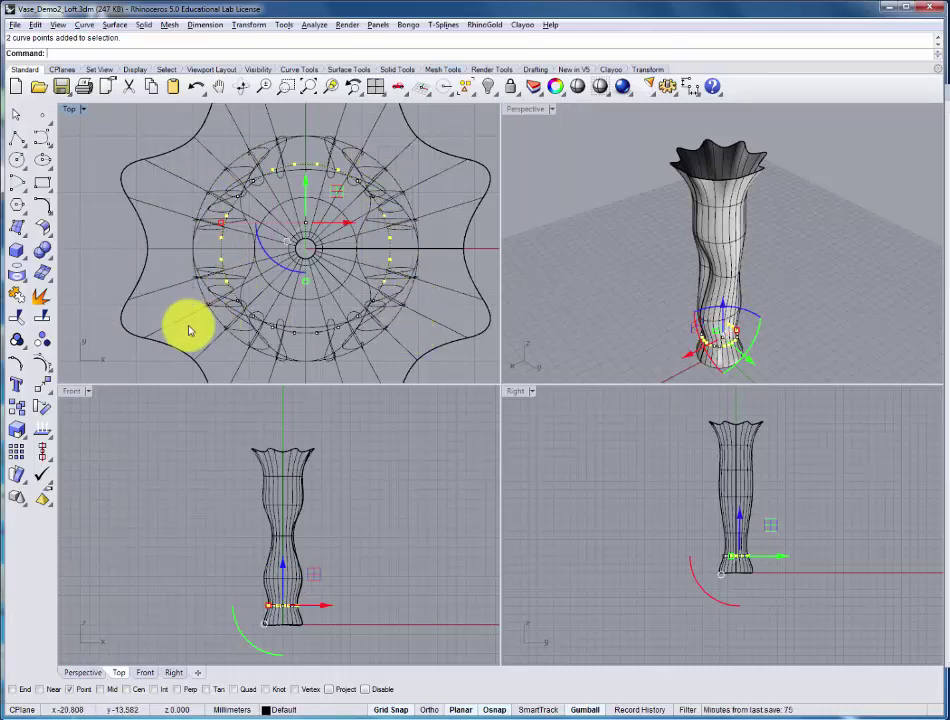
{"action": "left_click_drag", "start_coordinate": [195, 321], "coordinate": [385, 352], "text": "shift"}
{"action": "left_click_drag", "start_coordinate": [221, 248], "coordinate": [244, 252], "text": "shift"}
Step: Select the elliptical profile curve just above the lower neck and scale it inward in the Top view
{"action": "left_click", "coordinate": [792, 318]}
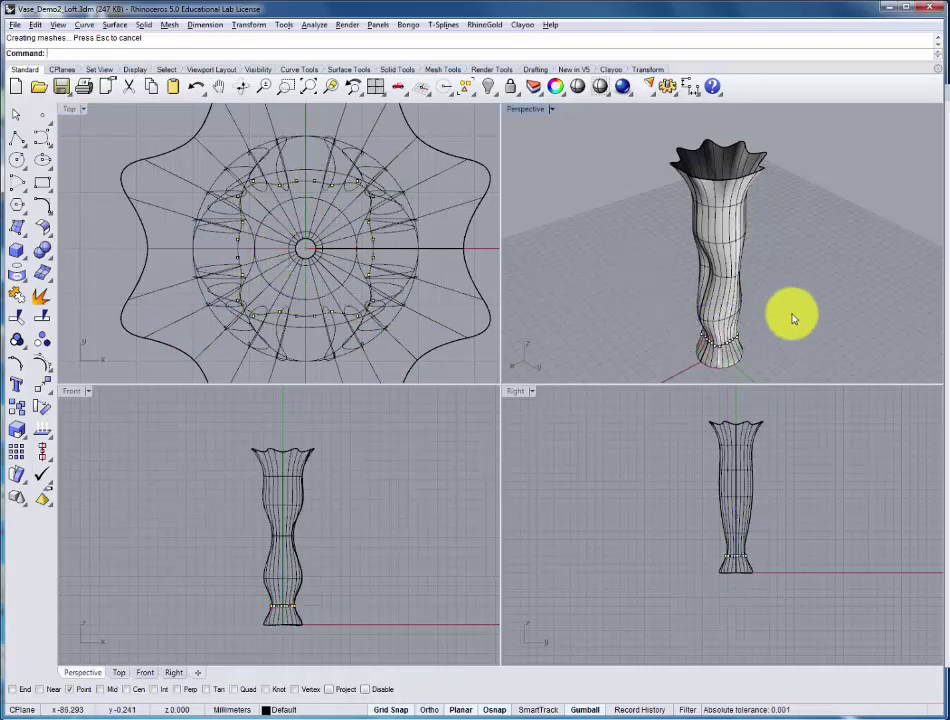
{"action": "right_click_drag", "start_coordinate": [792, 318], "coordinate": [707, 318]}
{"action": "left_click", "coordinate": [707, 318]}
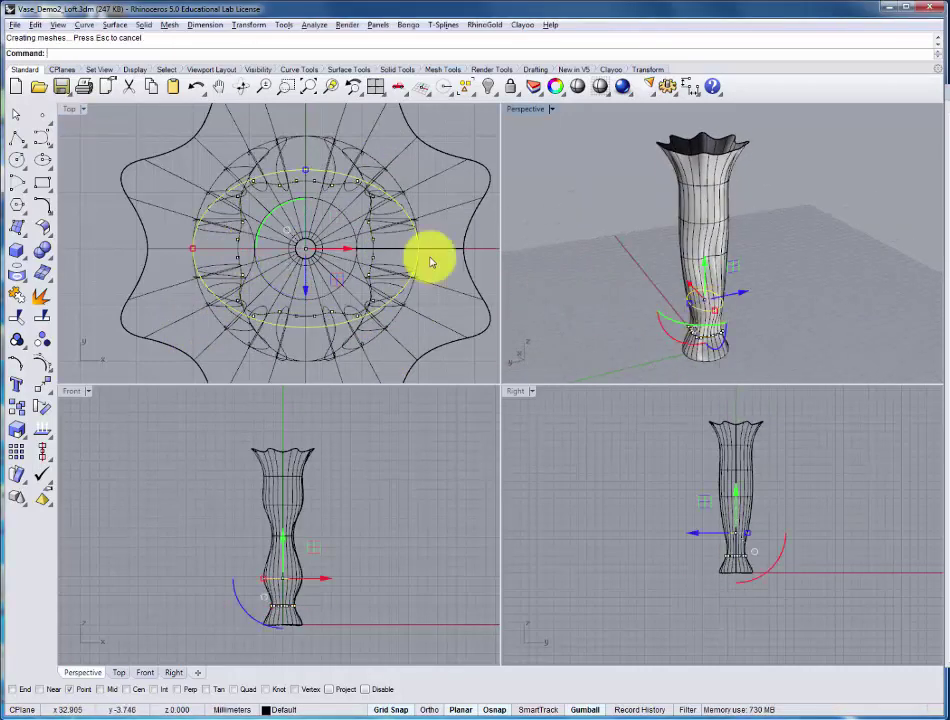
{"action": "left_click_drag", "start_coordinate": [307, 163], "coordinate": [306, 198]}
Step: Select the middle profile curve instead of the vase surface, lower it slightly in the Front view, and scale it inward
{"action": "left_click", "coordinate": [718, 262]}
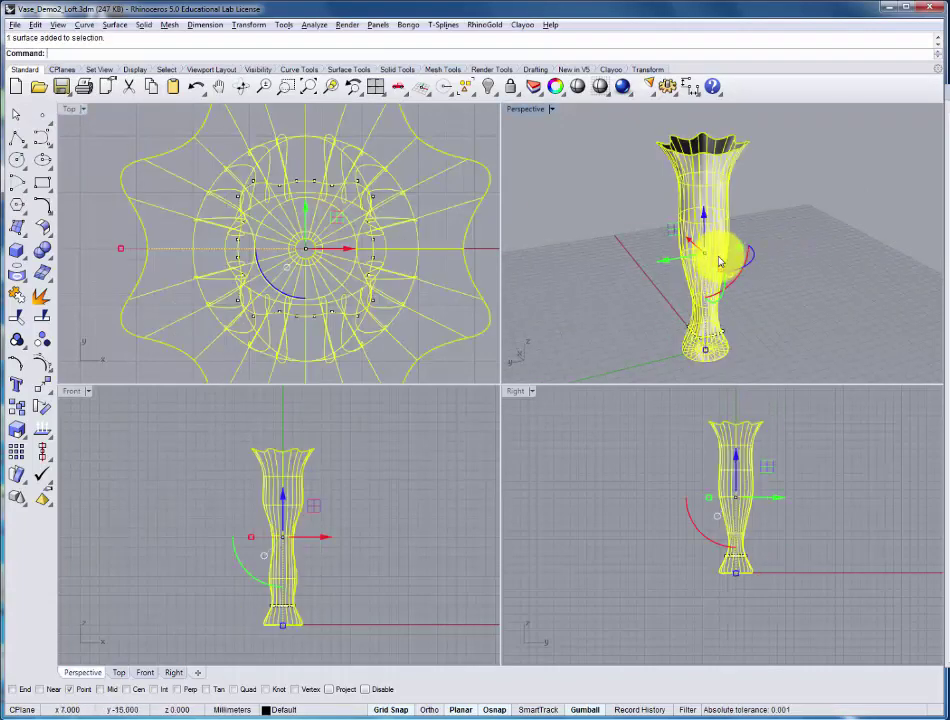
{"action": "left_click", "coordinate": [721, 250]}
{"action": "left_click", "coordinate": [683, 261]}
{"action": "left_click", "coordinate": [693, 263]}
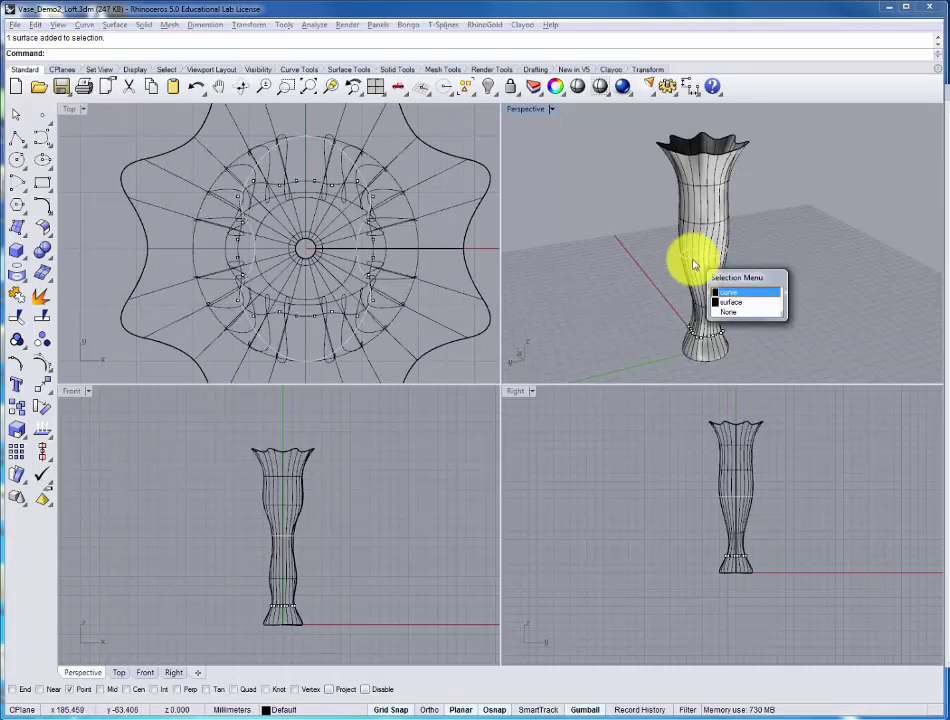
{"action": "left_click", "coordinate": [738, 292]}
{"action": "left_click_drag", "start_coordinate": [283, 500], "coordinate": [283, 508]}
{"action": "left_click_drag", "start_coordinate": [233, 250], "coordinate": [250, 252]}
Step: Lower the two profile curves between the middle and the rim in the Front view and widen the uppermost one
{"action": "left_click", "coordinate": [250, 500]}
{"action": "left_click", "coordinate": [300, 507]}
{"action": "left_click_drag", "start_coordinate": [284, 480], "coordinate": [262, 488]}
{"action": "left_click", "coordinate": [251, 470]}
{"action": "left_click", "coordinate": [298, 478]}
Step: Select the scalloped rim curve, move it down in the Front view, and clear the selection and control points
{"action": "left_click", "coordinate": [282, 455]}
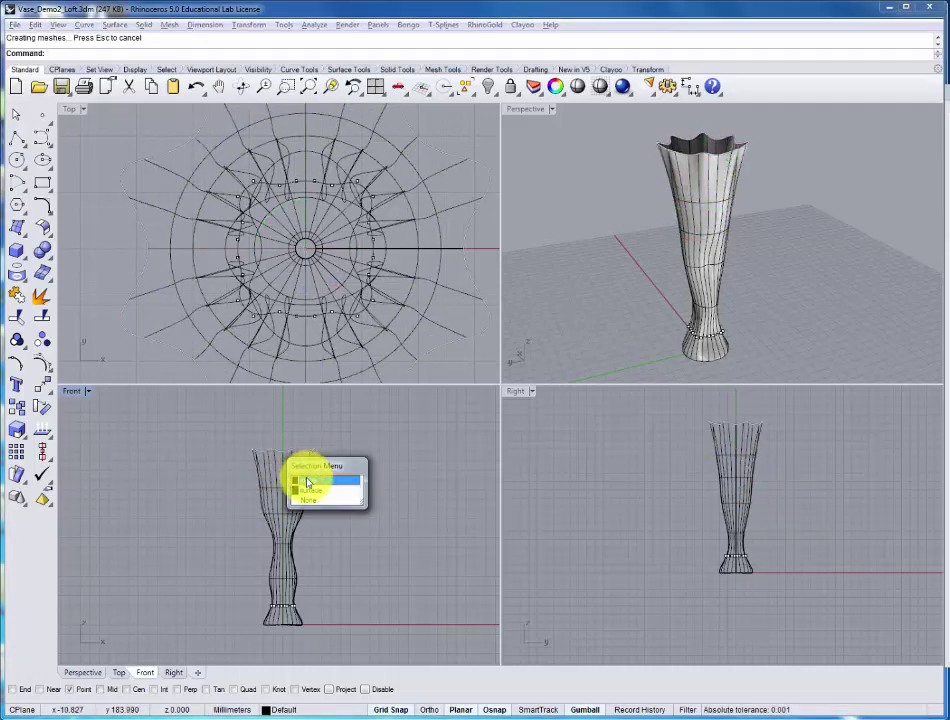
{"action": "left_click", "coordinate": [305, 486]}
{"action": "left_click_drag", "start_coordinate": [282, 437], "coordinate": [281, 449]}
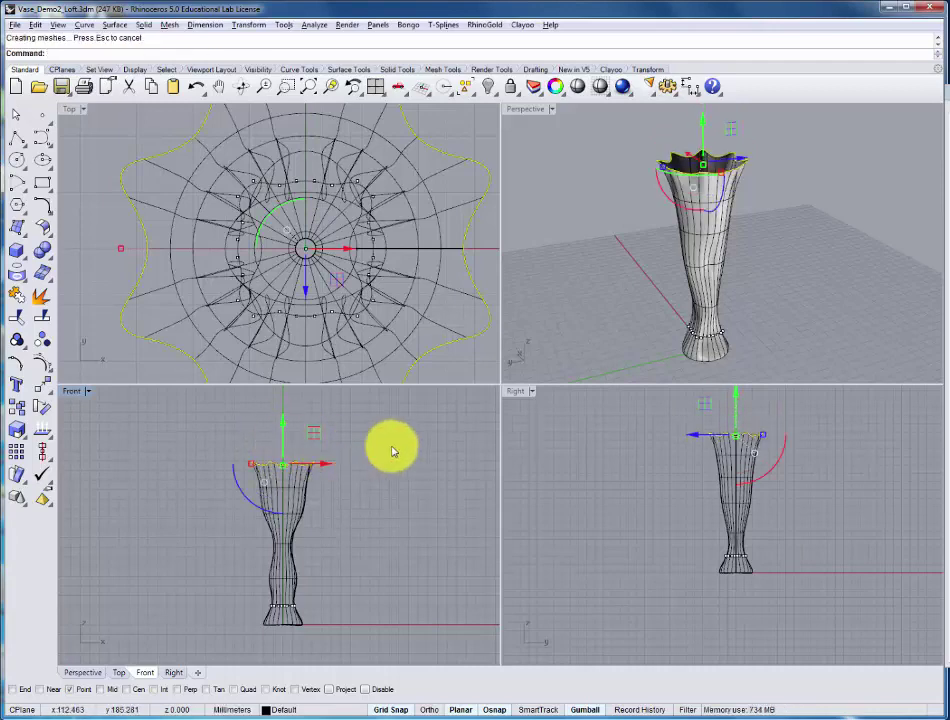
{"action": "right_click_drag", "start_coordinate": [798, 290], "coordinate": [808, 237]}
{"action": "key", "text": "Escape"}
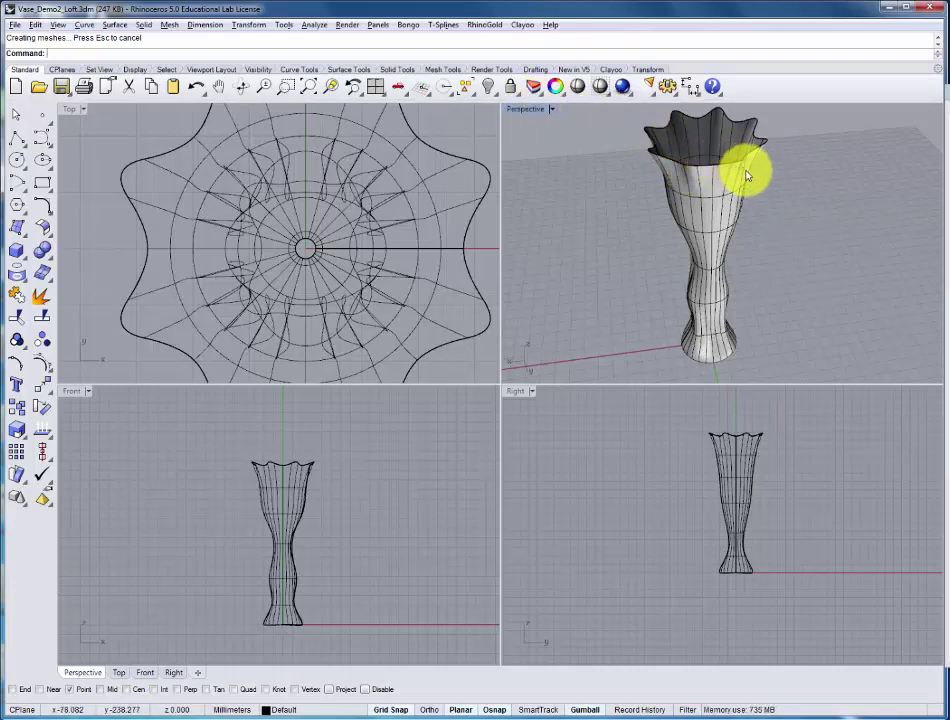
Step: Offset the vase surface outward by a distance of 3 with Solid=No and Loose=Yes
{"action": "right_click_drag", "start_coordinate": [746, 176], "coordinate": [771, 208]}
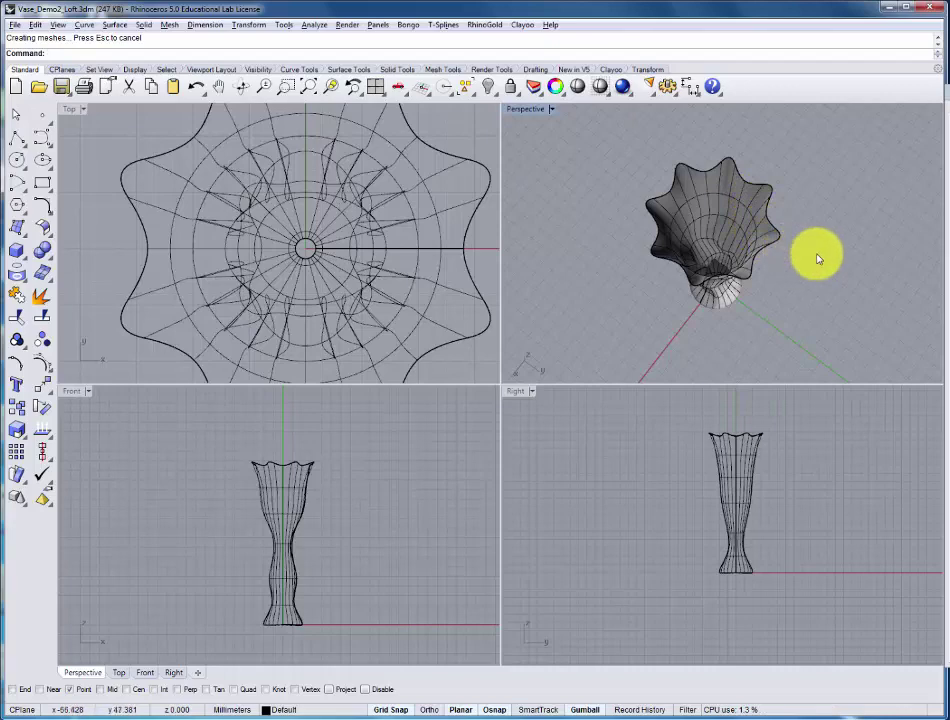
{"action": "scroll", "coordinate": [820, 220], "scroll_direction": "up", "scroll_amount": 5}
{"action": "right_click_drag", "start_coordinate": [765, 225], "coordinate": [855, 211]}
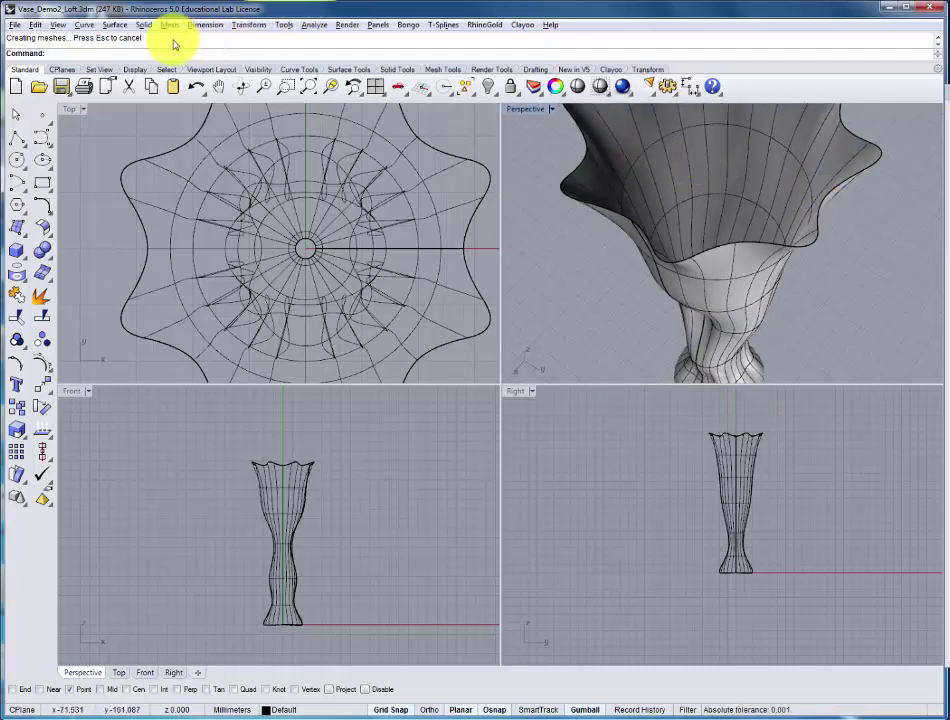
{"action": "left_click", "coordinate": [117, 25]}
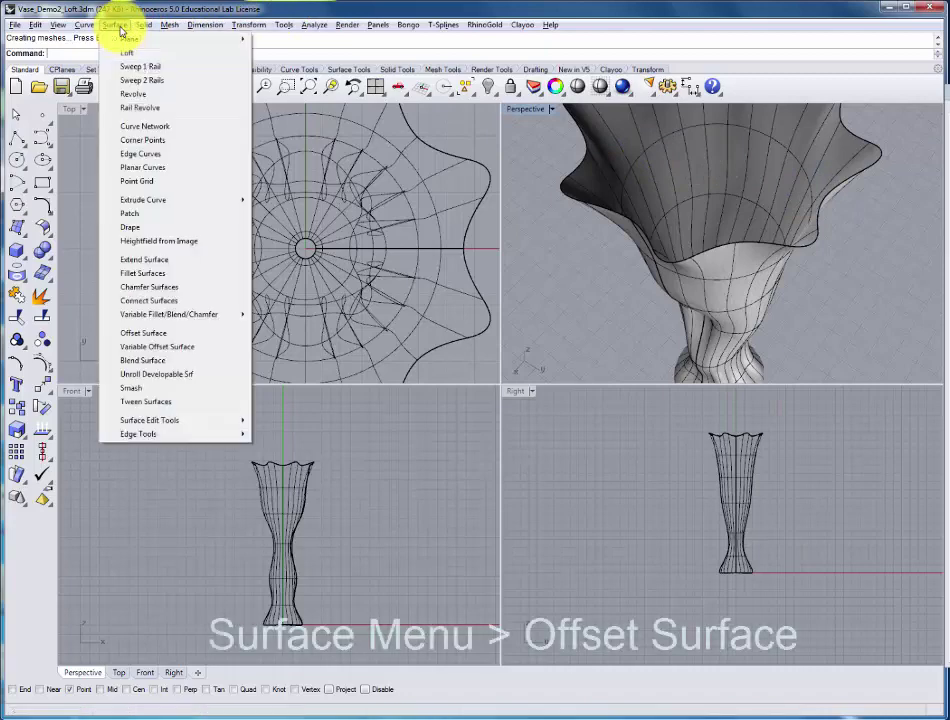
{"action": "left_click", "coordinate": [130, 336]}
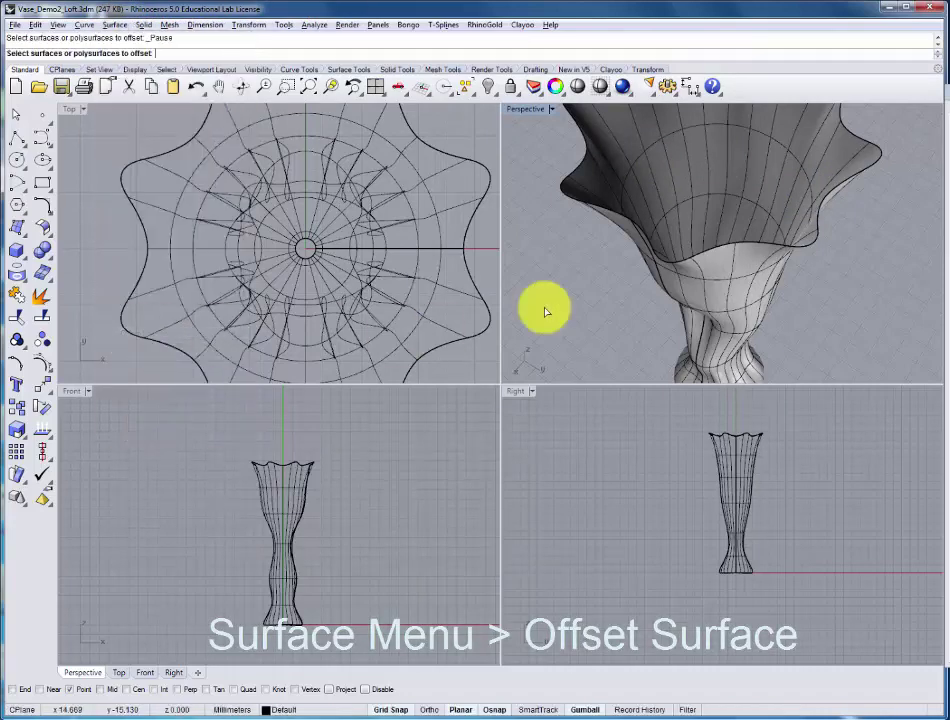
{"action": "left_click", "coordinate": [815, 183]}
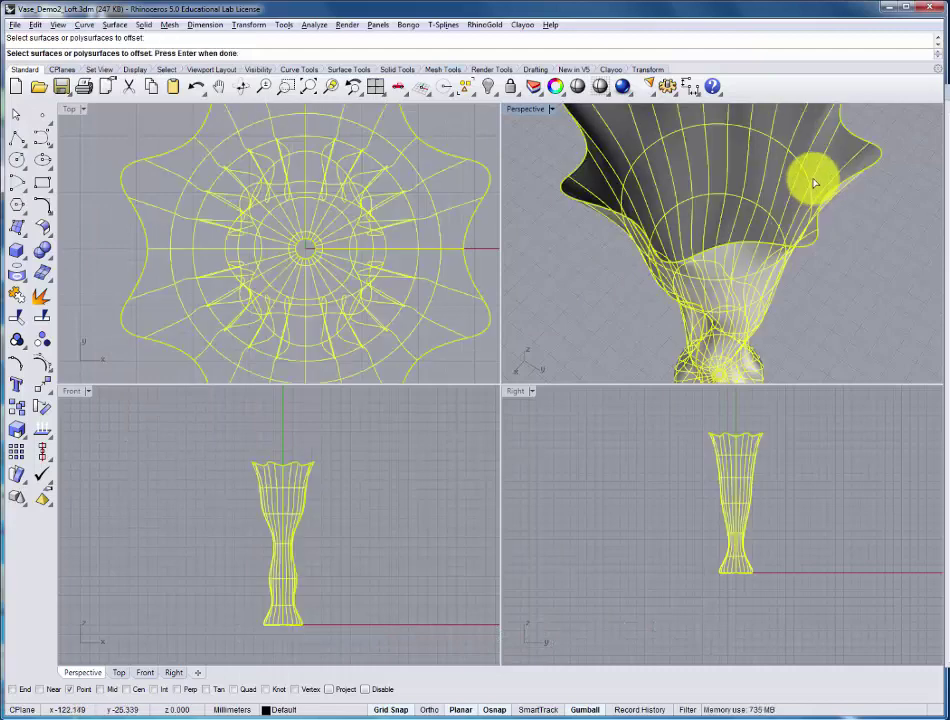
{"action": "key", "text": "Return"}
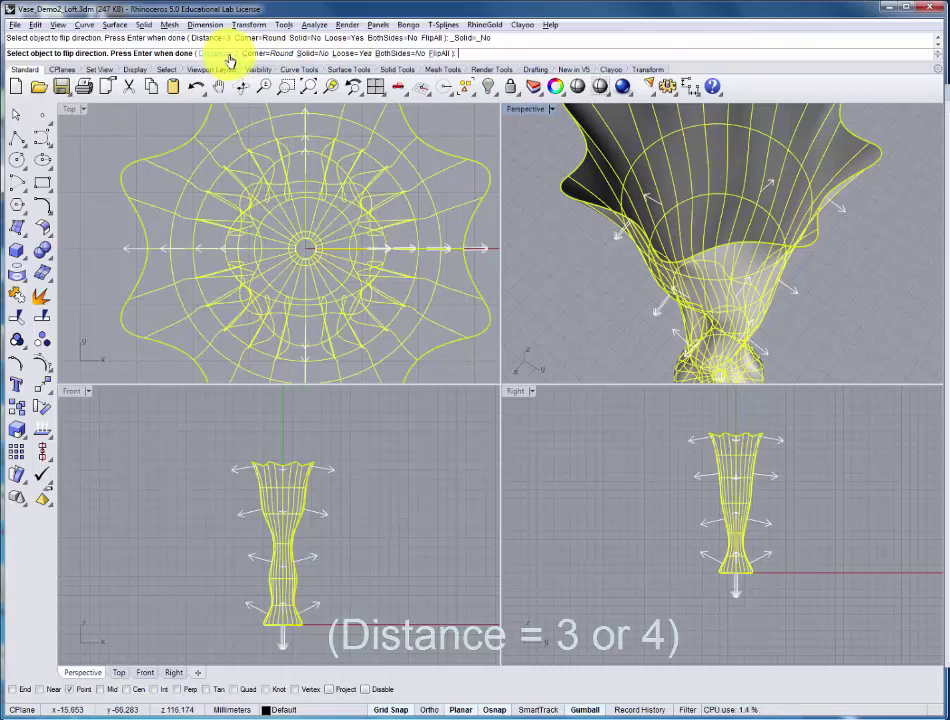
{"action": "left_click", "coordinate": [358, 57]}
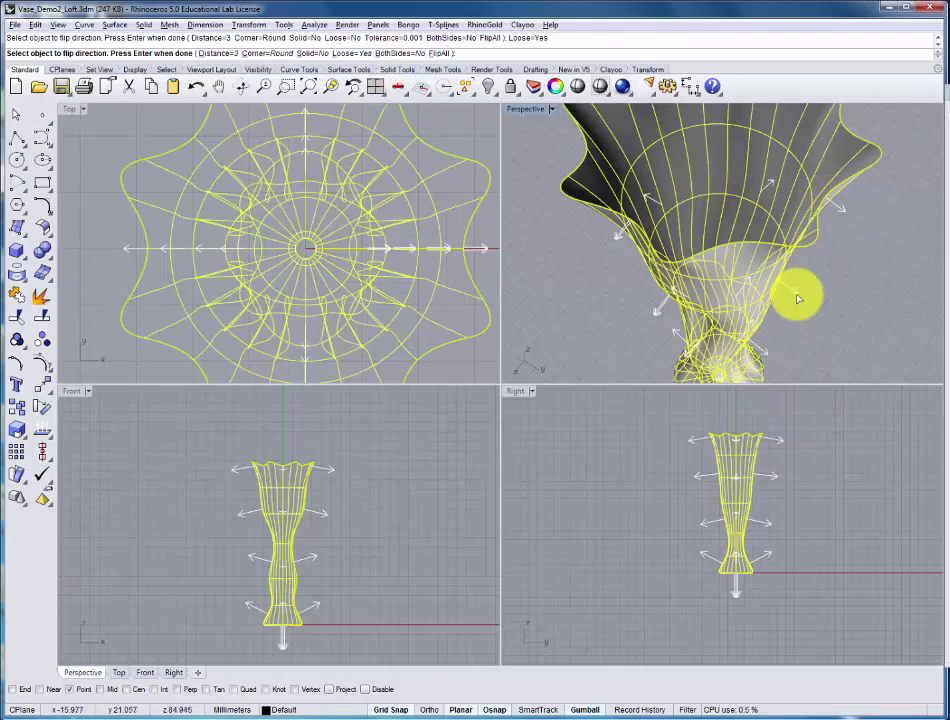
{"action": "key", "text": "Return"}
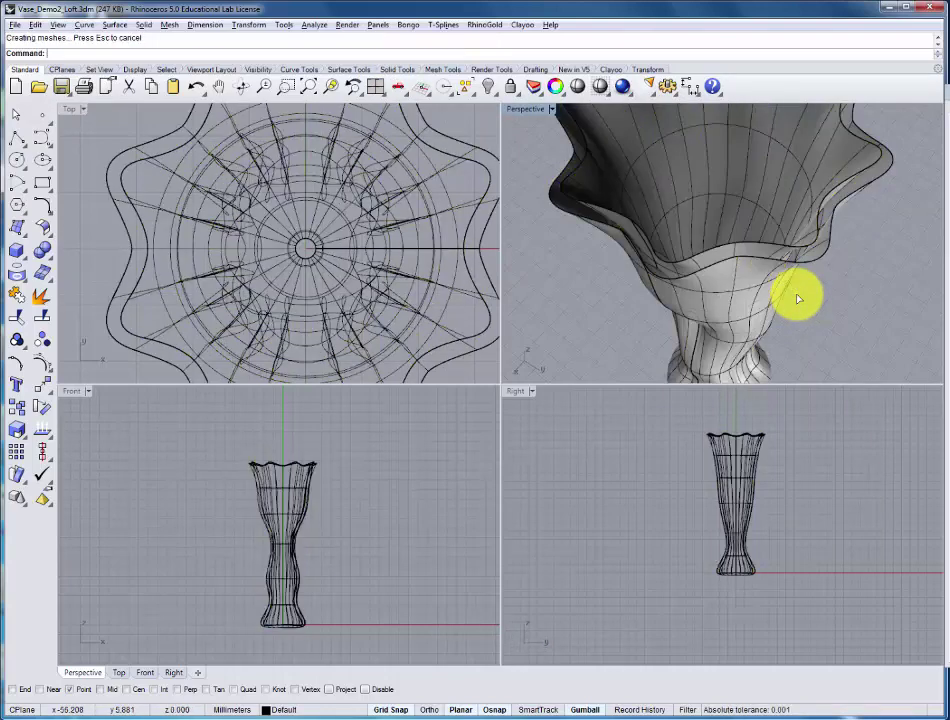
Step: Start Blend Surface between the inner and outer rim edges of the two vase surfaces
{"action": "mouse_move", "coordinate": [836, 277]}
{"action": "right_mouse_down"}
{"action": "mouse_move", "coordinate": [833, 238]}
{"action": "mouse_move", "coordinate": [815, 203]}
{"action": "mouse_move", "coordinate": [825, 259]}
{"action": "mouse_move", "coordinate": [842, 235]}
{"action": "mouse_move", "coordinate": [765, 248]}
{"action": "mouse_move", "coordinate": [776, 278]}
{"action": "mouse_move", "coordinate": [763, 227]}
{"action": "mouse_move", "coordinate": [770, 193]}
{"action": "mouse_move", "coordinate": [752, 232]}
{"action": "right_mouse_up"}
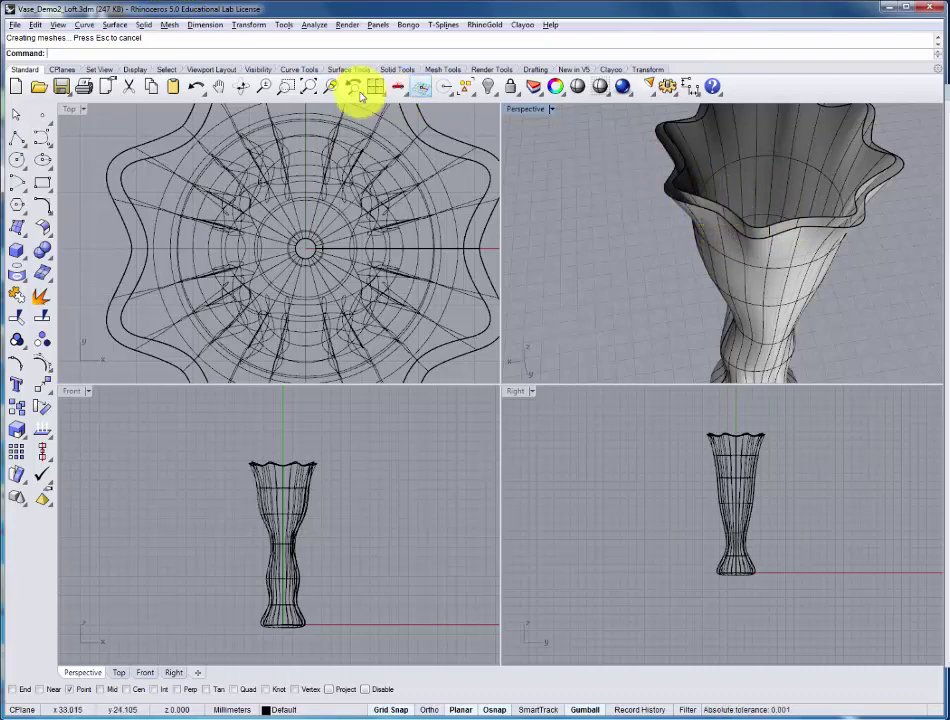
{"action": "left_click", "coordinate": [116, 26]}
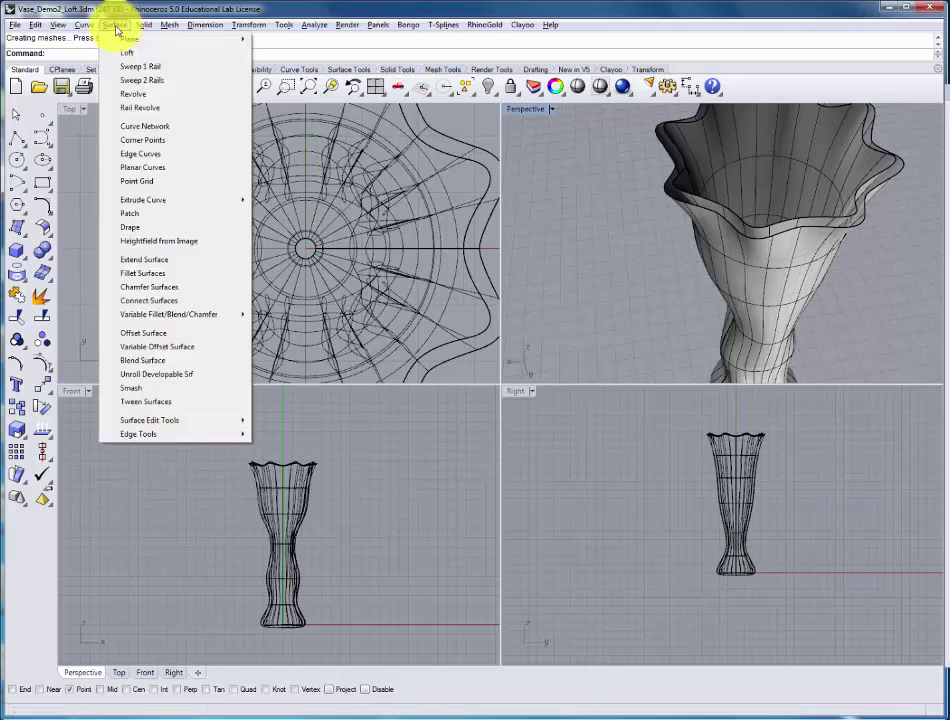
{"action": "left_click", "coordinate": [139, 362]}
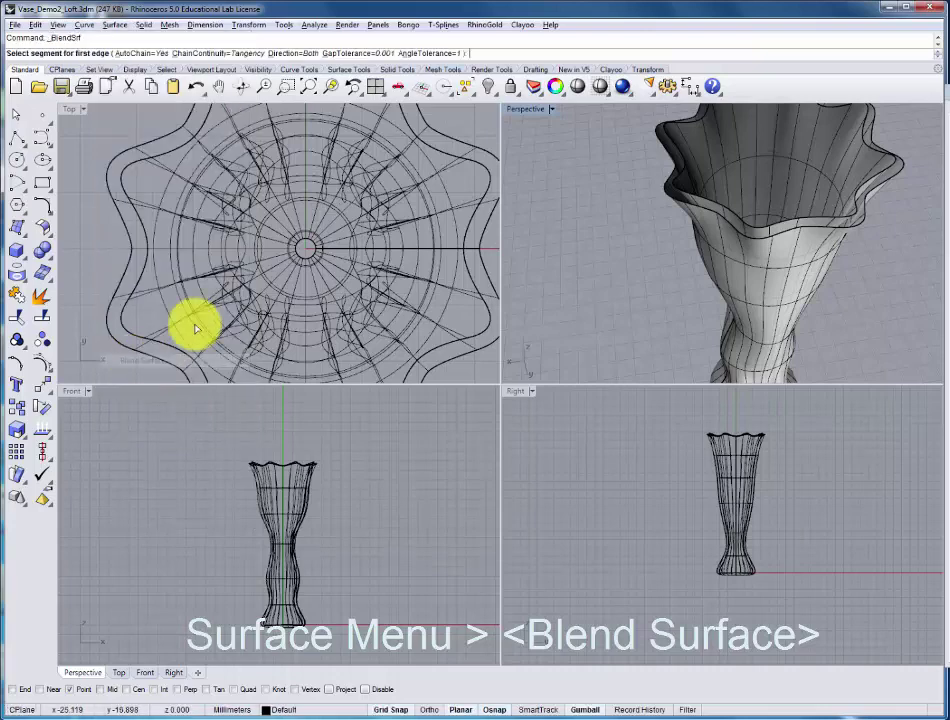
{"action": "left_click", "coordinate": [703, 202]}
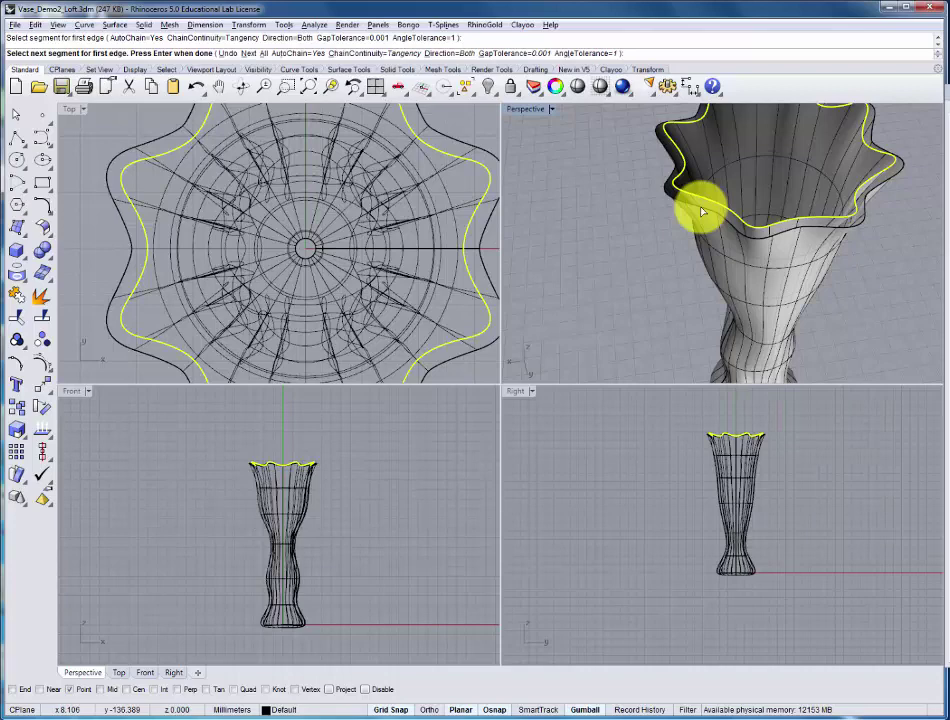
{"action": "left_click", "coordinate": [703, 211]}
{"action": "key", "text": "Return"}
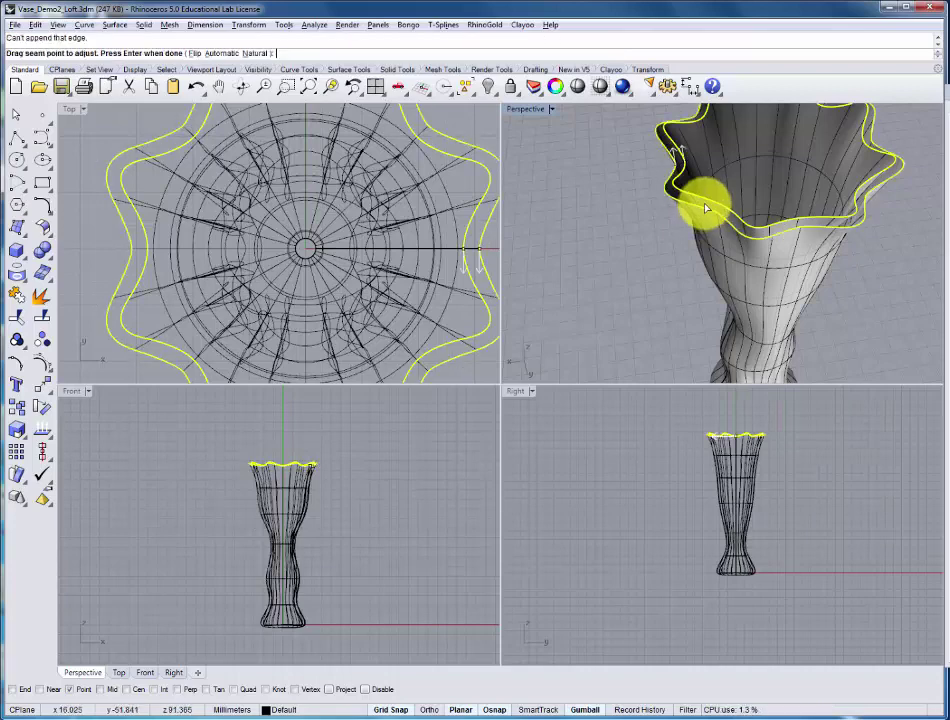
Step: Accept the seam points and create the rim blend with Curvature continuity on both edges and both bulge values at 1.0
{"action": "right_click_drag", "start_coordinate": [705, 208], "coordinate": [827, 291]}
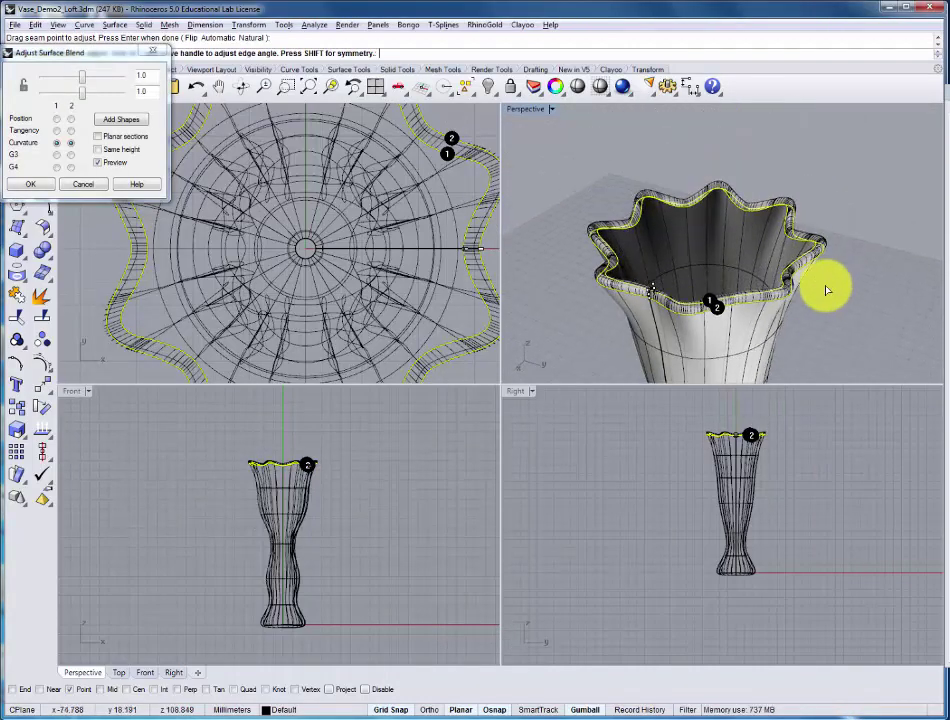
{"action": "scroll", "coordinate": [827, 291], "scroll_direction": "up", "scroll_amount": 3}
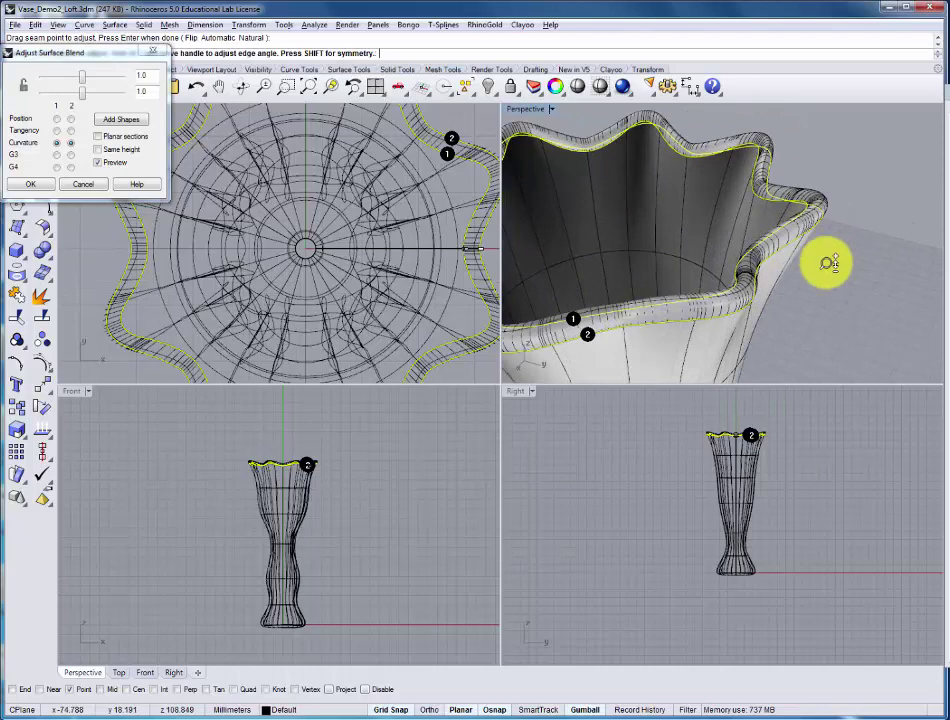
{"action": "left_click", "coordinate": [98, 163]}
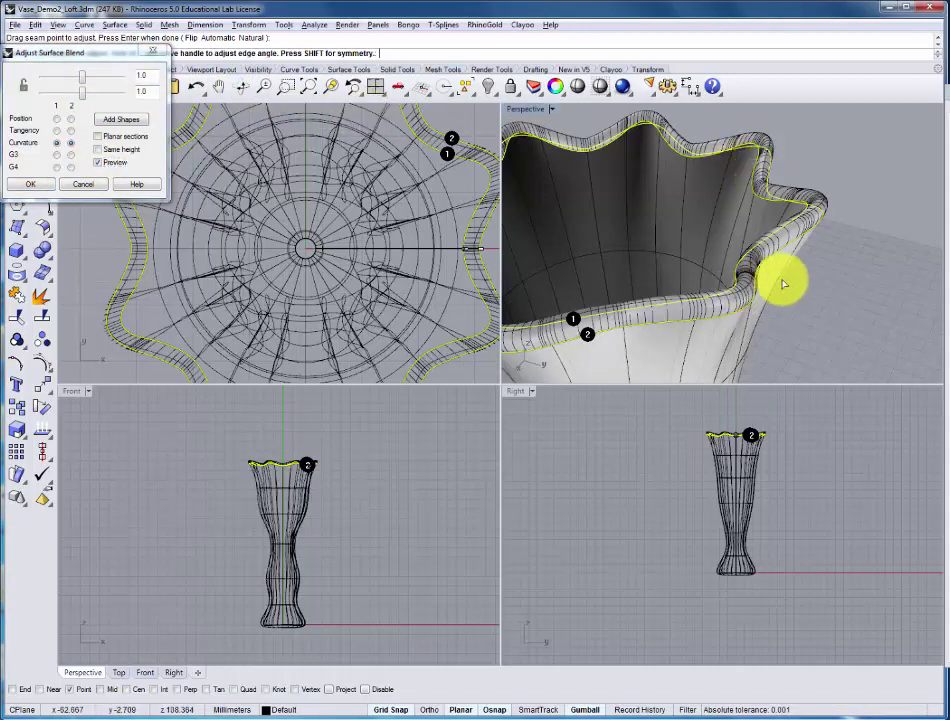
{"action": "right_click_drag", "start_coordinate": [877, 258], "coordinate": [848, 265]}
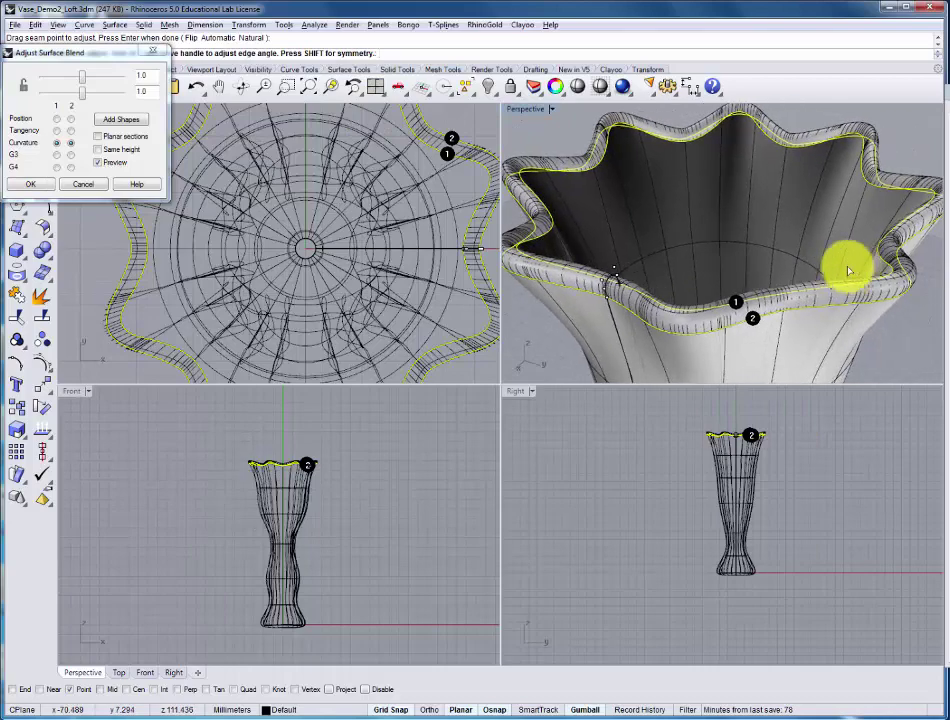
{"action": "left_click", "coordinate": [32, 185]}
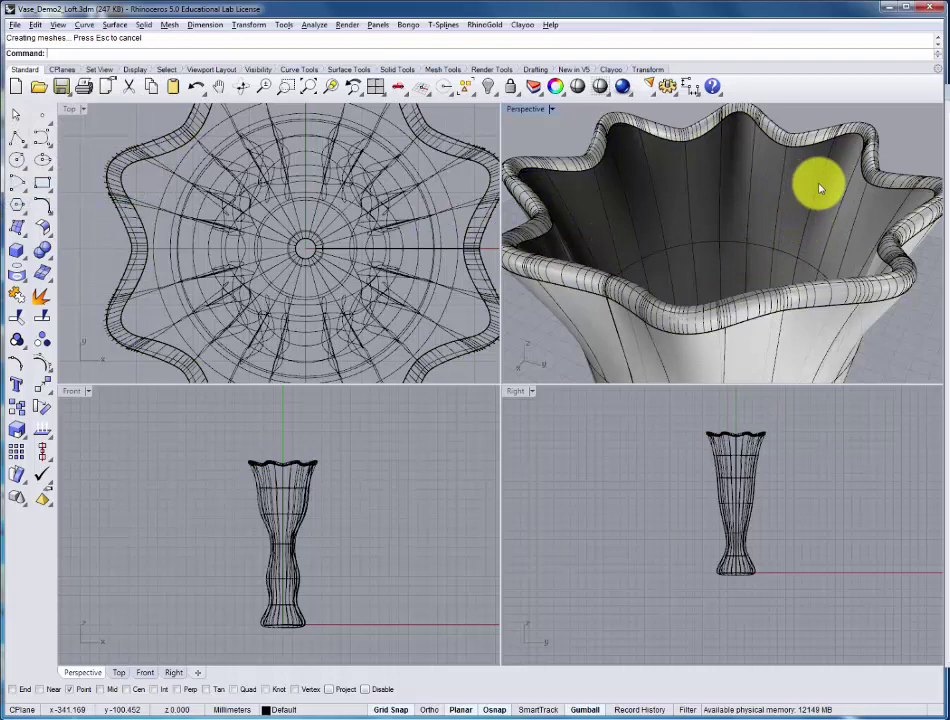
Step: Join the inner vase surface, the blended rim and the outer vase surface into one polysurface
{"action": "left_click", "coordinate": [18, 298]}
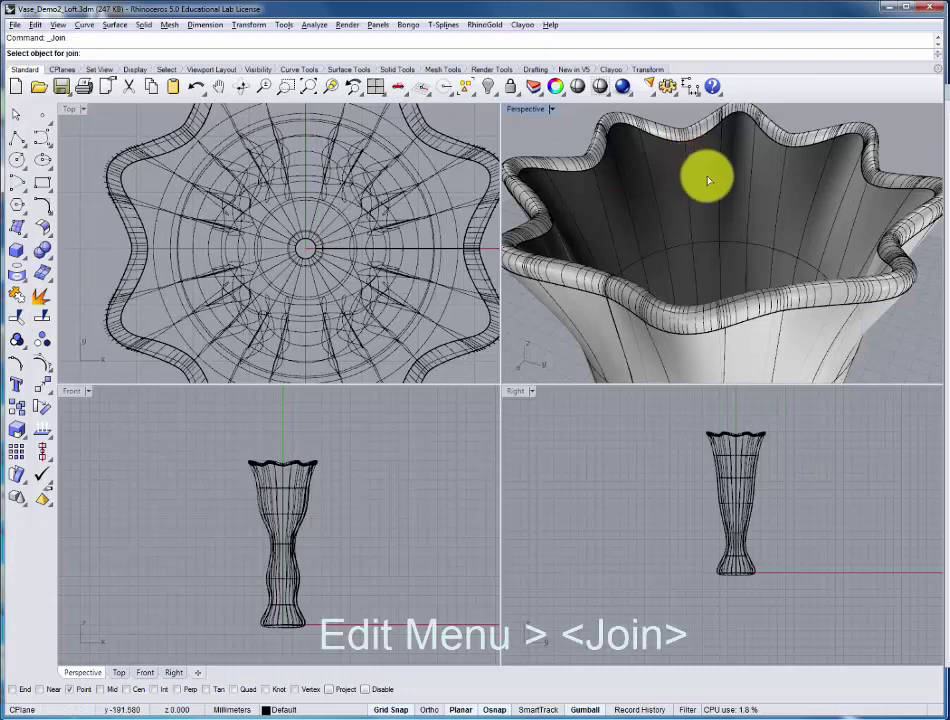
{"action": "left_click", "coordinate": [783, 180]}
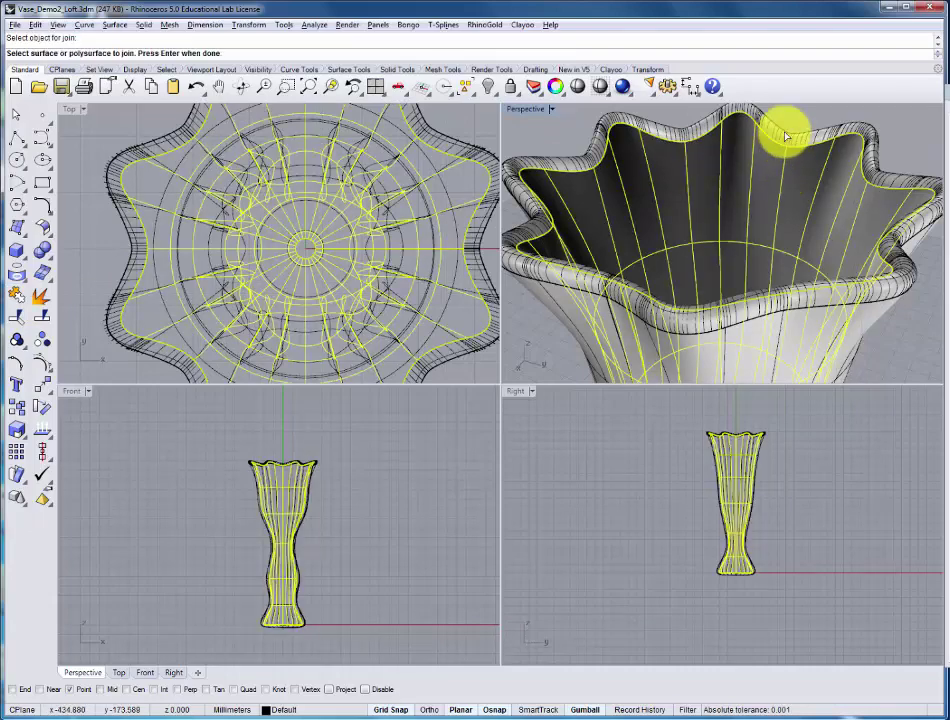
{"action": "left_click", "coordinate": [786, 136]}
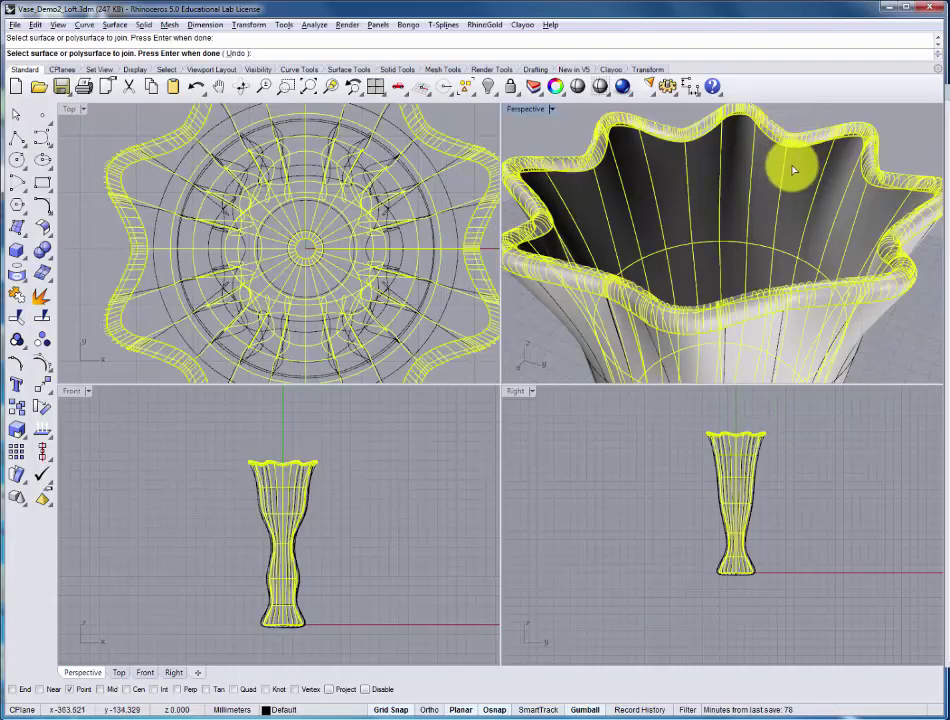
{"action": "left_click", "coordinate": [792, 170]}
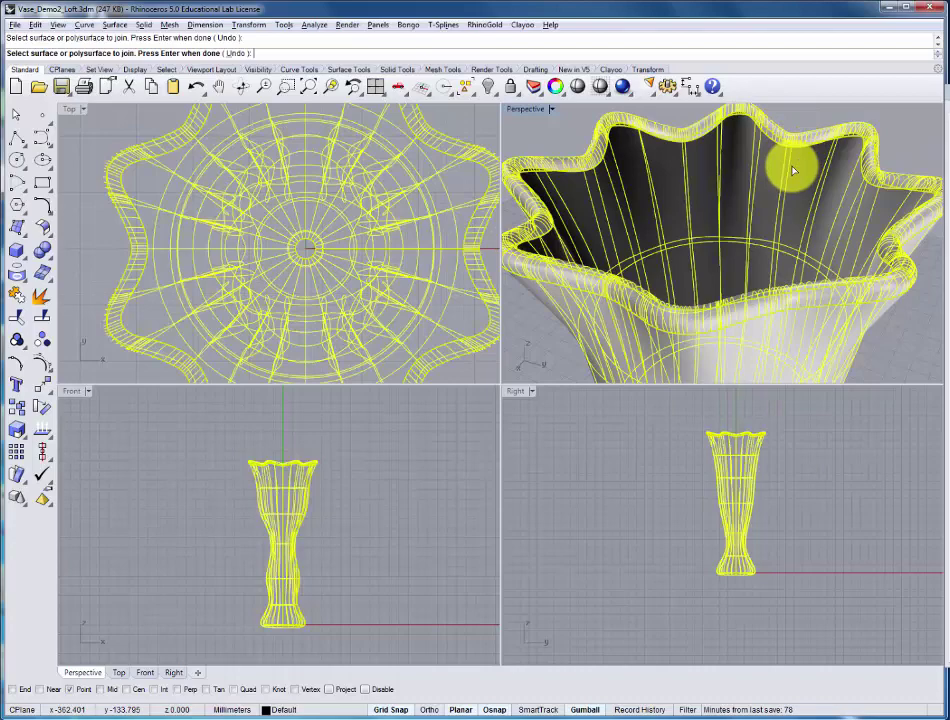
{"action": "key", "text": "Return"}
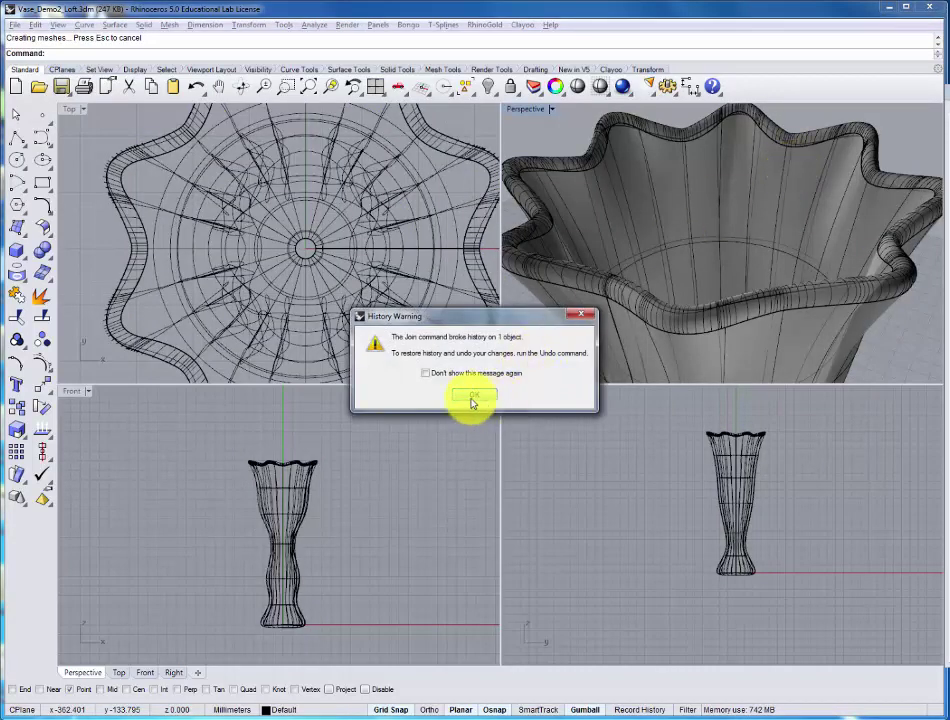
{"action": "left_click", "coordinate": [471, 398]}
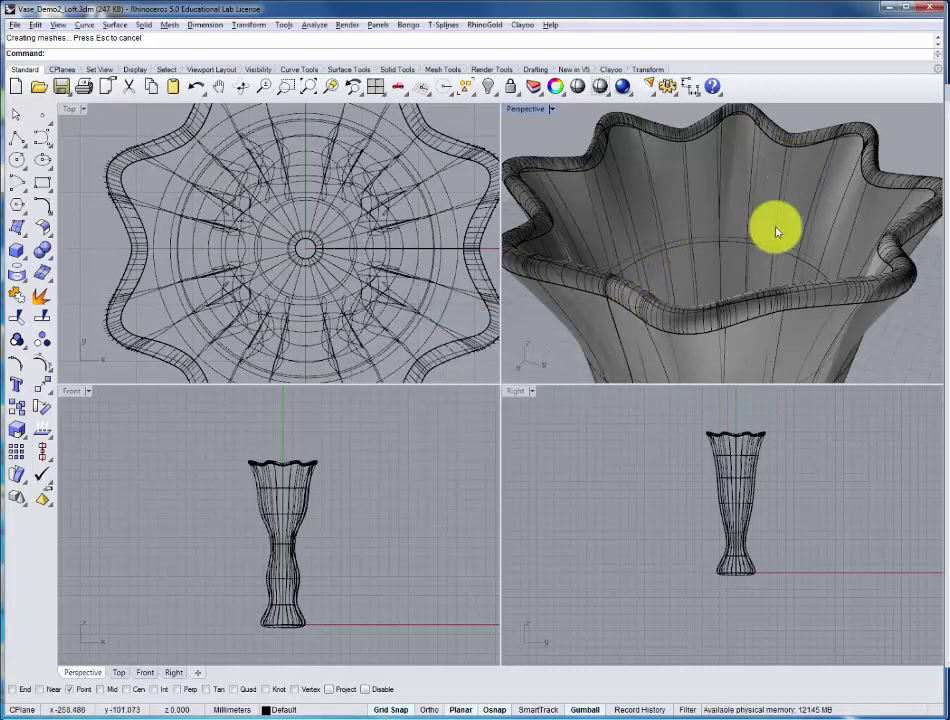
Step: Build planar surfaces from the circular edges of the inner and outer openings at the vase's base
{"action": "scroll", "coordinate": [797, 231], "scroll_direction": "down", "scroll_amount": 2}
{"action": "right_click_drag", "start_coordinate": [802, 245], "coordinate": [806, 219], "text": "ctrl"}
{"action": "right_click_drag", "start_coordinate": [810, 322], "coordinate": [811, 150]}
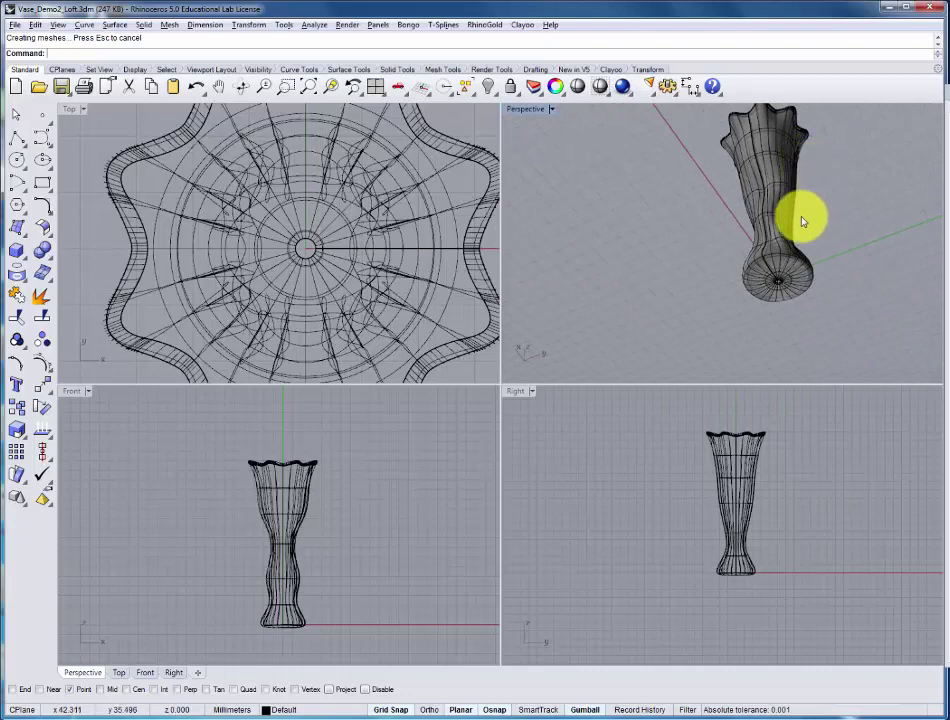
{"action": "right_click_drag", "start_coordinate": [800, 261], "coordinate": [729, 179], "text": "ctrl"}
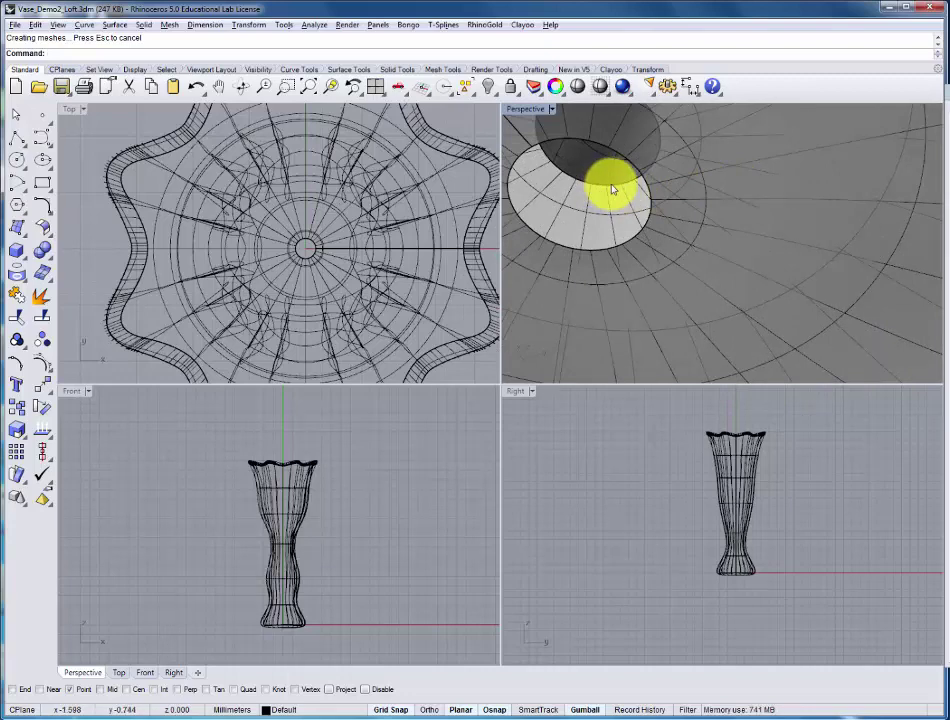
{"action": "right_click_drag", "start_coordinate": [613, 189], "coordinate": [615, 212], "text": "ctrl"}
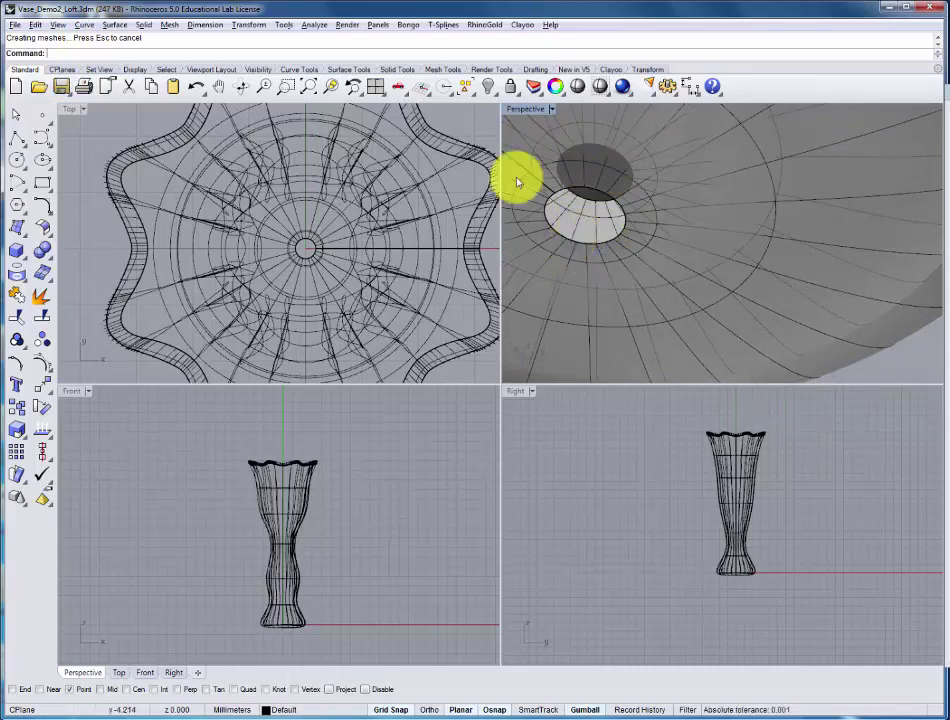
{"action": "left_click", "coordinate": [113, 25]}
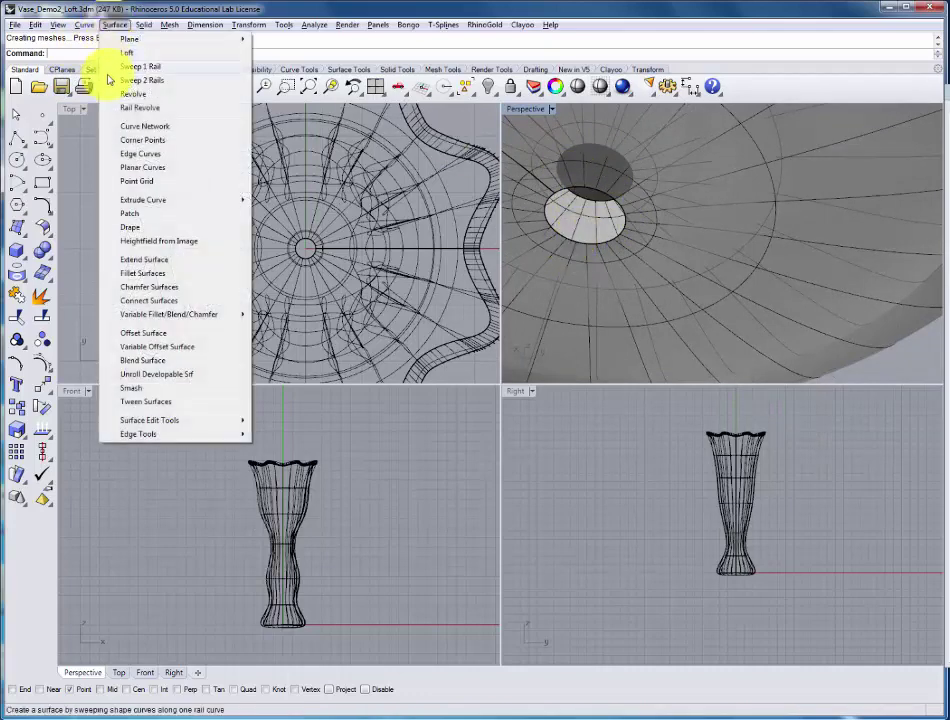
{"action": "left_click", "coordinate": [126, 170]}
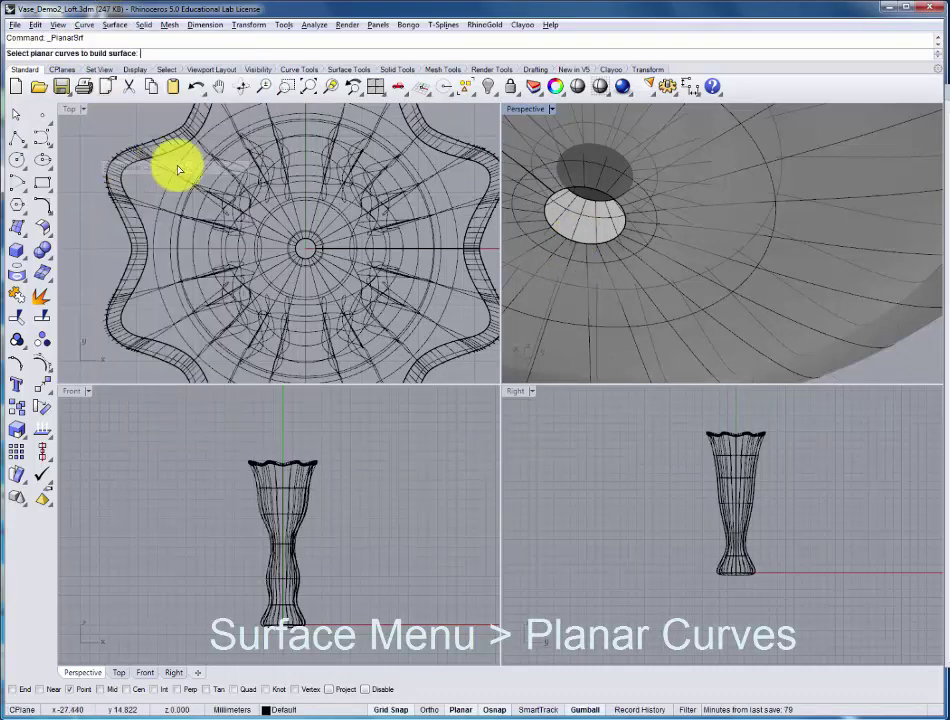
{"action": "left_click", "coordinate": [596, 208]}
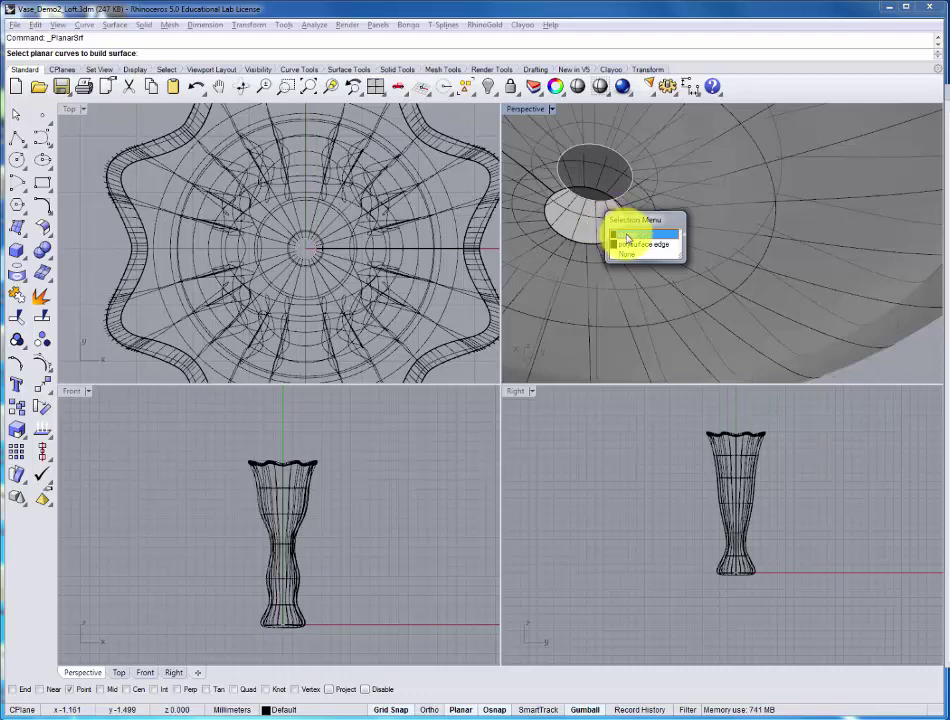
{"action": "left_click", "coordinate": [627, 236]}
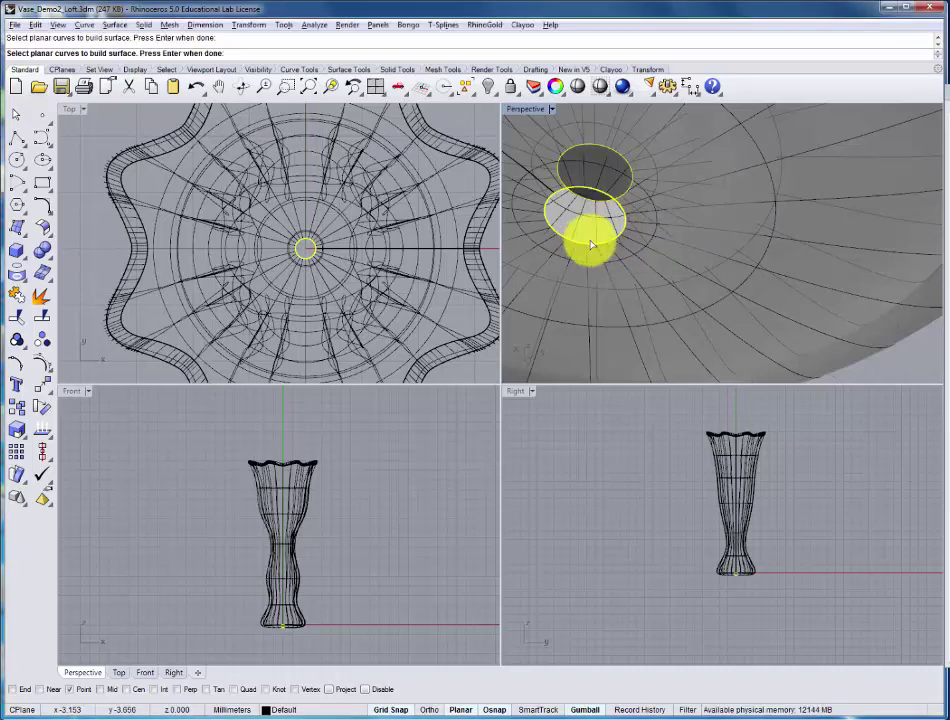
{"action": "key", "text": "Return"}
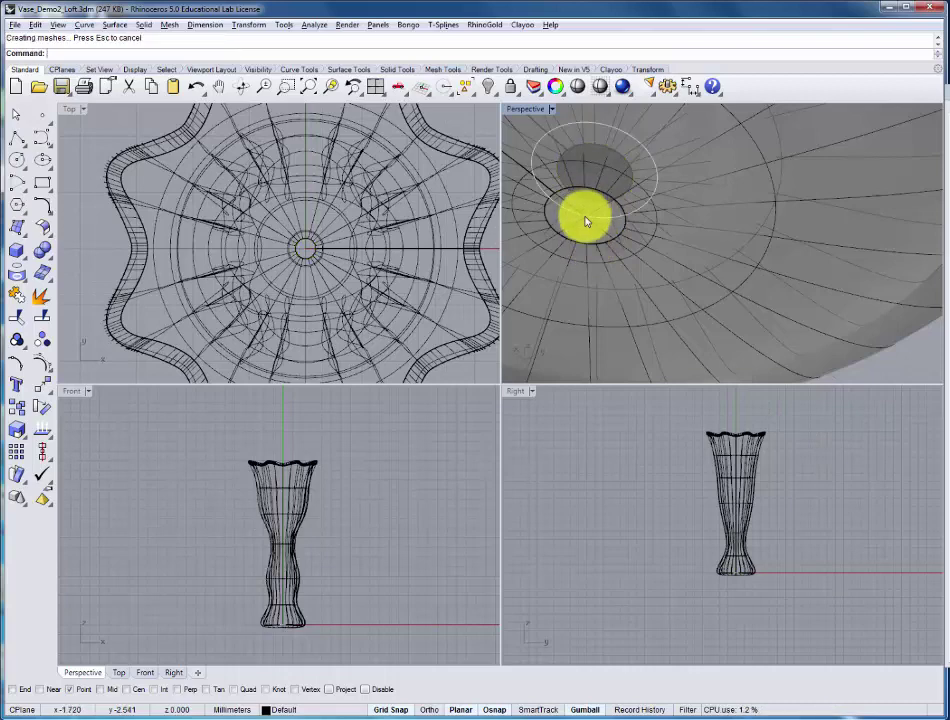
Step: Join the planar base surfaces with the vase polysurface into one closed object
{"action": "left_click", "coordinate": [587, 221]}
{"action": "left_click", "coordinate": [632, 246]}
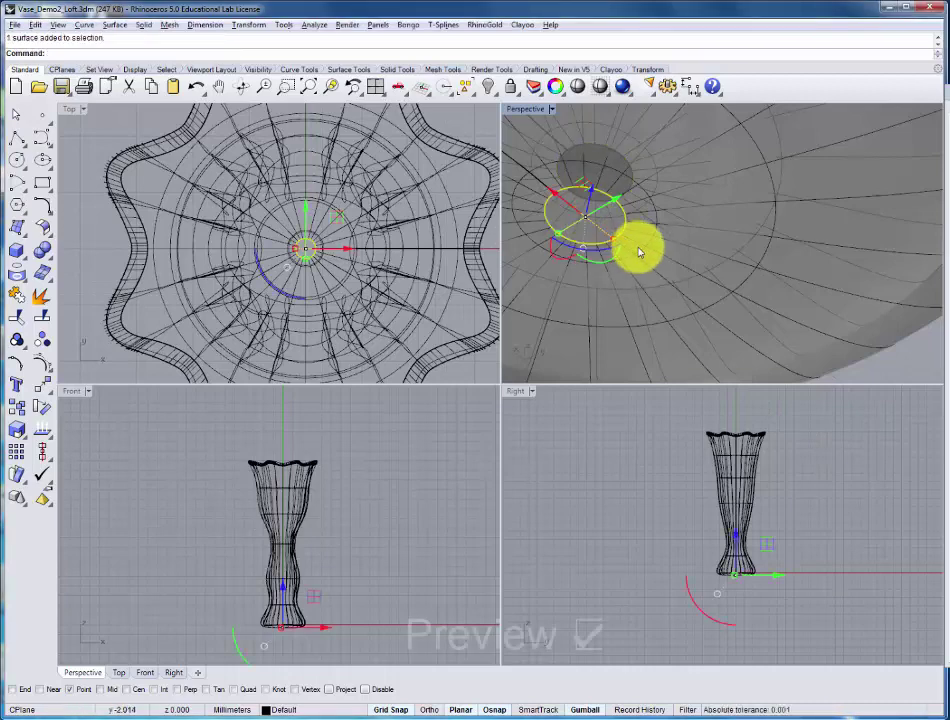
{"action": "left_click", "coordinate": [106, 254]}
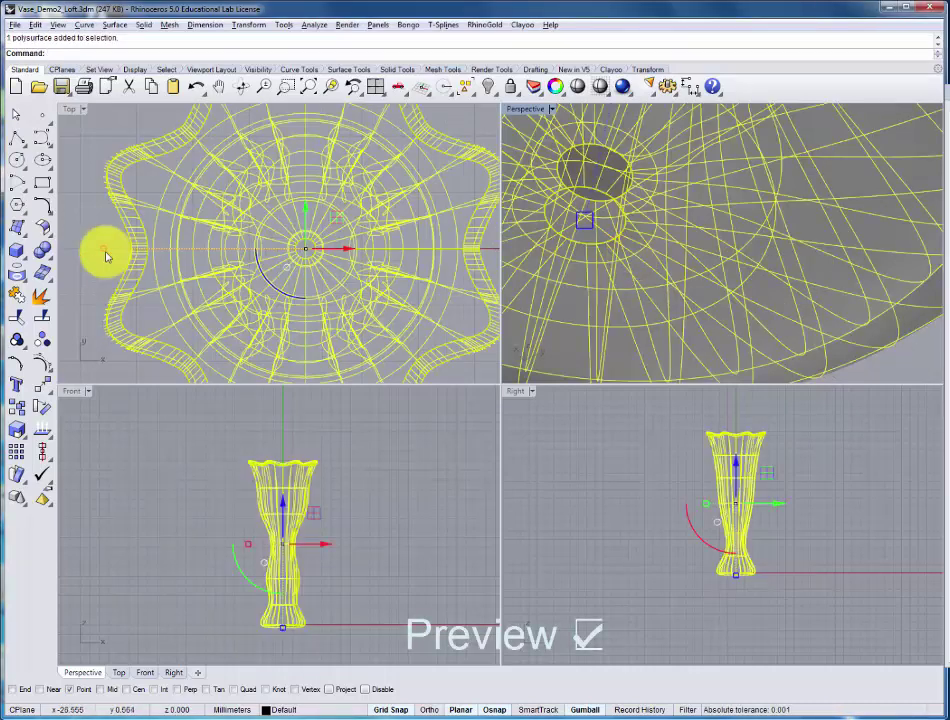
{"action": "left_click", "coordinate": [17, 298]}
{"action": "left_click", "coordinate": [598, 180]}
{"action": "key", "text": "Return"}
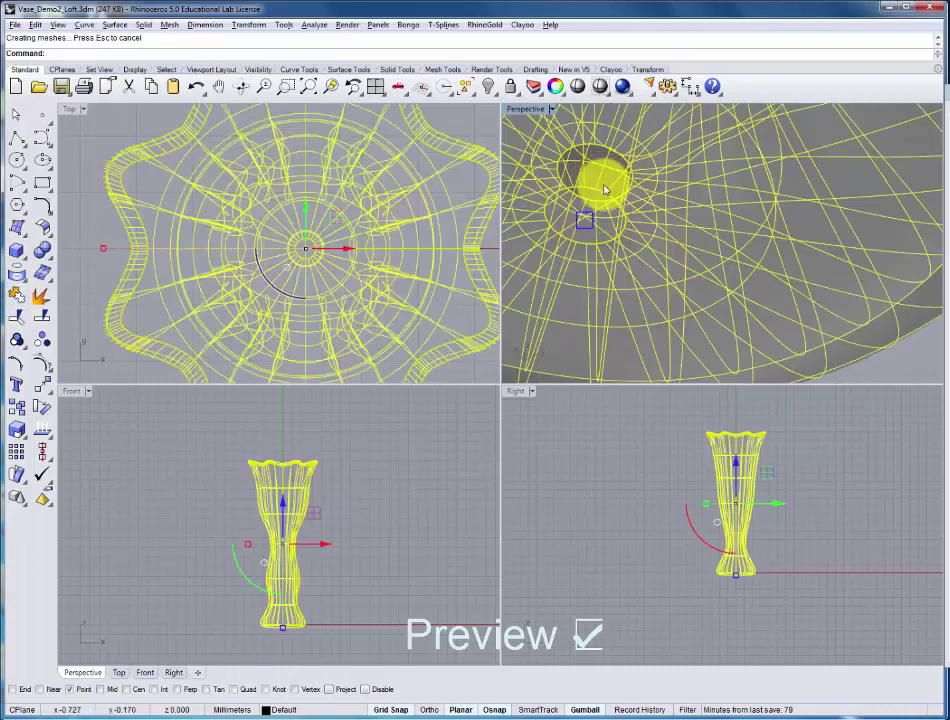